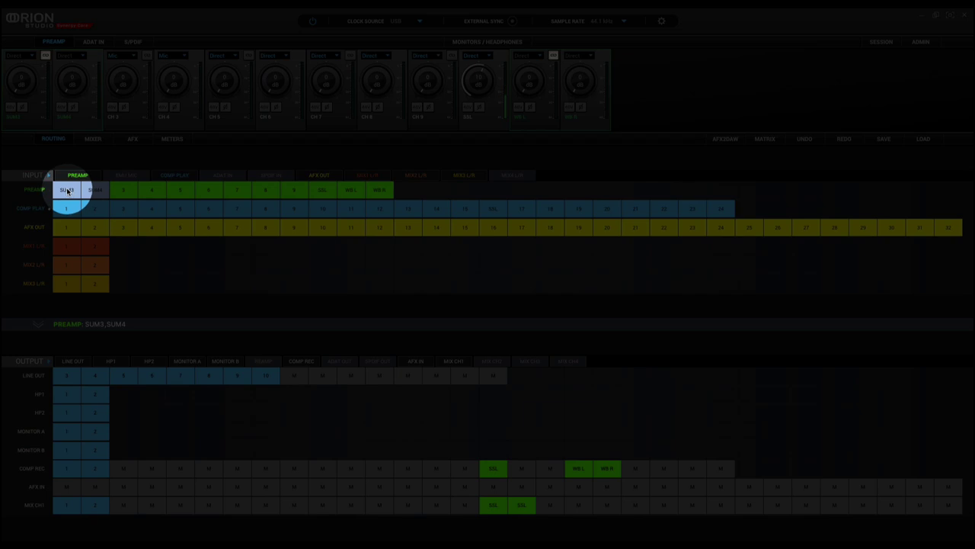
# - Route the linked preamp inputs SUM3 and SUM4 to computer record channels 3 and 4 in the routing matrix
pyautogui.moveTo(70, 192); pyautogui.dragTo(131, 471)
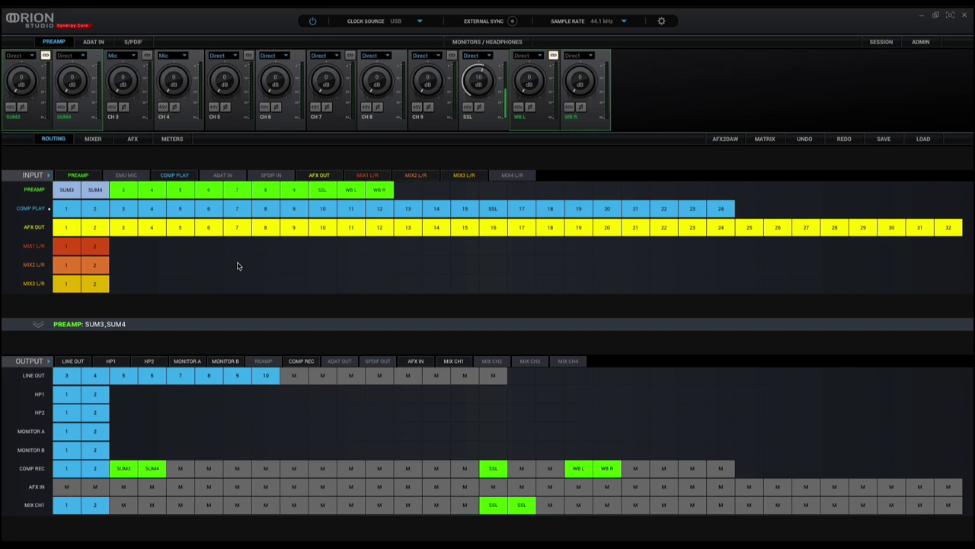
# - Switch to Studio One and open the audio I/O setup of the current song
pyautogui.moveTo(640, 543)
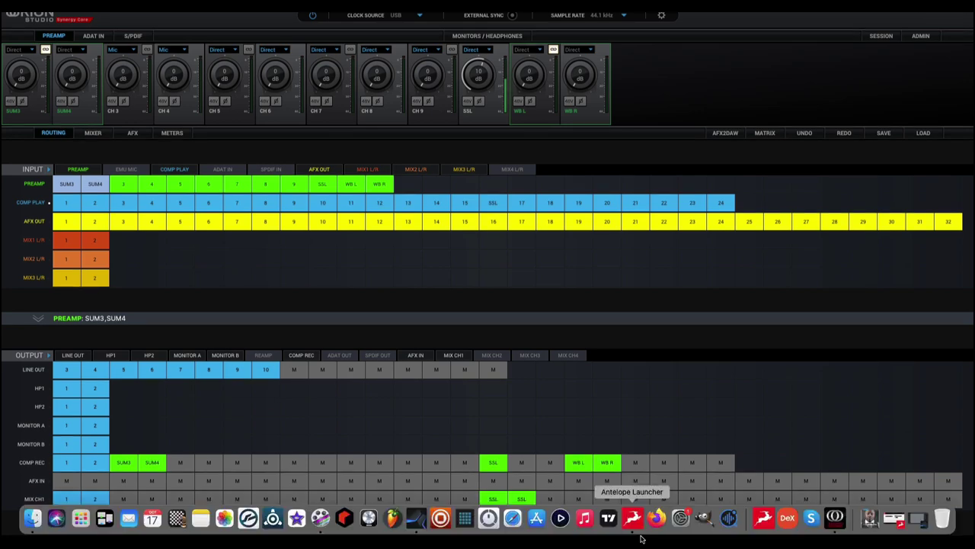
pyautogui.click(416, 518)
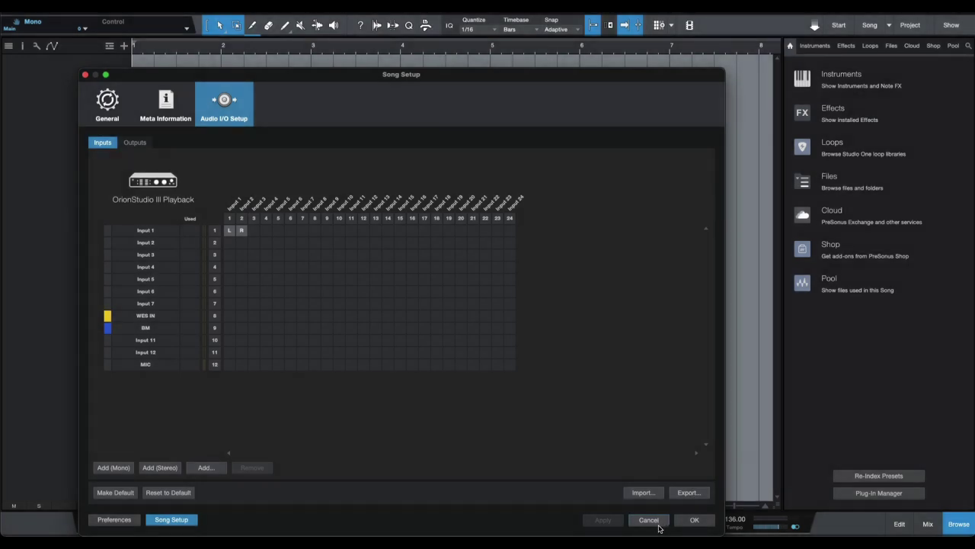
pyautogui.click(647, 519)
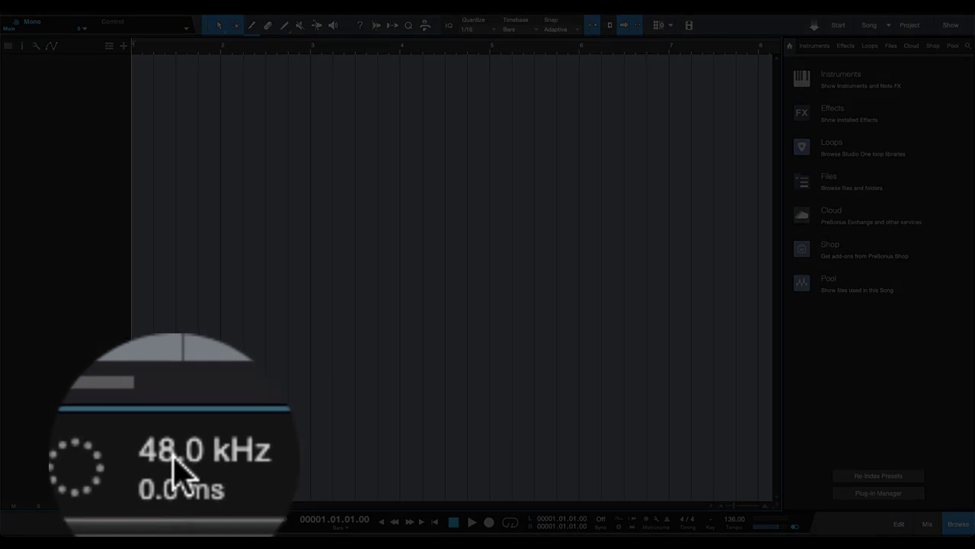
pyautogui.click(30, 516)
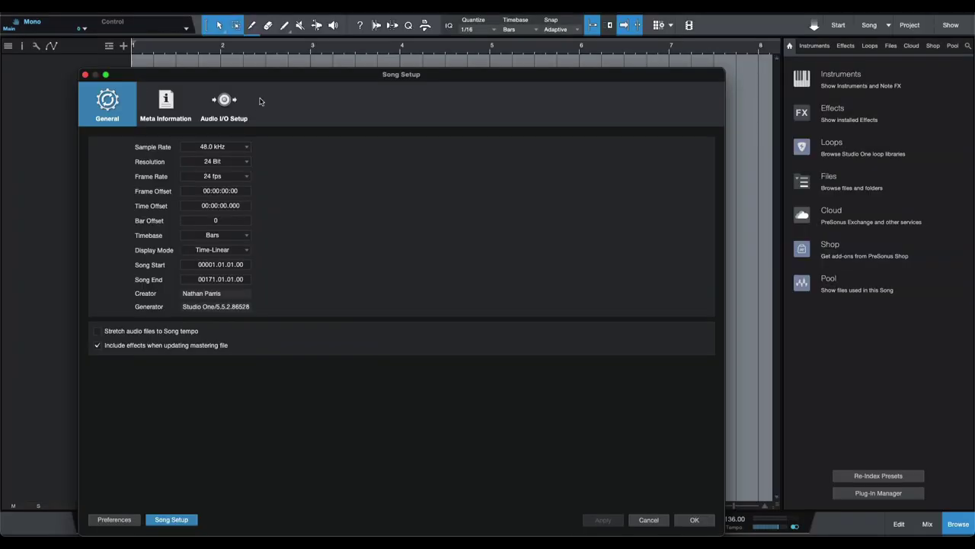
pyautogui.click(227, 105)
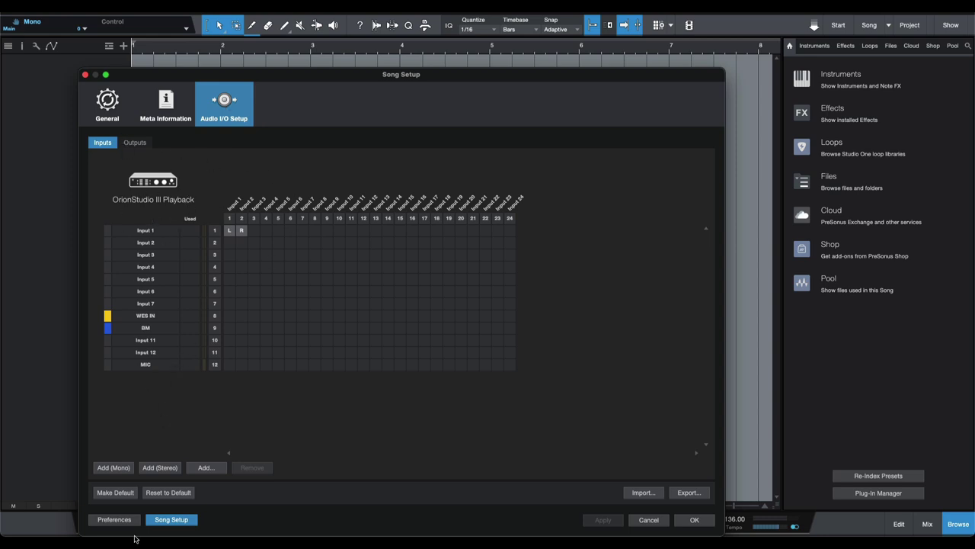
# - Choose OrionStudio III Playback as both the playback and recording device in the audio preferences, and check the device block size
pyautogui.click(119, 519)
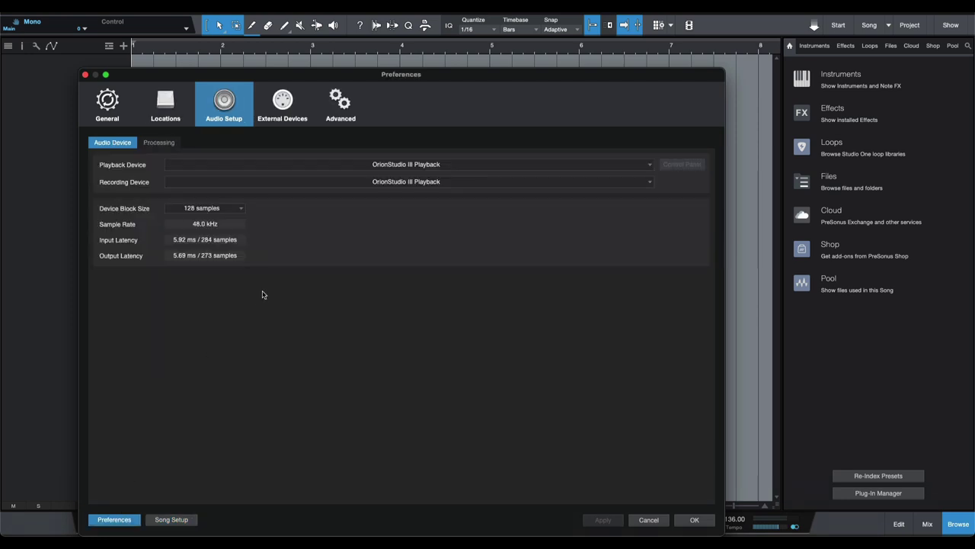
pyautogui.click(395, 164)
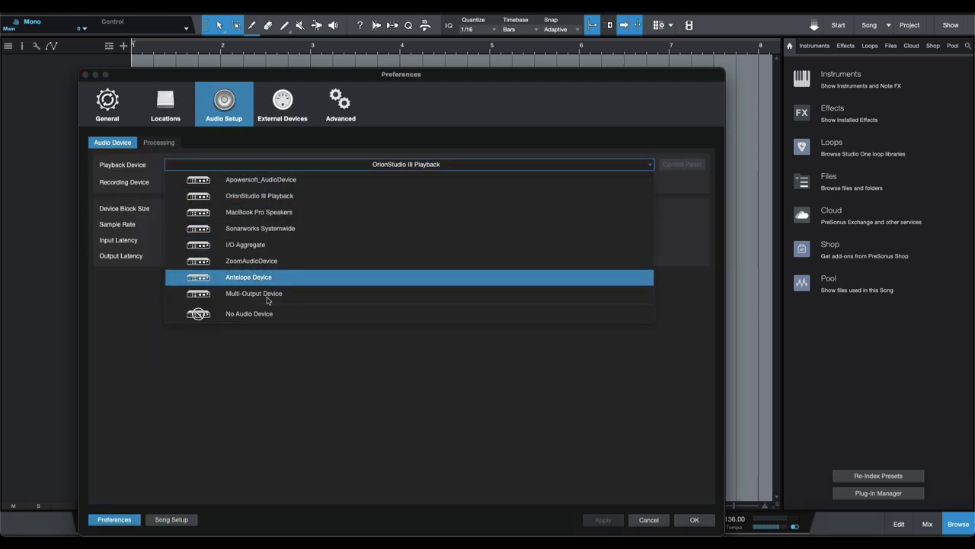
pyautogui.click(268, 198)
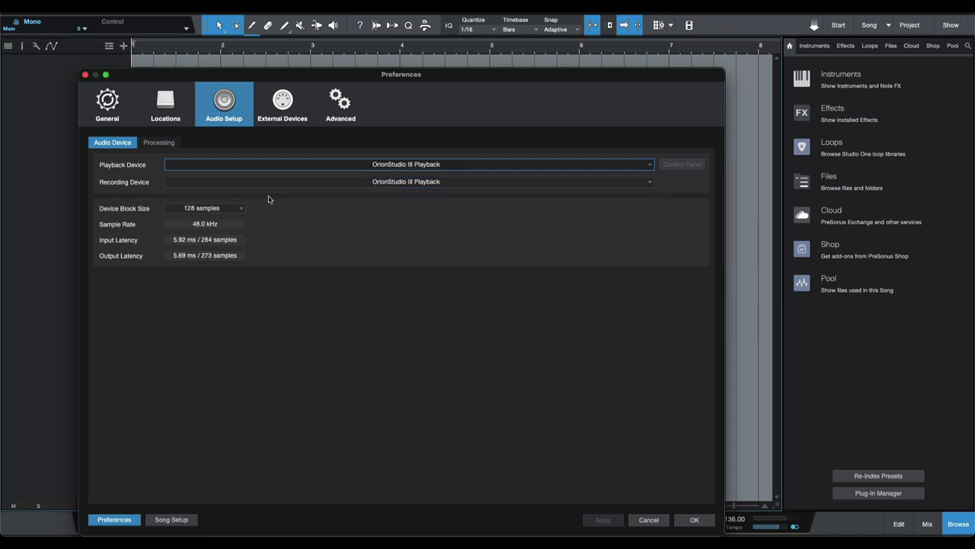
pyautogui.click(420, 183)
pyautogui.click(419, 170)
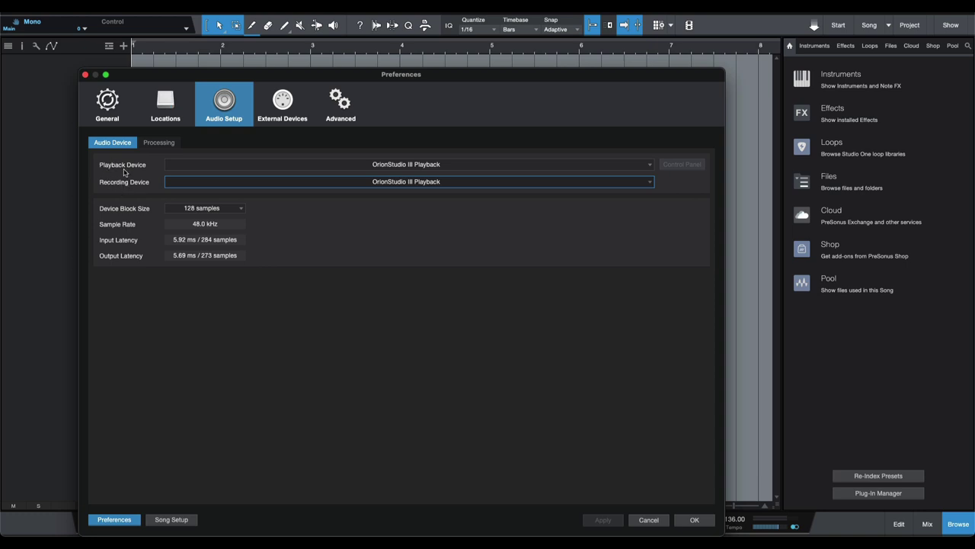
pyautogui.click(216, 208)
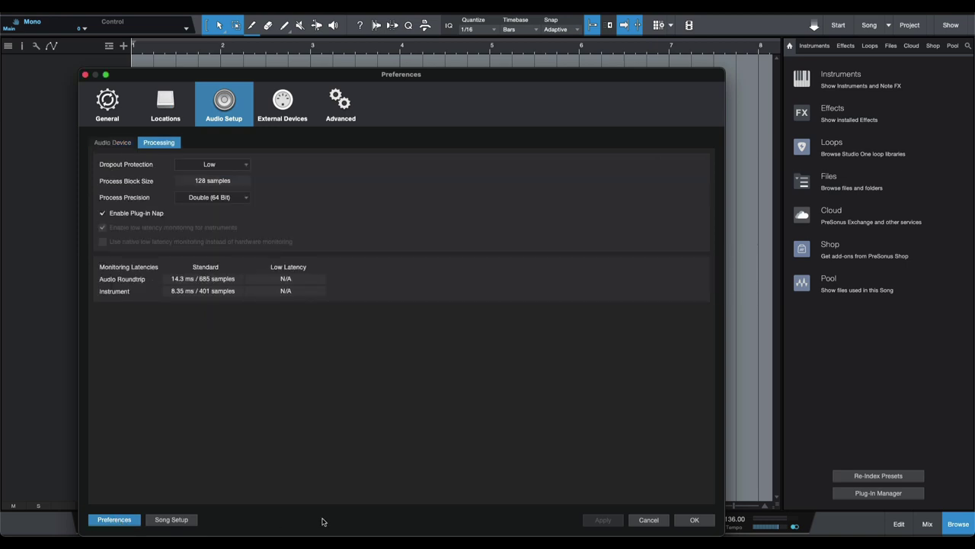
# - Assign the stereo Input 2 to hardware inputs 3 and 4 in the song's audio I/O setup
pyautogui.click(183, 521)
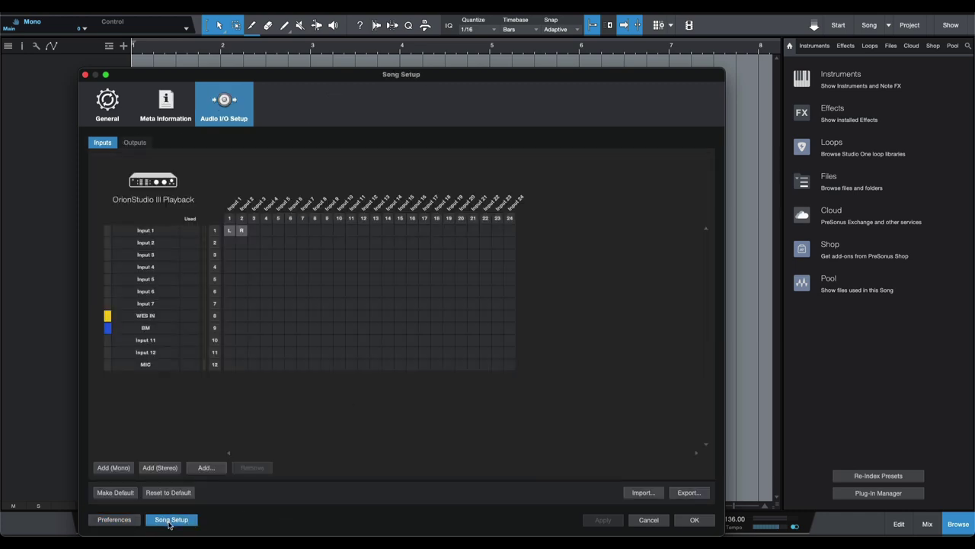
pyautogui.click(136, 143)
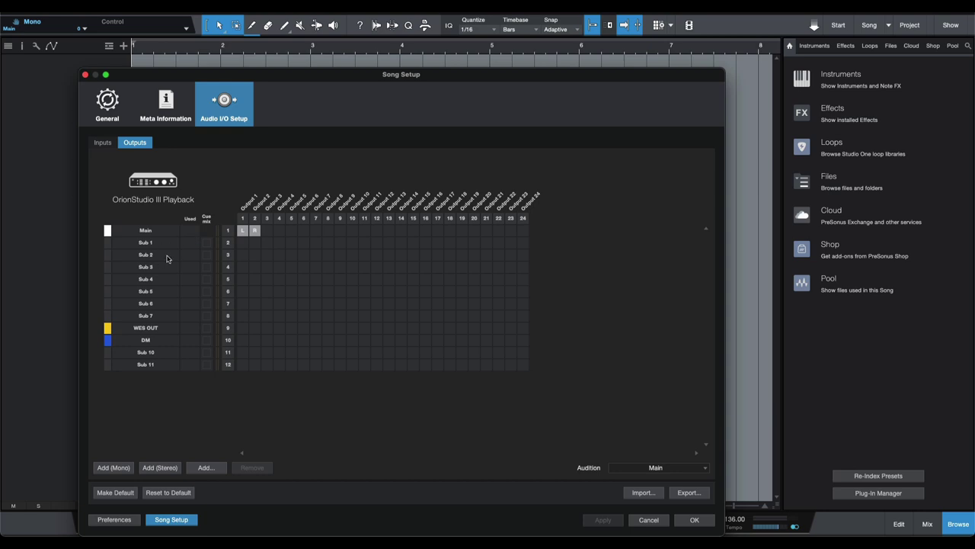
pyautogui.click(142, 258)
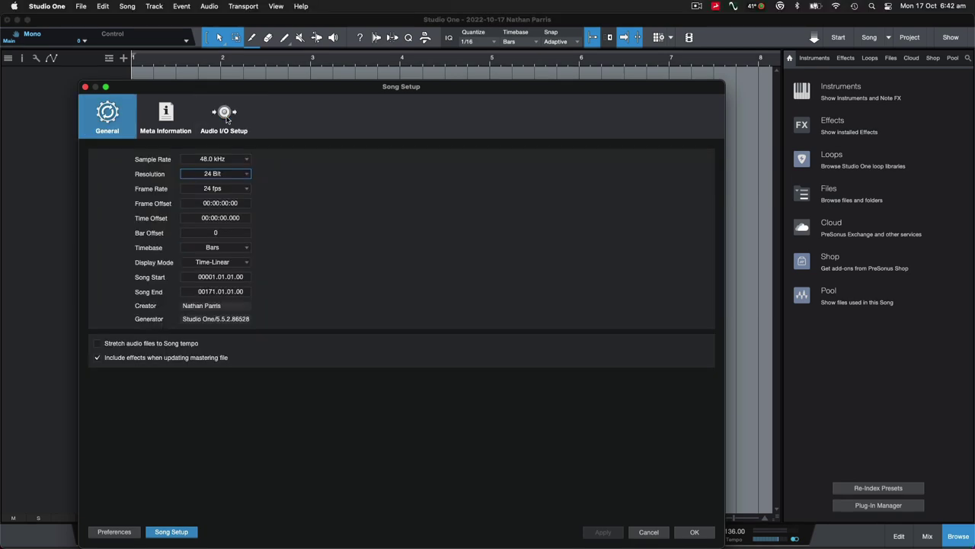
pyautogui.click(226, 120)
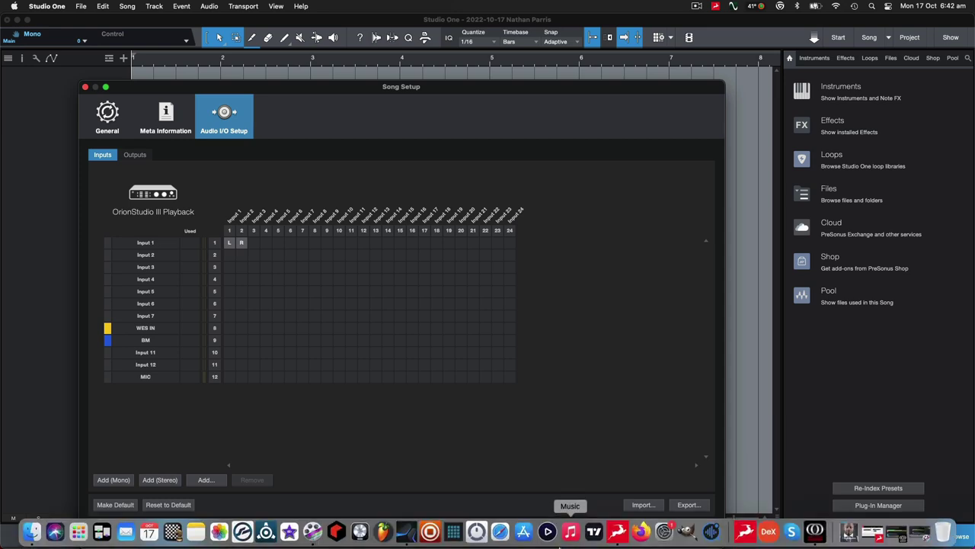
pyautogui.click(833, 531)
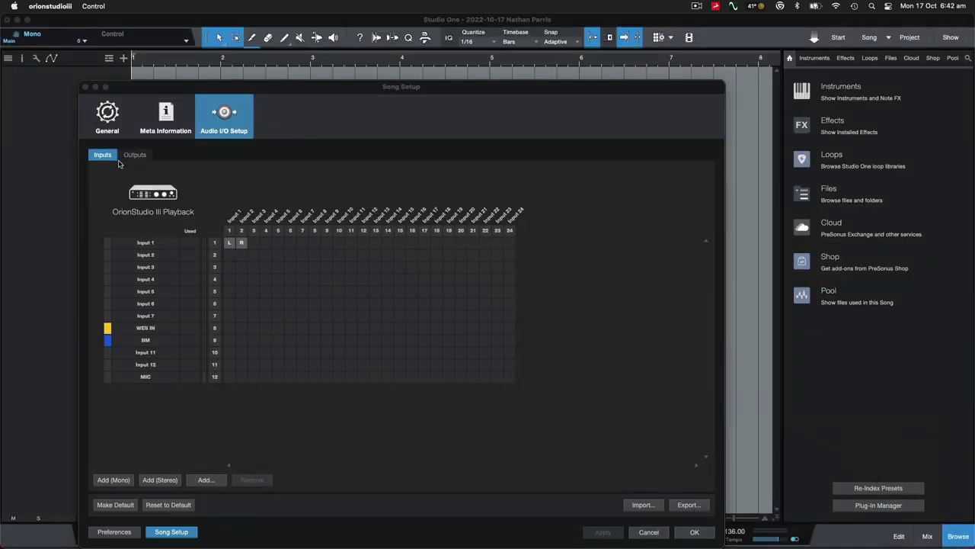
pyautogui.click(157, 259)
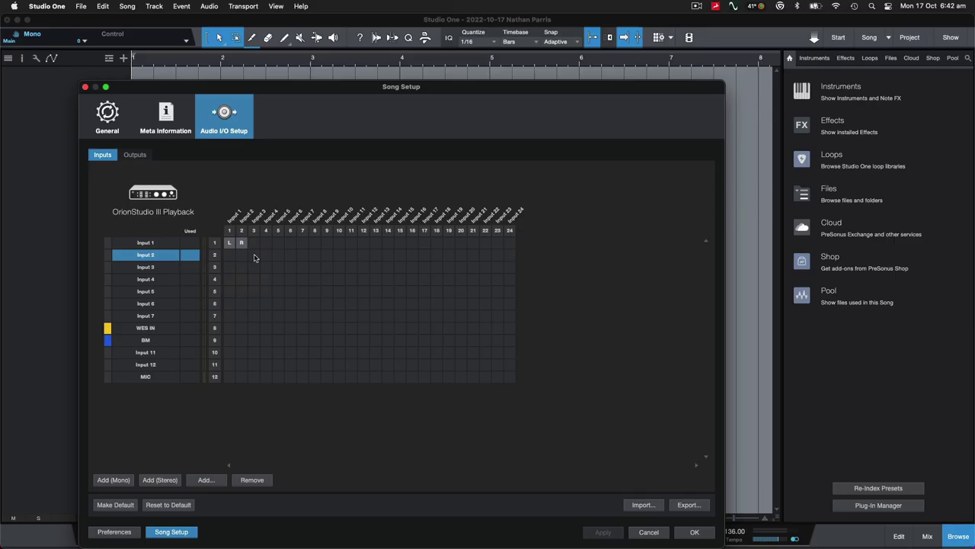
pyautogui.click(254, 256)
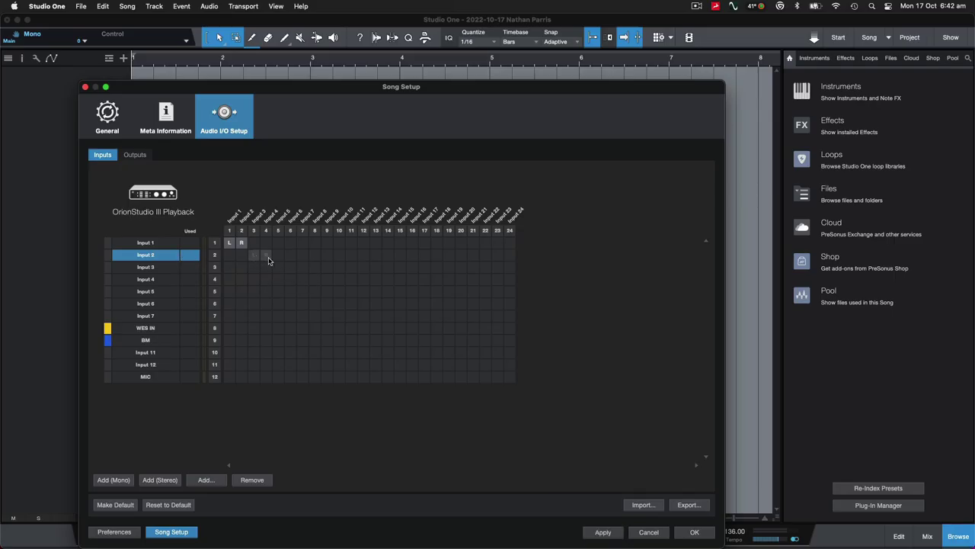
# - Rename Input 2 as "SUM -IN" and apply the input changes
pyautogui.doubleClick(152, 256)
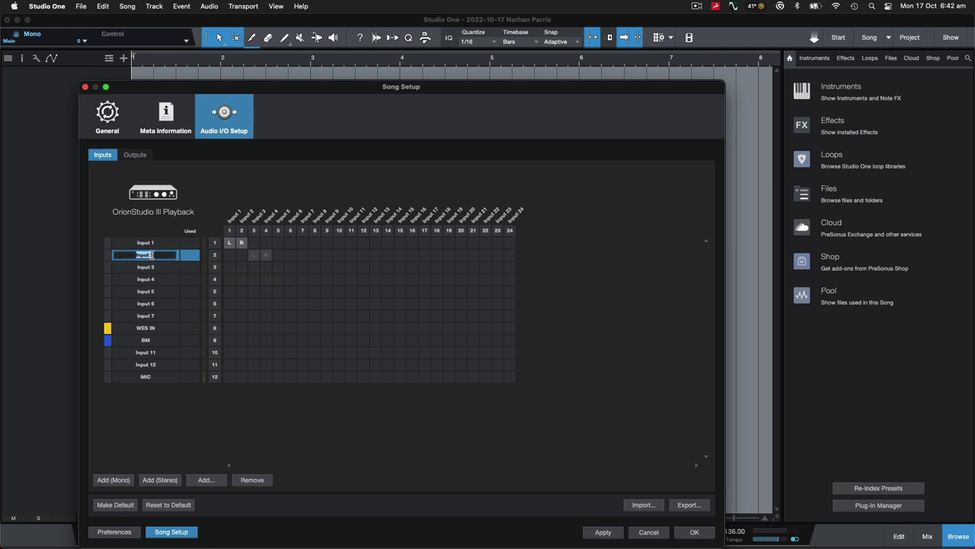
pyautogui.write('SYM')
pyautogui.press('BackSpace')
pyautogui.press('BackSpace')
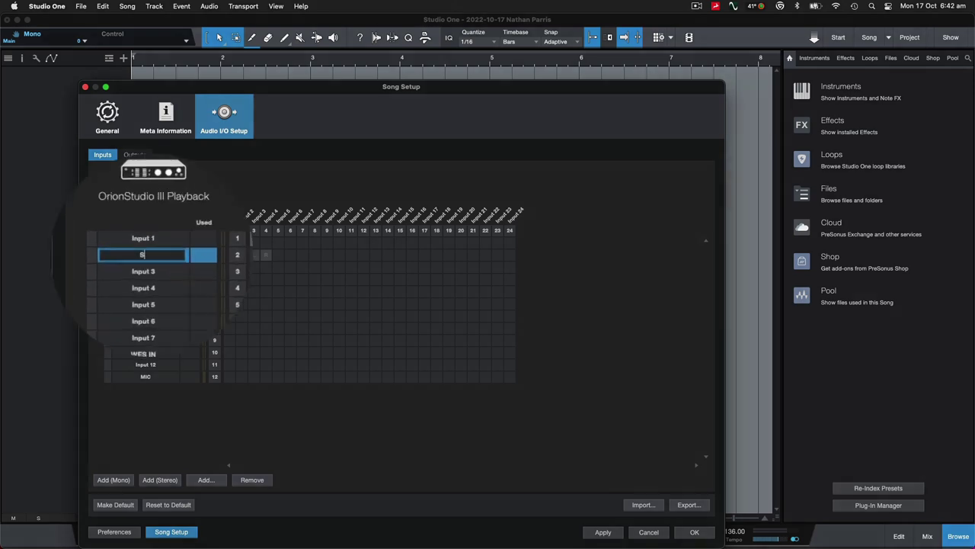
pyautogui.write('UM')
pyautogui.press('Return')
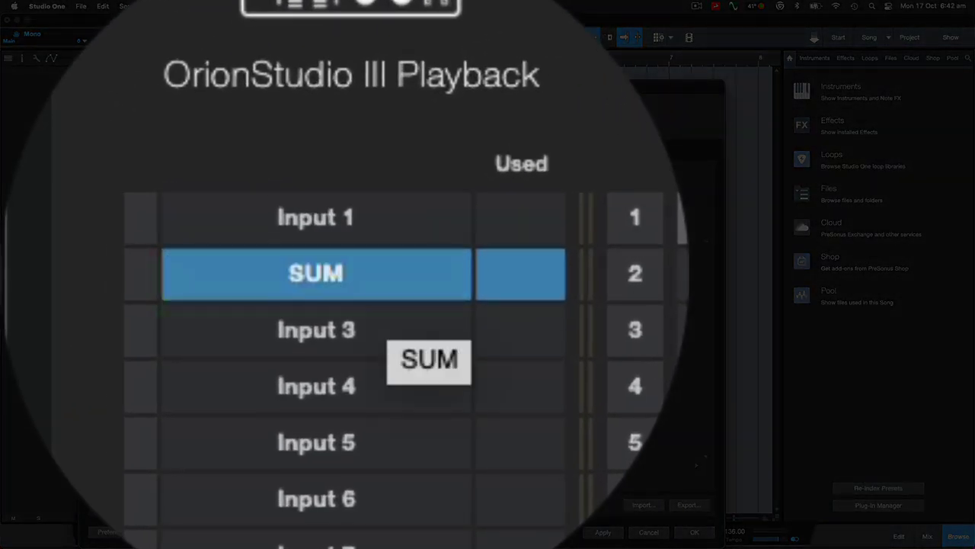
pyautogui.doubleClick(347, 274)
pyautogui.click(344, 271)
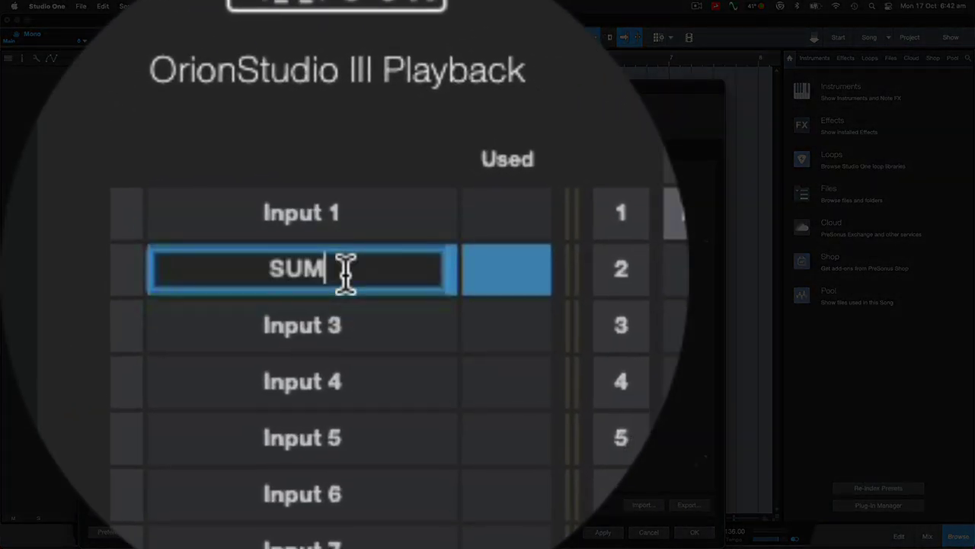
pyautogui.write('-IN')
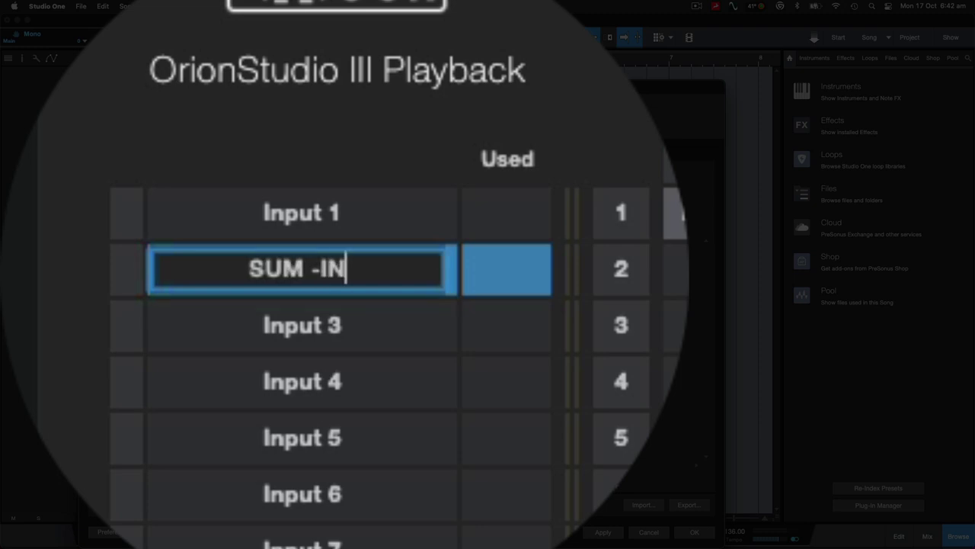
pyautogui.press('Return')
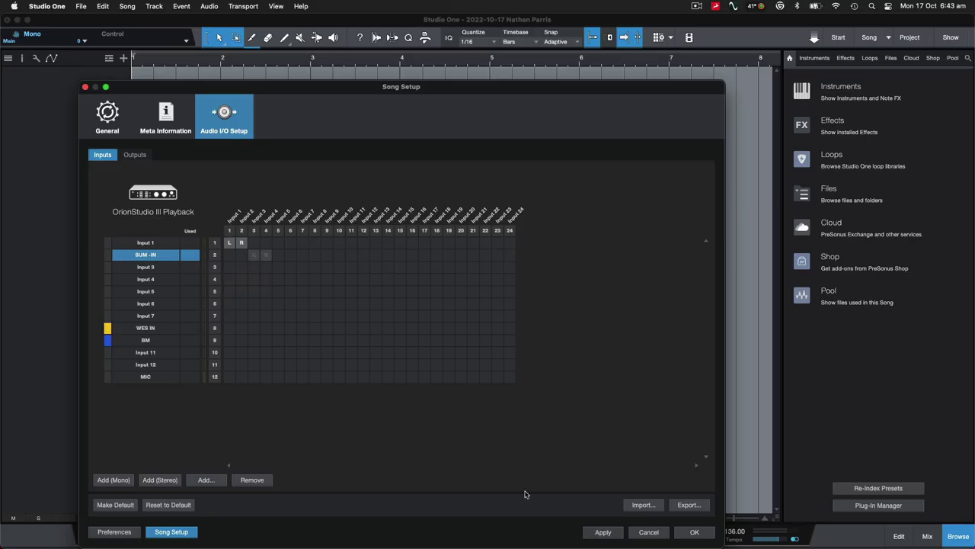
pyautogui.click(603, 532)
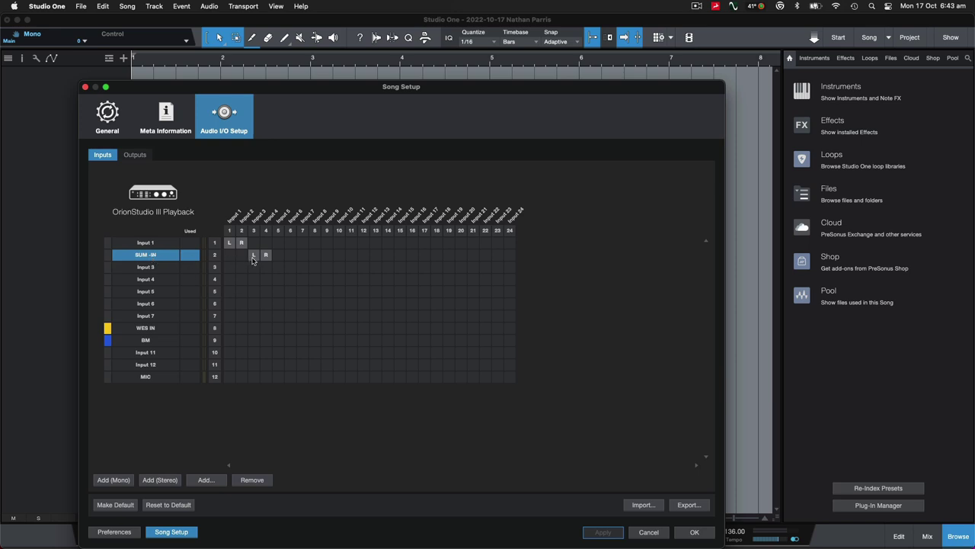
# - Remove the hardware 3 and 4 assignment from the SUM IN output and rename that output as SUM1
pyautogui.click(138, 156)
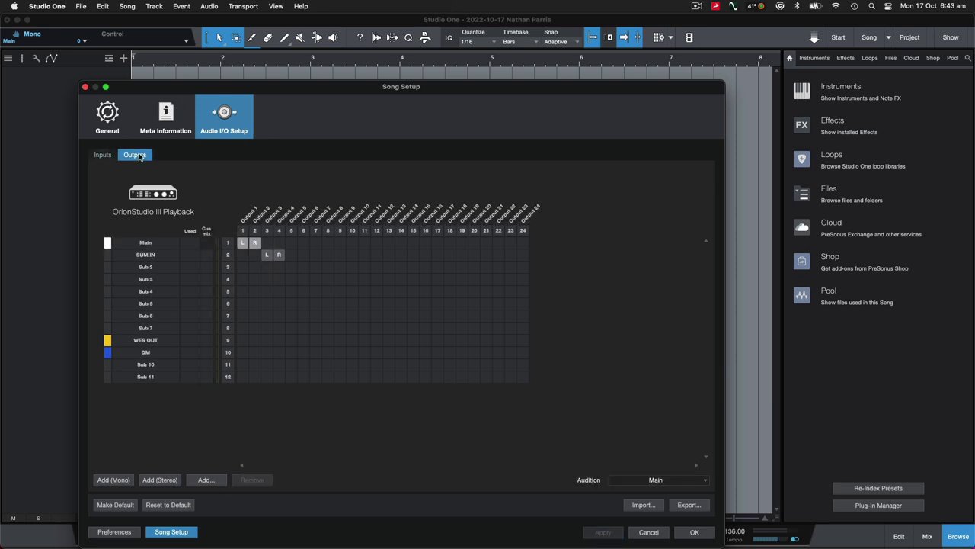
pyautogui.click(269, 257)
pyautogui.click(150, 258)
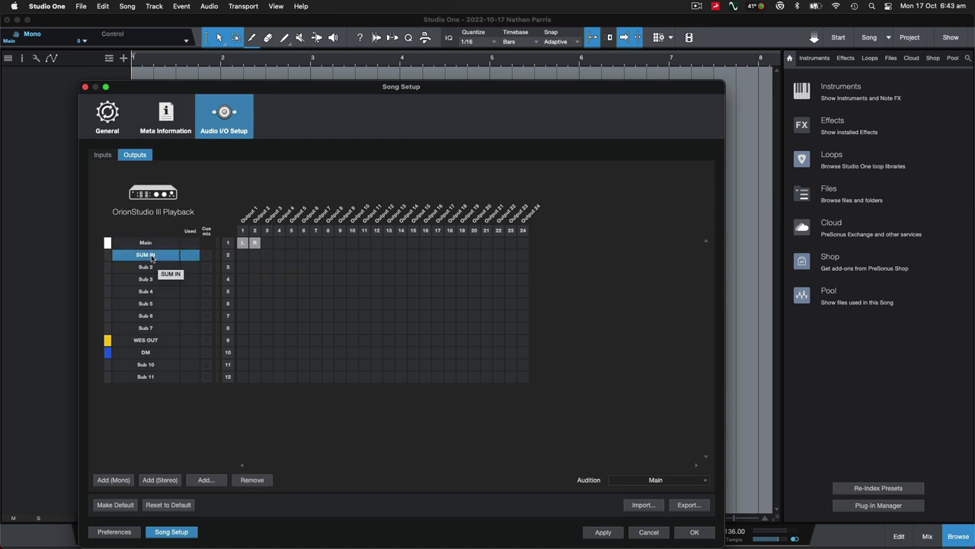
pyautogui.doubleClick(151, 258)
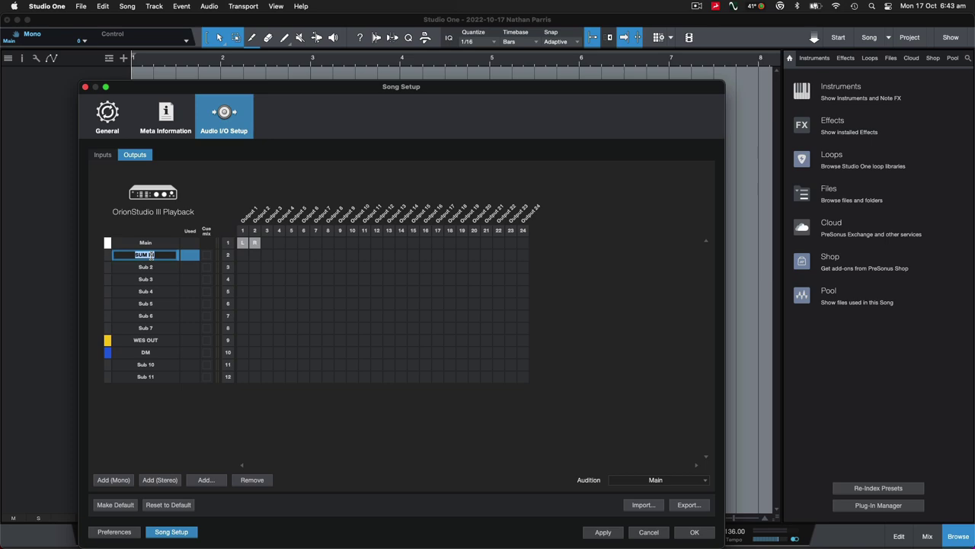
pyautogui.write('SUM1')
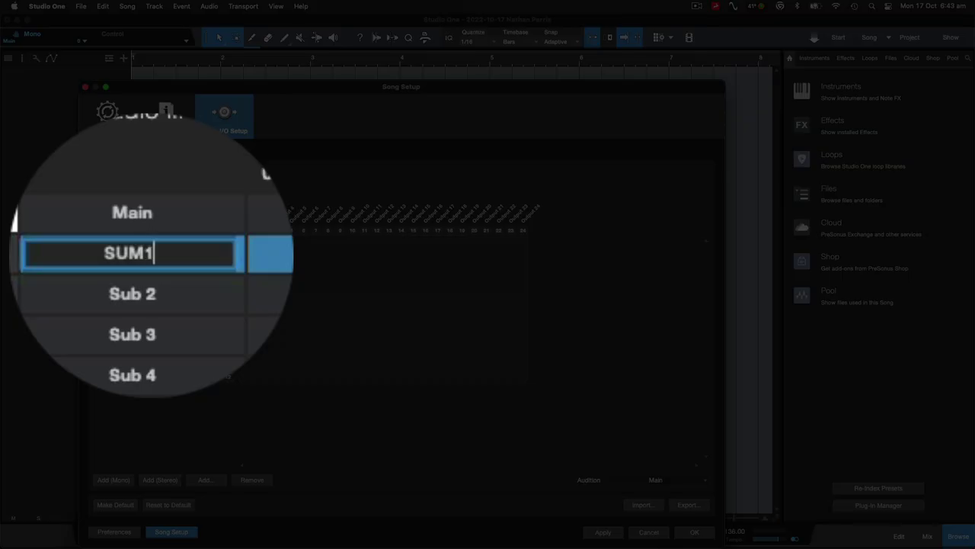
pyautogui.press('Return')
# - Rename the outputs Sub 2 and Sub 3 as SUM2 and SUM3
pyautogui.click(148, 259)
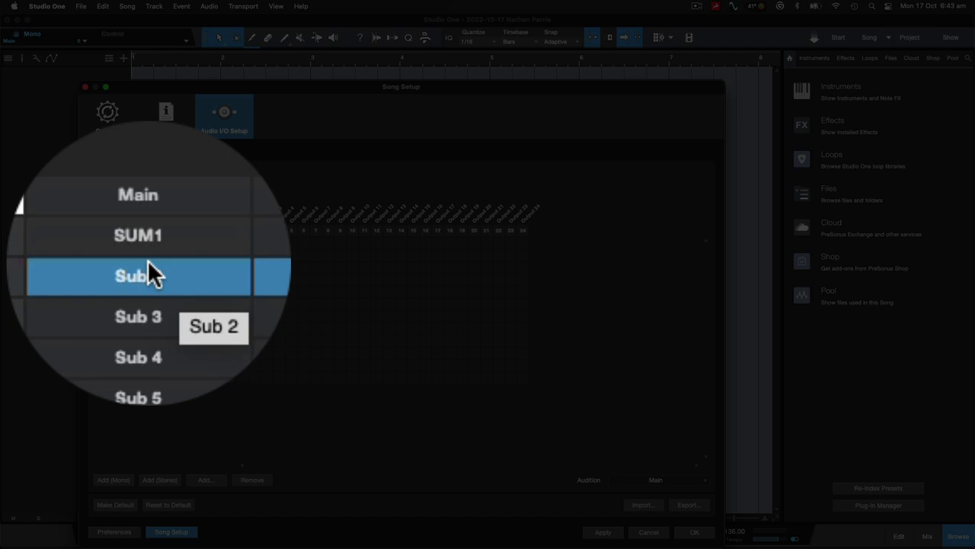
pyautogui.doubleClick(148, 262)
pyautogui.write('S')
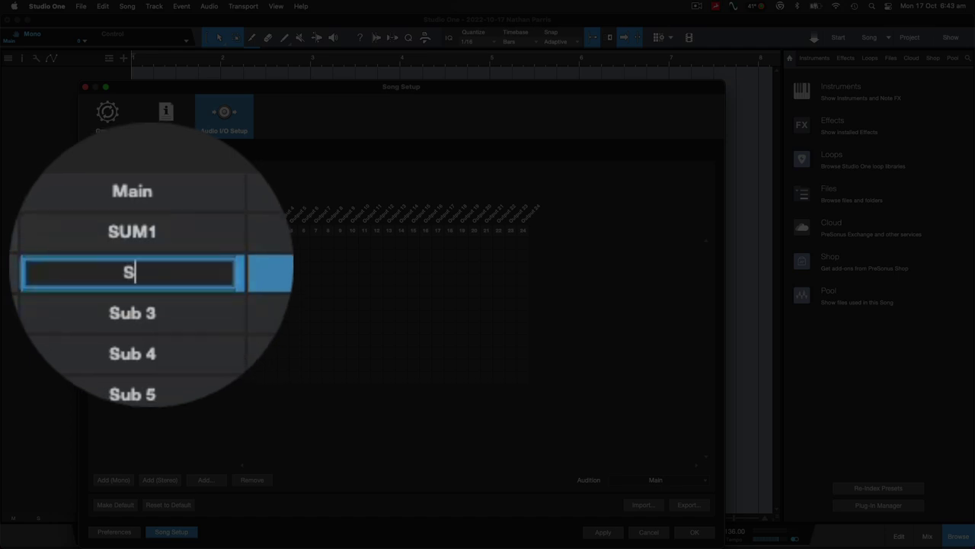
pyautogui.write('UM2')
pyautogui.press('Return')
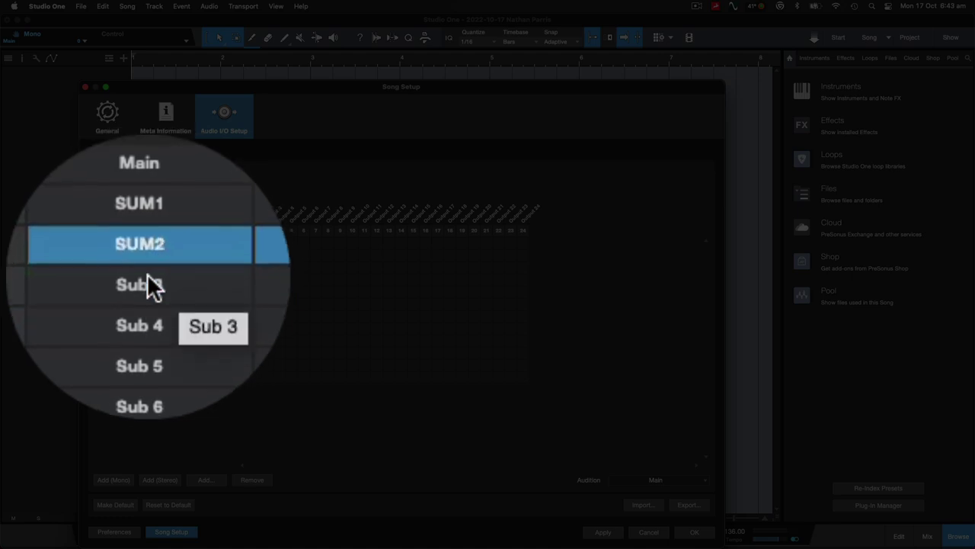
pyautogui.doubleClick(152, 286)
pyautogui.write('SUM')
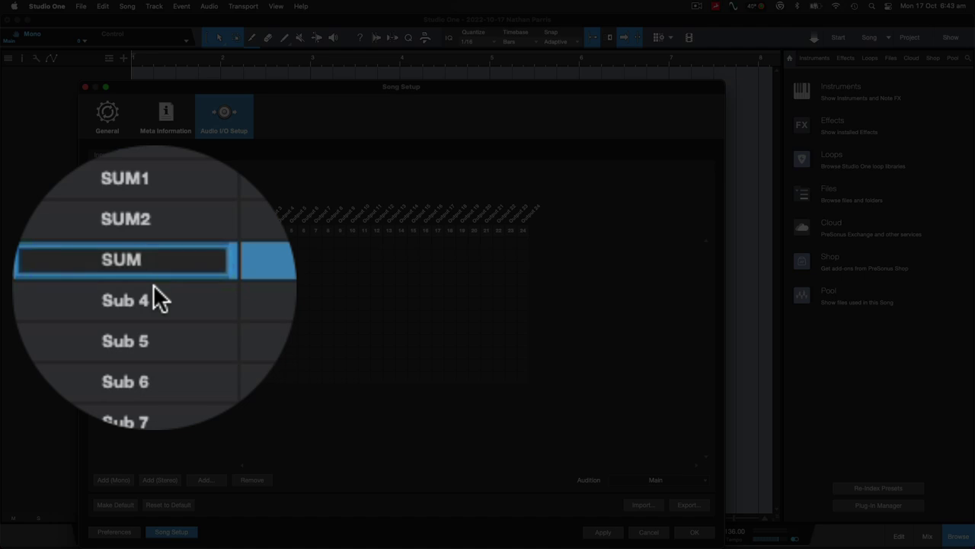
pyautogui.write('3')
pyautogui.press('Return')
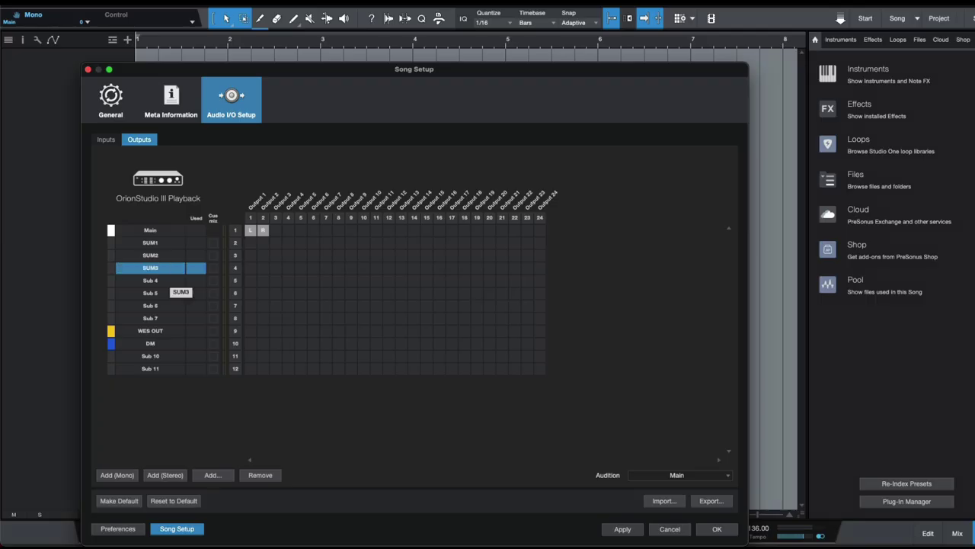
# - Rename the output Sub 4 as SUM4
pyautogui.click(153, 281)
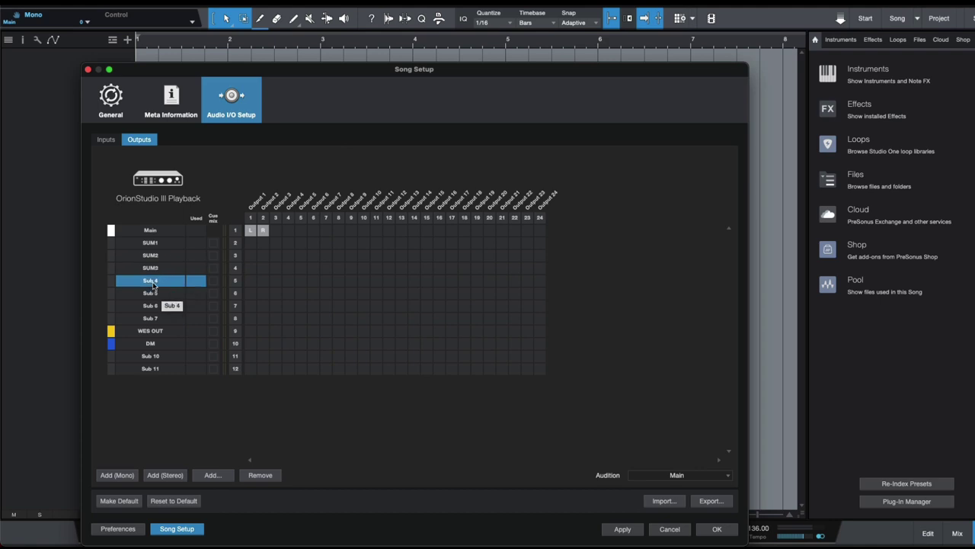
pyautogui.doubleClick(153, 282)
pyautogui.write('SUM')
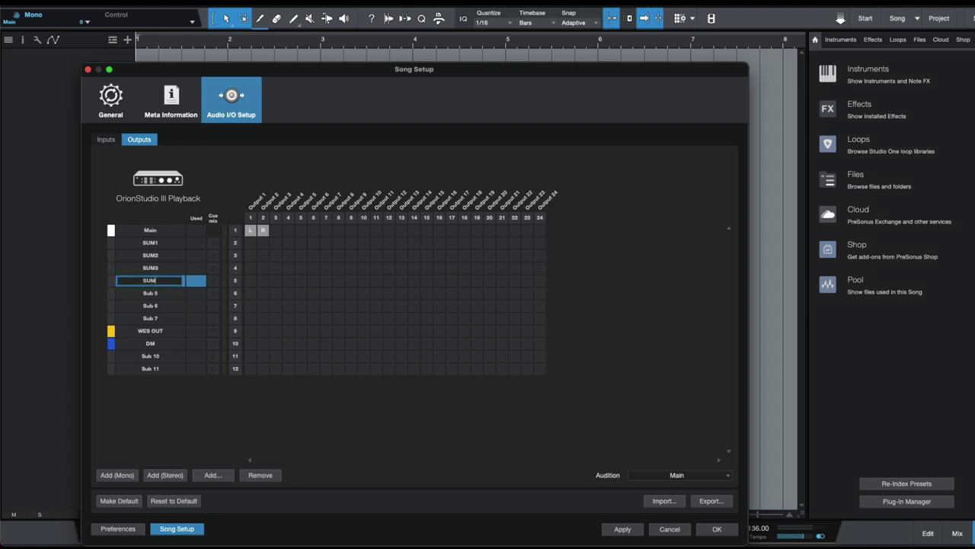
pyautogui.write('4')
pyautogui.press('Return')
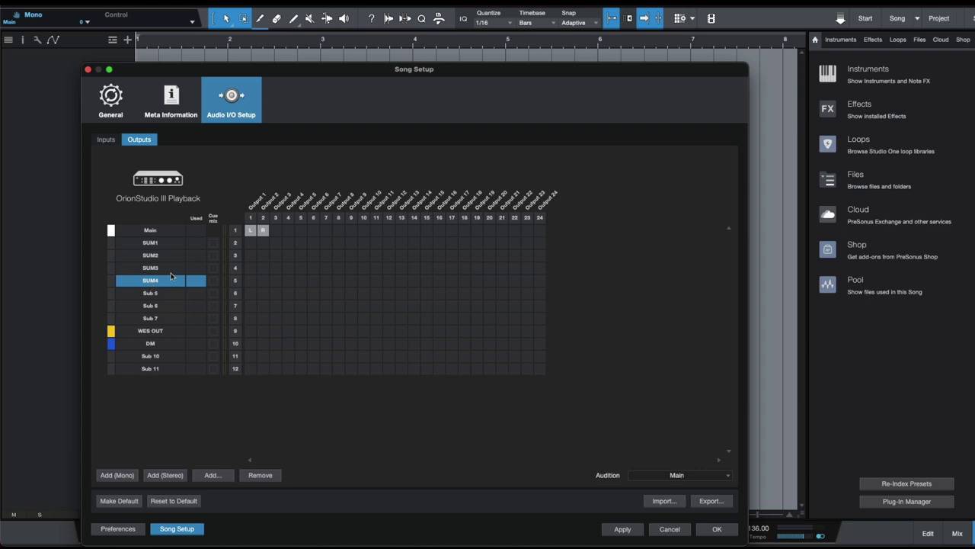
# - Assign SUM1, SUM2, SUM3 and SUM4 to hardware output pairs 3/4, 5/6, 7/8 and 9/10, applying and closing the song setup
pyautogui.click(157, 243)
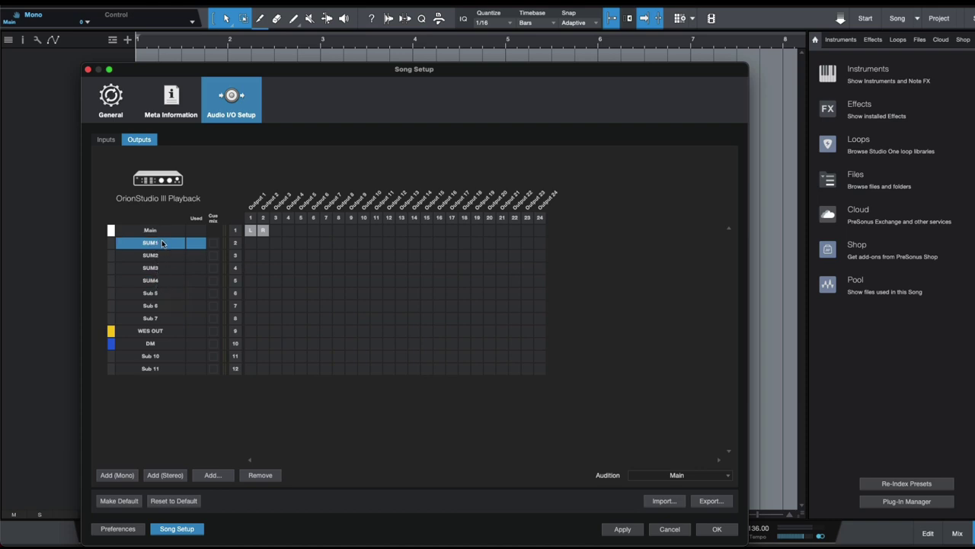
pyautogui.click(160, 270)
pyautogui.click(160, 282)
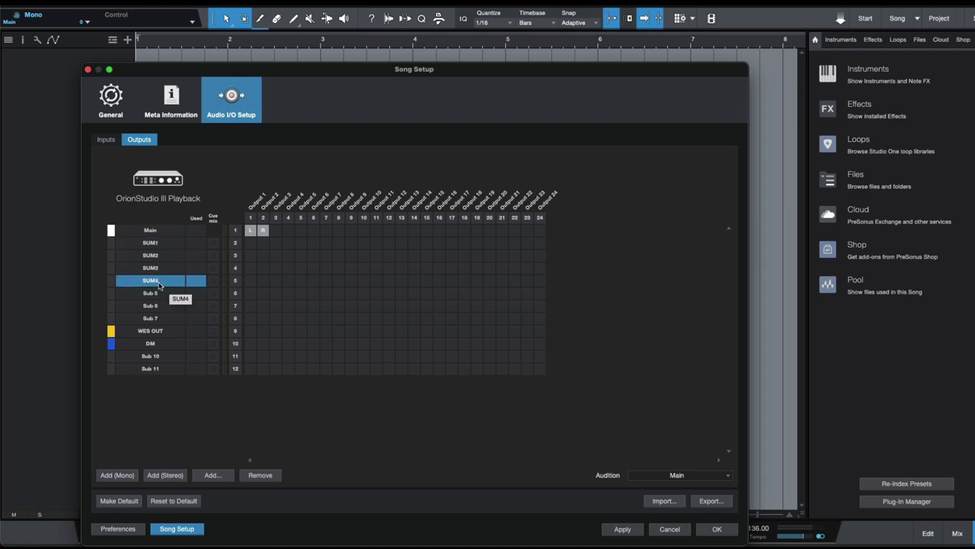
pyautogui.click(276, 243)
pyautogui.click(302, 256)
pyautogui.click(326, 268)
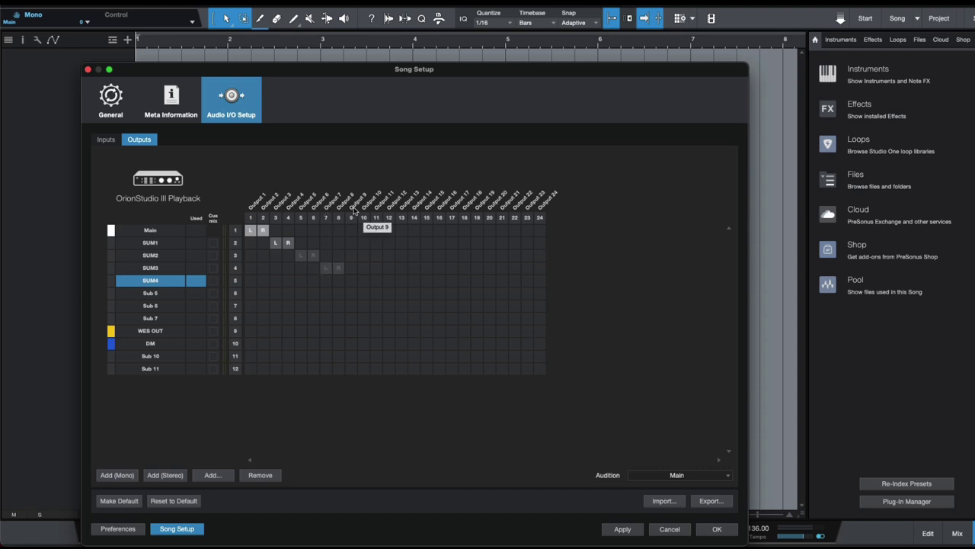
pyautogui.click(352, 281)
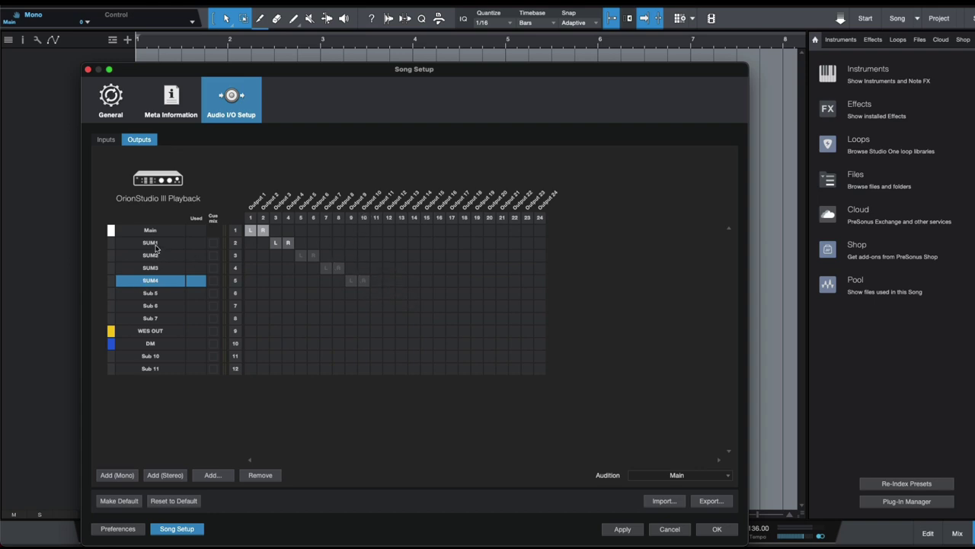
pyautogui.click(621, 529)
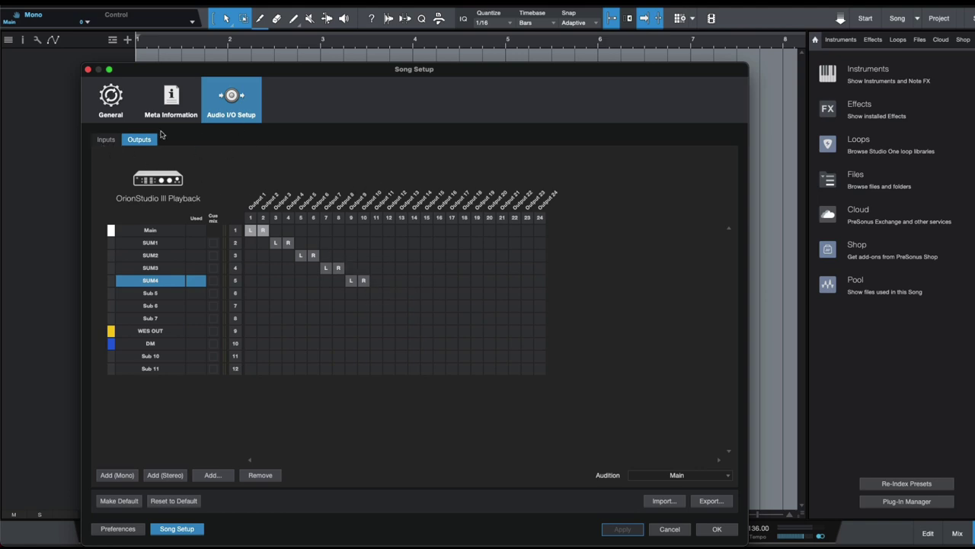
pyautogui.click(108, 143)
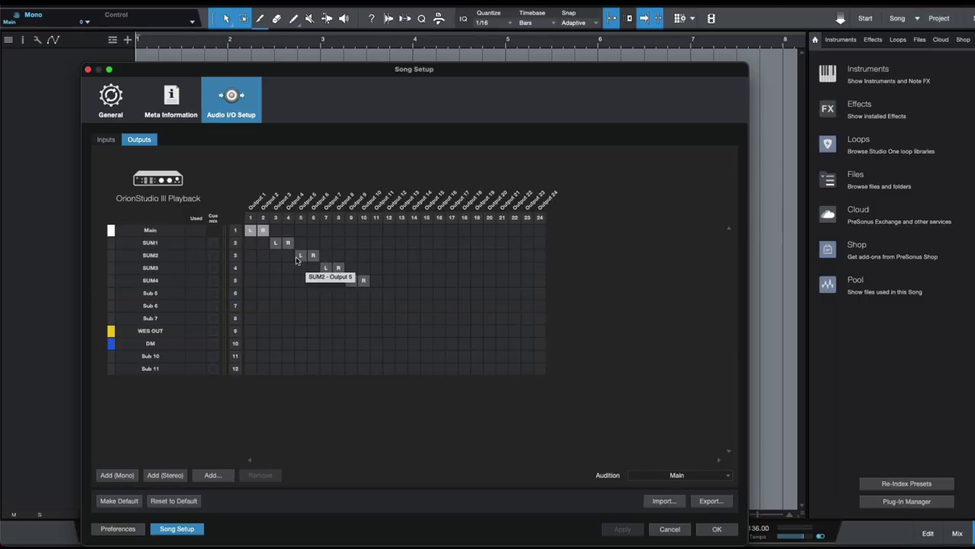
pyautogui.click(715, 529)
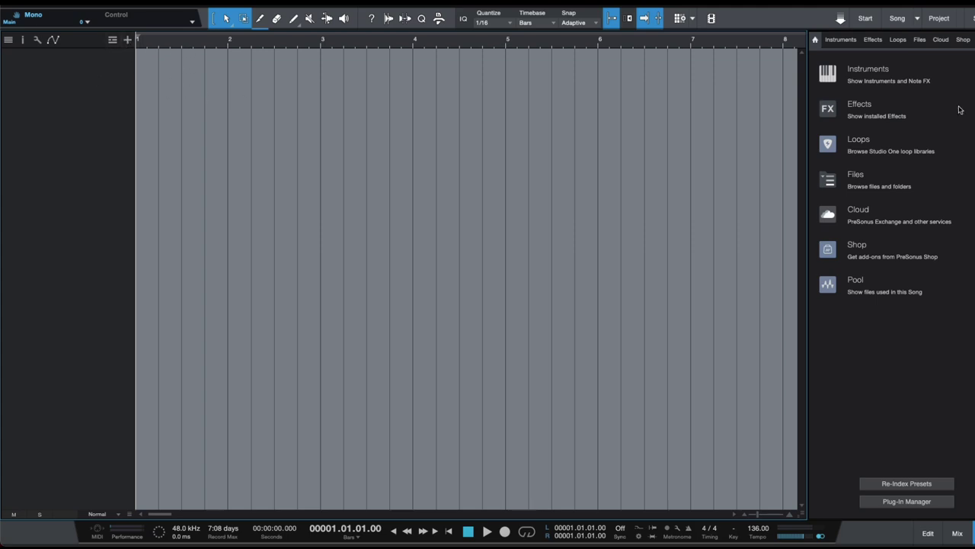
# - Place the digital bass loop de_ml85_luminous4_CF at the start of the song on a new track
pyautogui.click(896, 39)
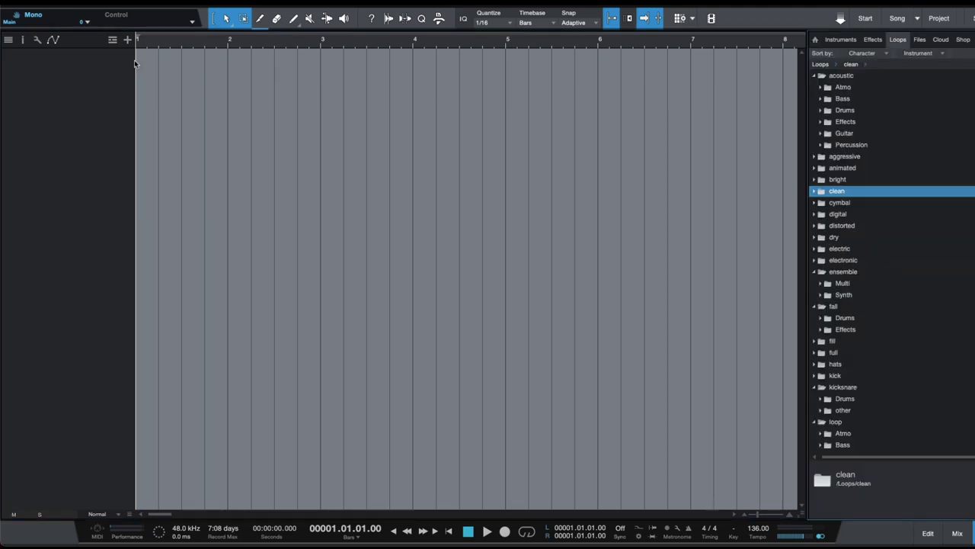
pyautogui.click(816, 217)
pyautogui.click(820, 227)
pyautogui.click(865, 237)
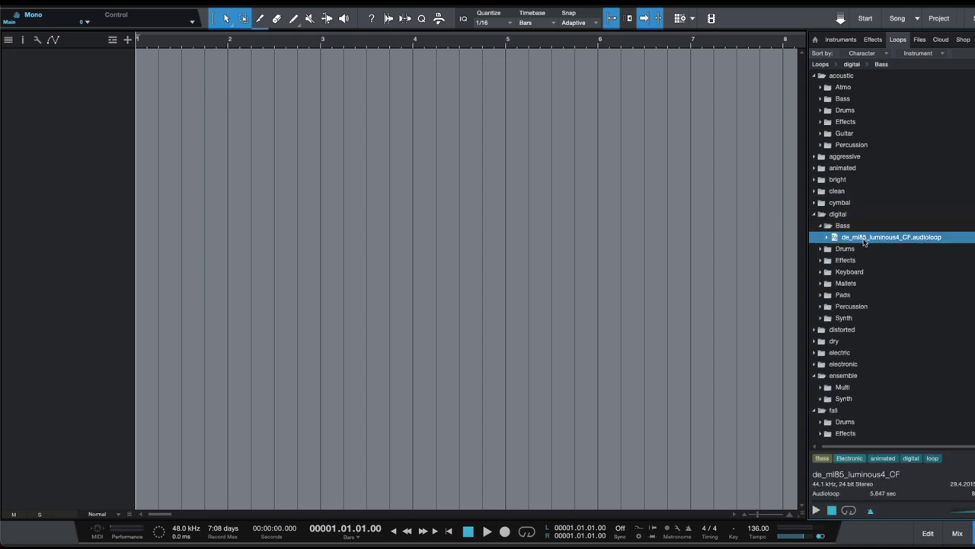
pyautogui.moveTo(886, 241); pyautogui.dragTo(143, 61)
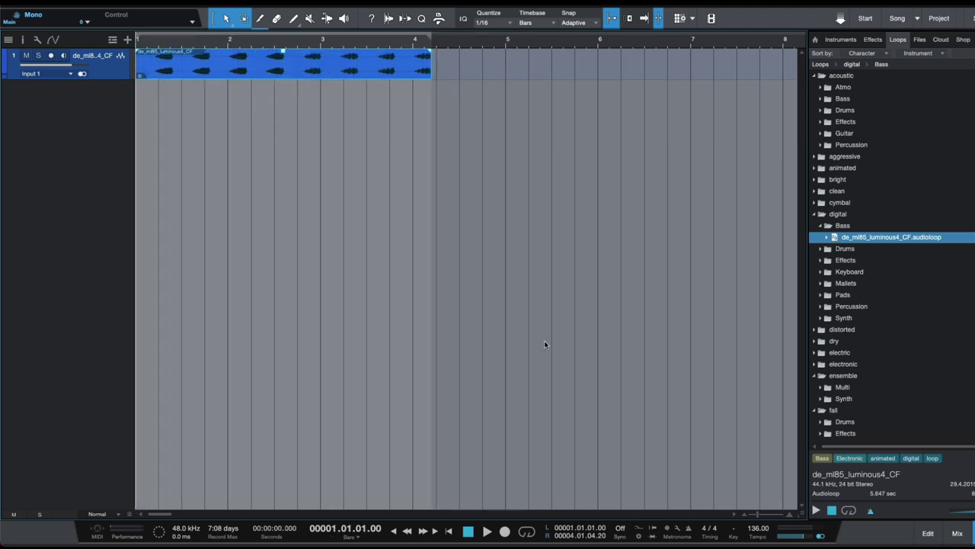
# - Show the mixer and set the bass loop track's input to None
pyautogui.press('F3')
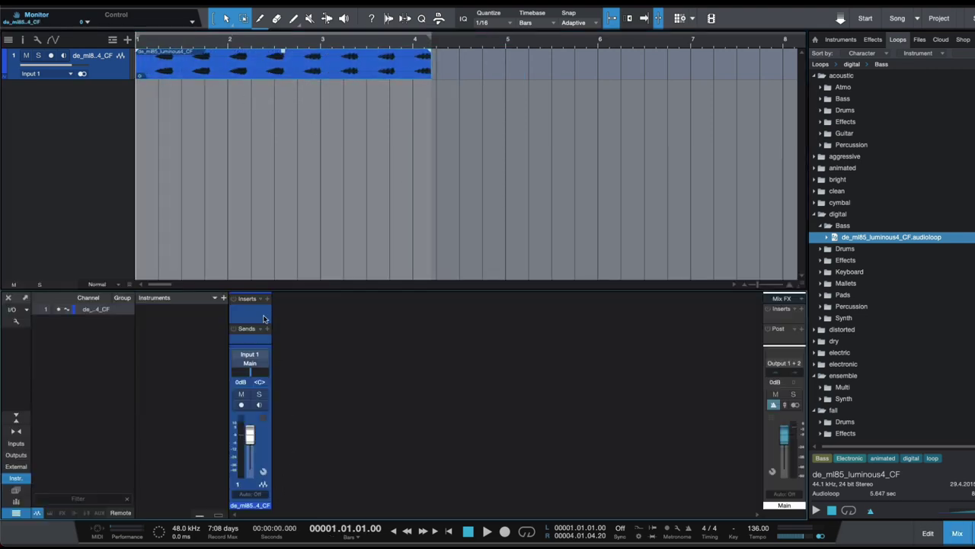
pyautogui.click(53, 76)
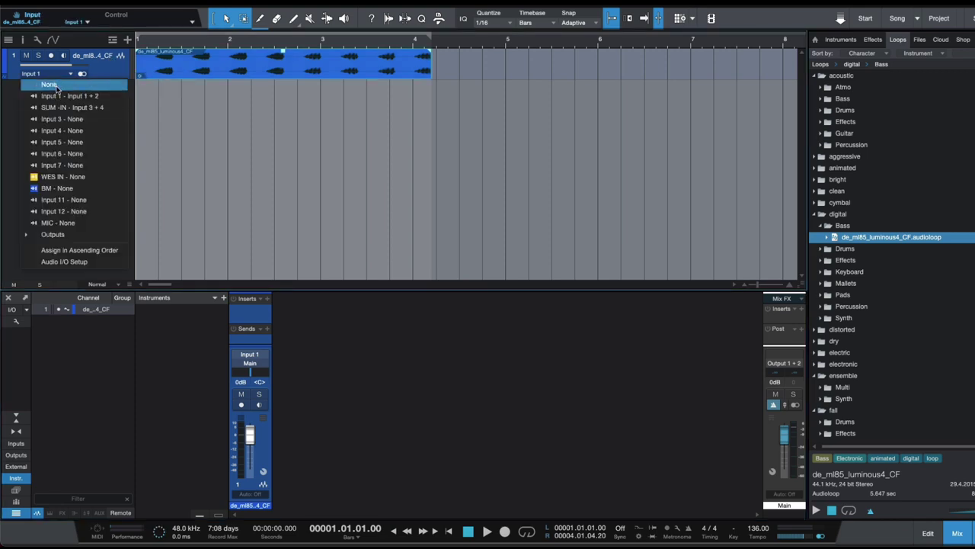
pyautogui.click(49, 84)
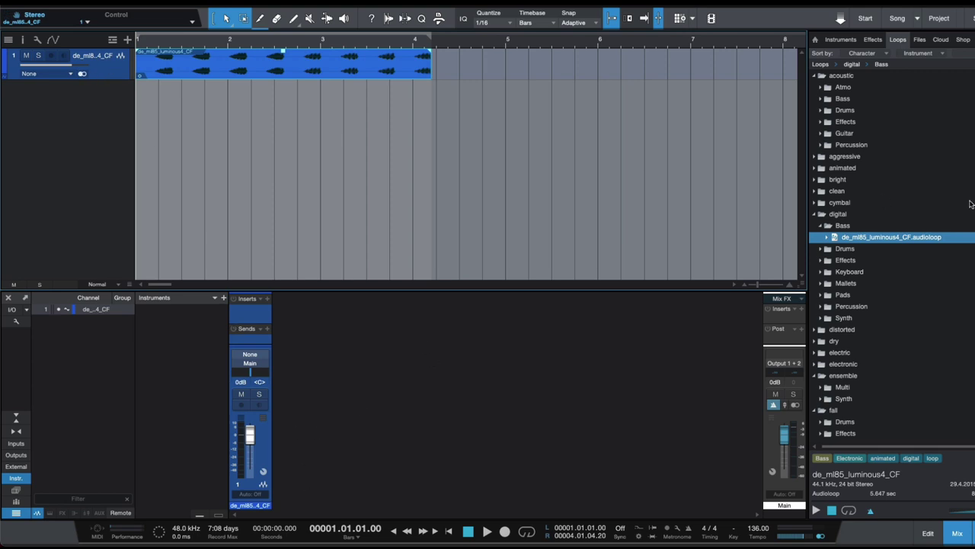
# - Place the digital drum loop ds_drm140_injury_ful at the song start on a second track
pyautogui.click(827, 249)
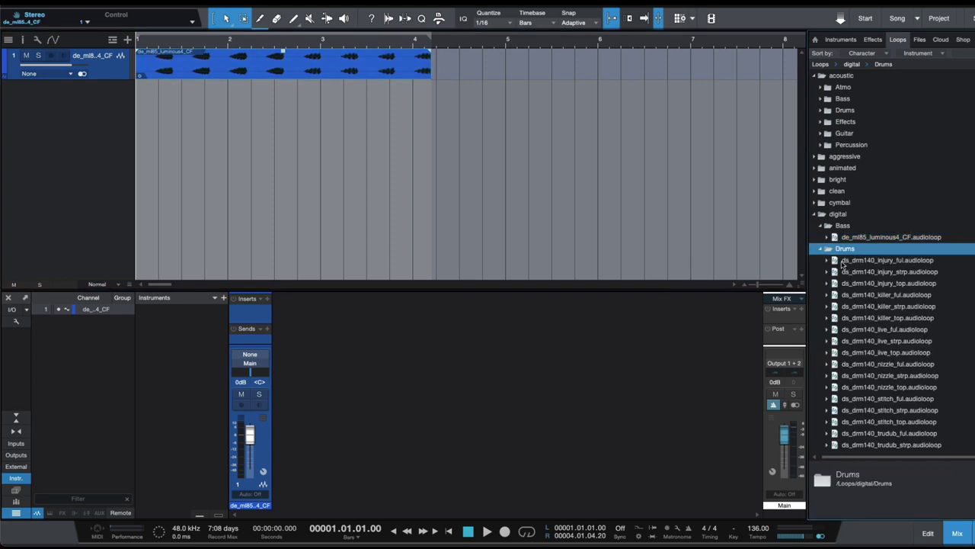
pyautogui.moveTo(888, 260); pyautogui.dragTo(156, 123)
pyautogui.click(312, 100)
# - Extend the bass and drum clips to bar 5 and set the loop range to their length
pyautogui.moveTo(312, 100); pyautogui.dragTo(505, 72)
pyautogui.moveTo(431, 97); pyautogui.dragTo(504, 100)
pyautogui.press('p')
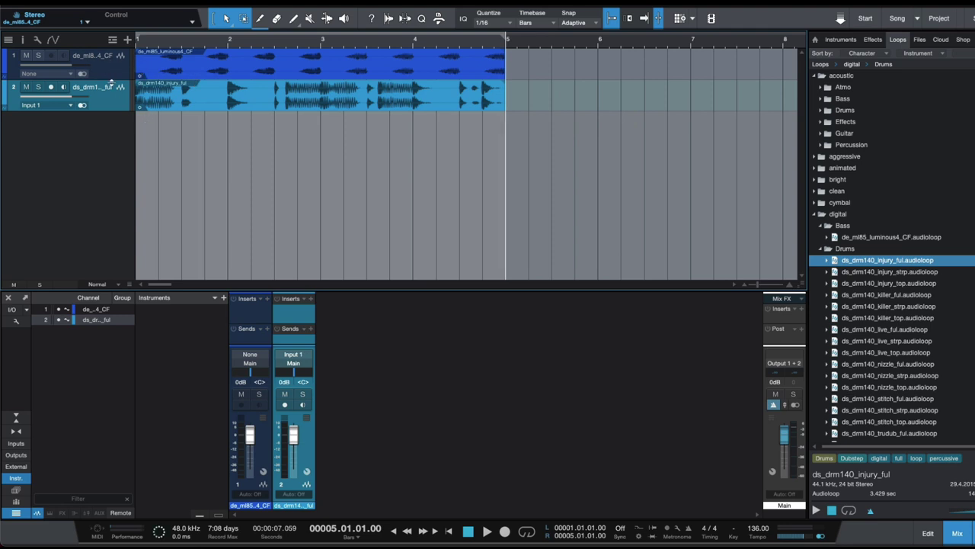
# - Place the digital keyboard loop de_ml85_luminous2_Gm7 at the song start on a third track and extend it to bar 5
pyautogui.click(888, 285)
pyautogui.click(874, 319)
pyautogui.click(820, 249)
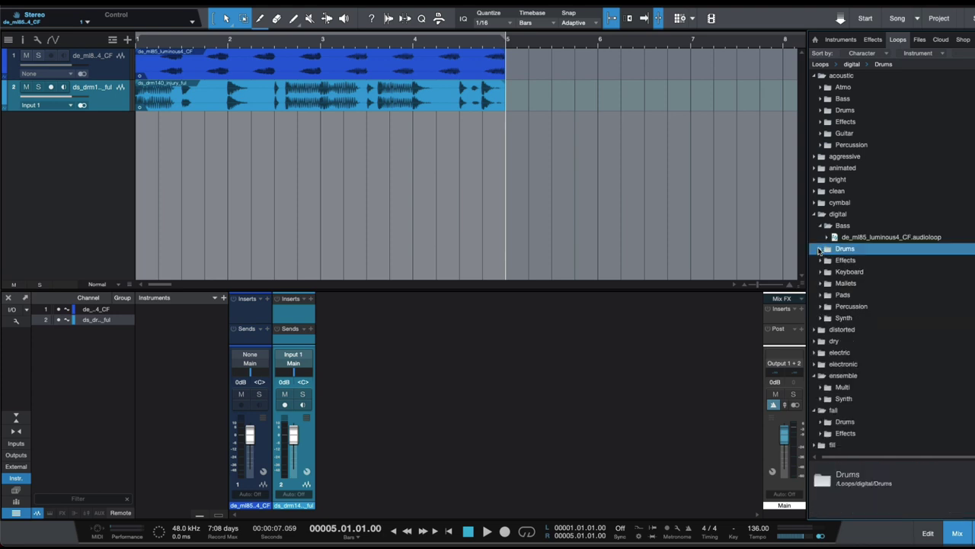
pyautogui.click(820, 272)
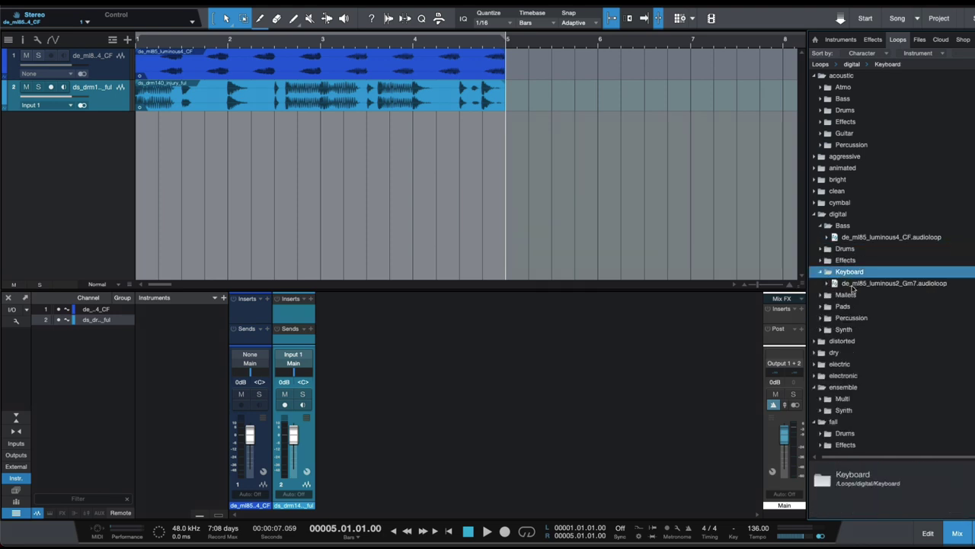
pyautogui.click(892, 282)
pyautogui.moveTo(892, 283); pyautogui.dragTo(156, 144)
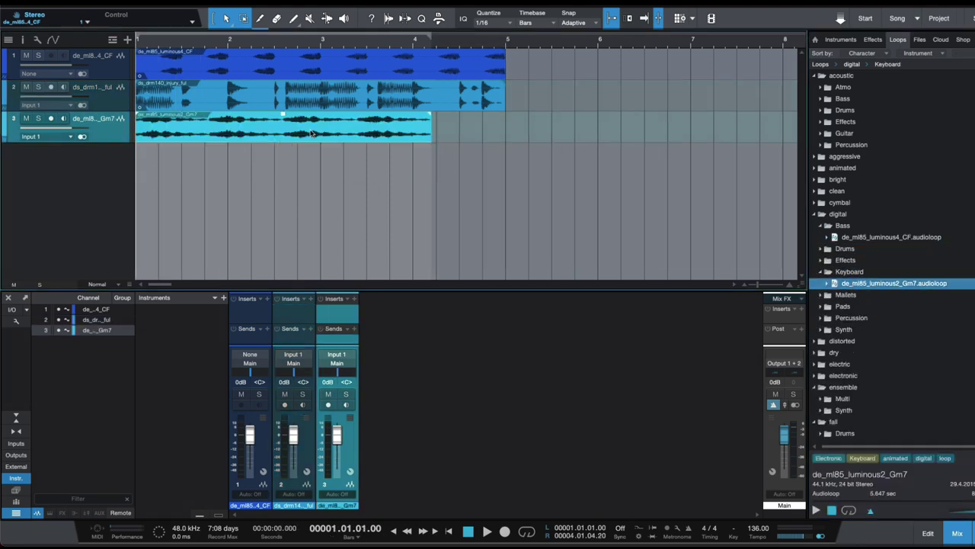
pyautogui.moveTo(433, 137); pyautogui.dragTo(506, 138)
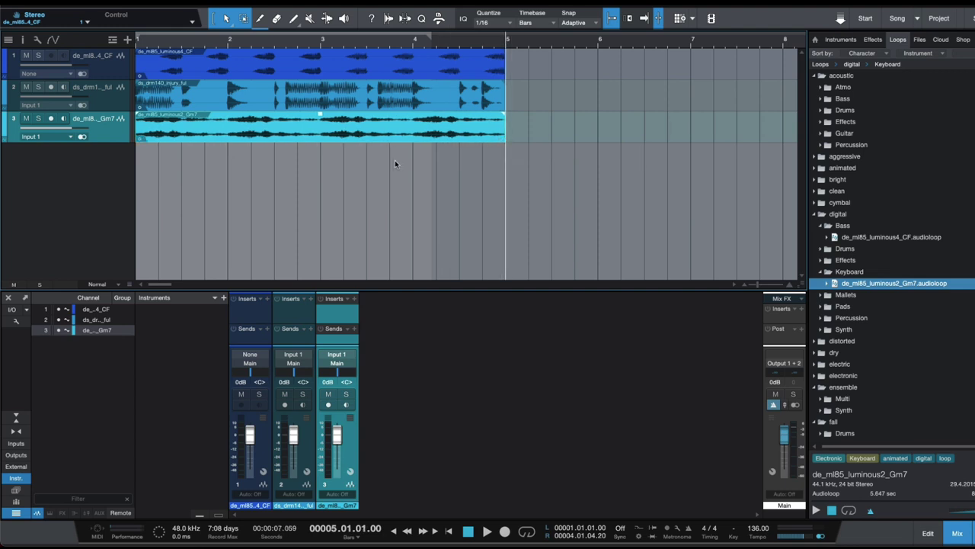
# - Place the digital pad loop de_ml85_moment4_Em at the song start on a fourth track and shorten it to end at bar 5
pyautogui.click(822, 306)
pyautogui.click(890, 318)
pyautogui.moveTo(890, 317); pyautogui.dragTo(217, 176)
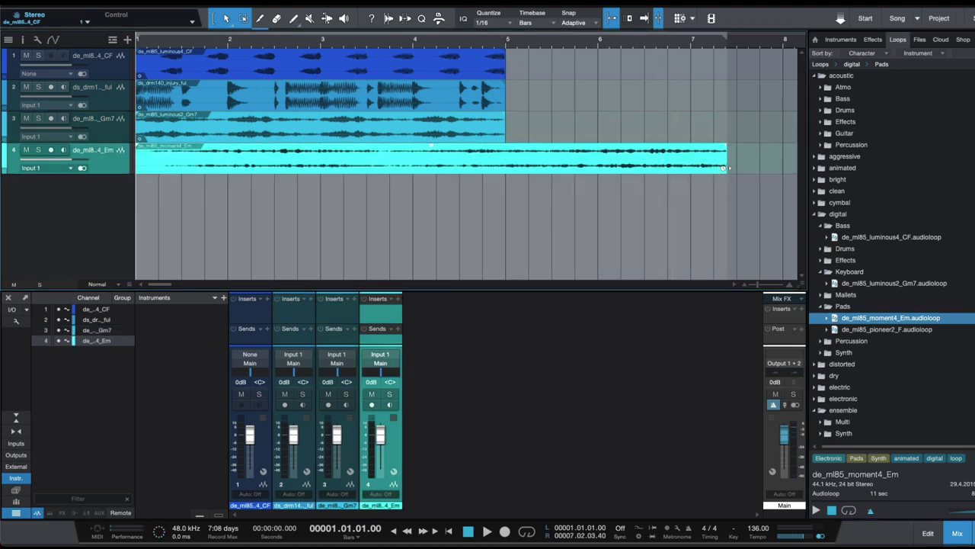
pyautogui.moveTo(725, 167); pyautogui.dragTo(505, 168)
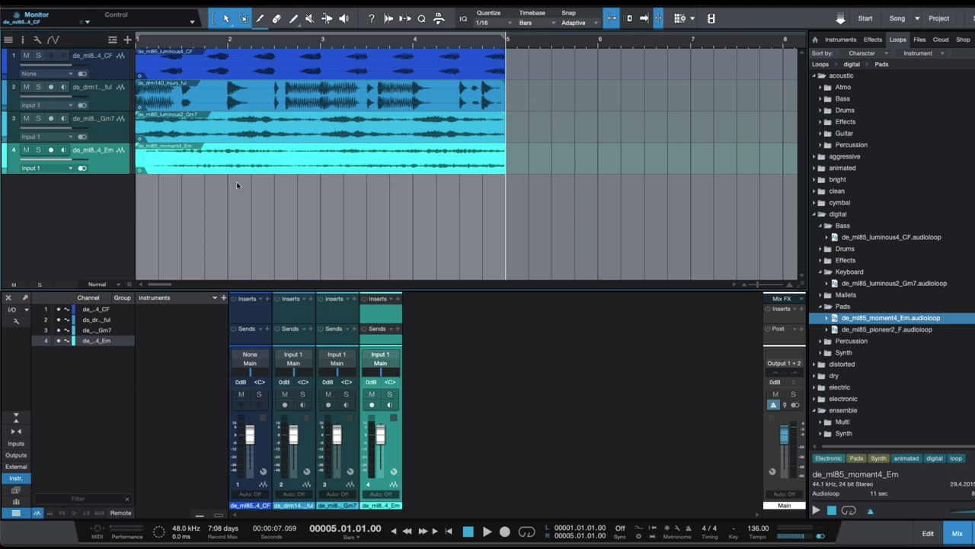
# - Make the mixer taller and enlarge the sends area of the channels
pyautogui.click(264, 440)
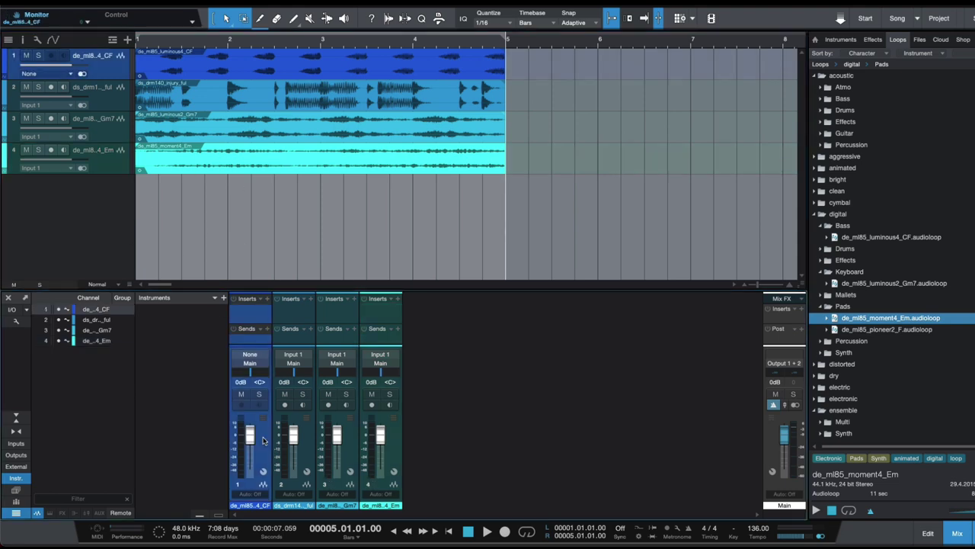
pyautogui.moveTo(582, 291); pyautogui.dragTo(583, 213)
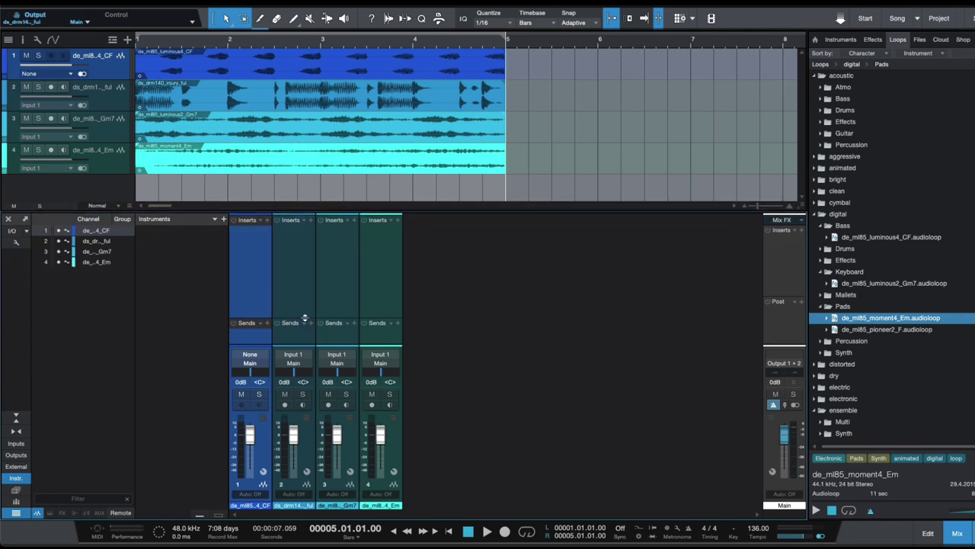
pyautogui.moveTo(305, 318); pyautogui.dragTo(305, 282)
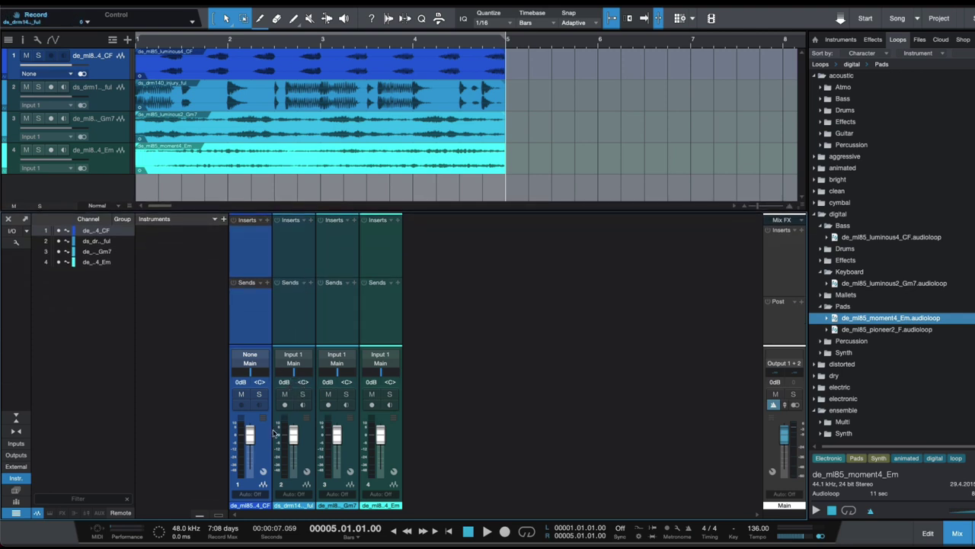
# - Select all four audio channels in the mixer and add a bus for them
pyautogui.rightClick(261, 456)
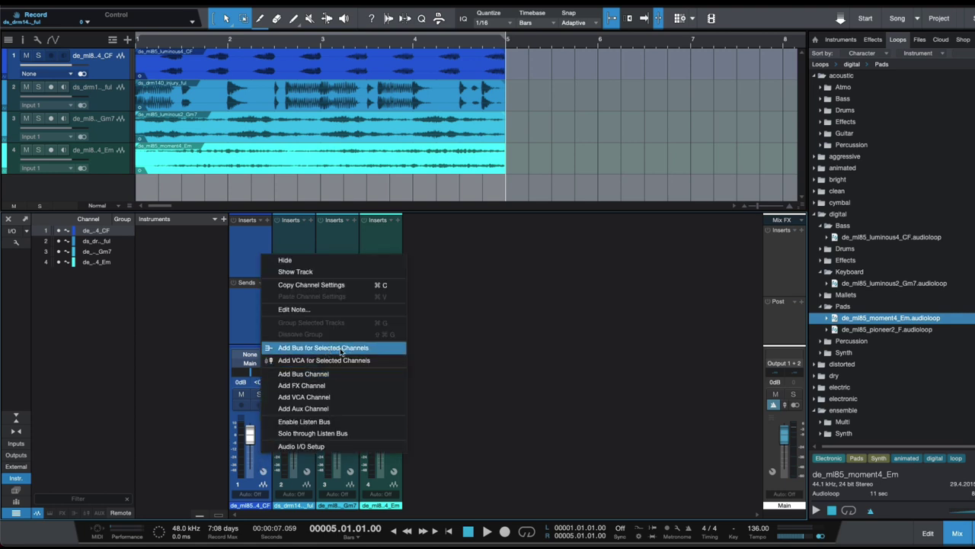
pyautogui.click(509, 355)
pyautogui.click(398, 455)
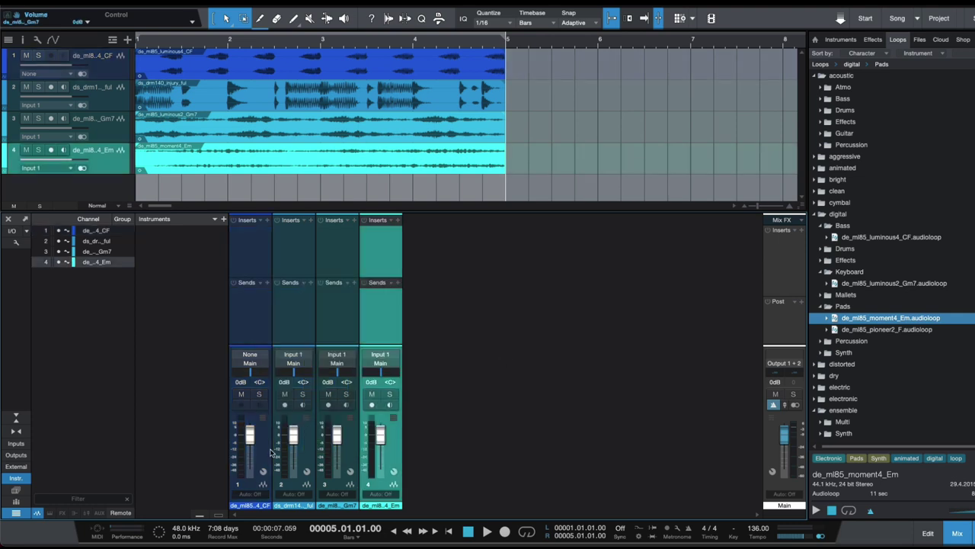
pyautogui.keyDown('shift'); pyautogui.click(266, 449); pyautogui.keyUp('shift')
pyautogui.rightClick(266, 450)
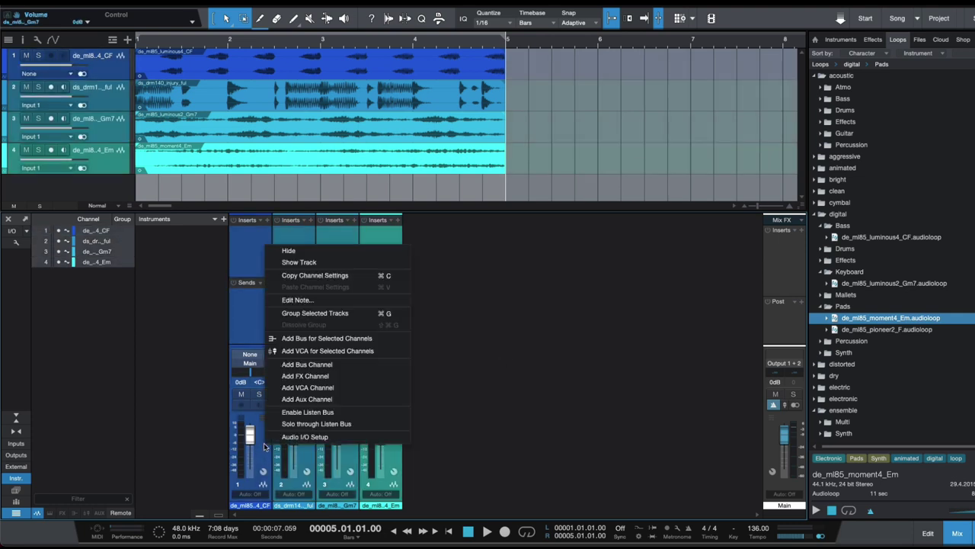
pyautogui.click(303, 338)
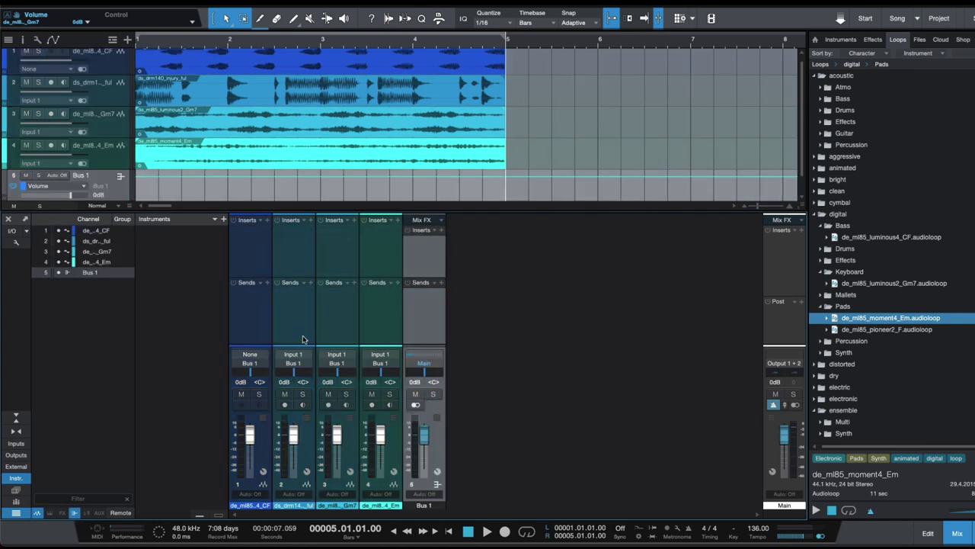
# - Rename the new bus channel as VOX
pyautogui.doubleClick(424, 505)
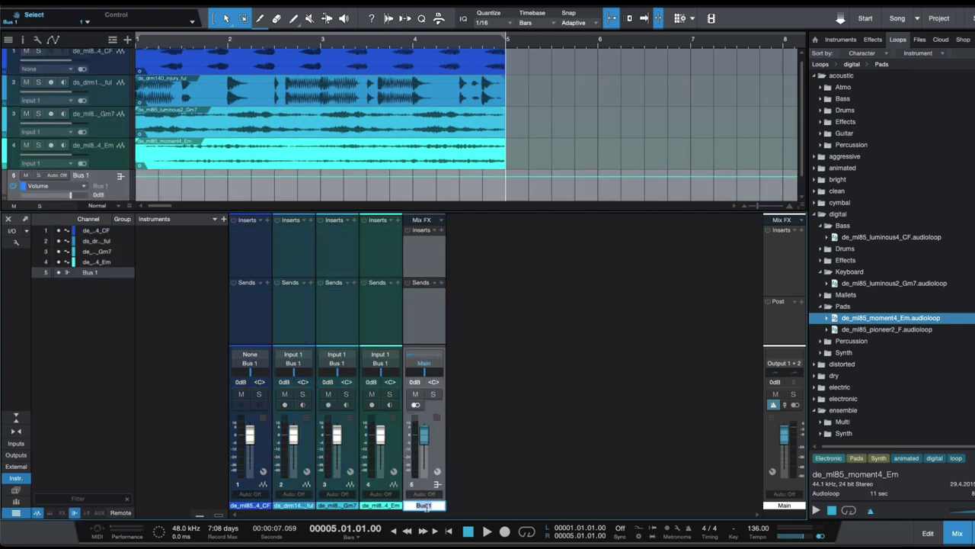
pyautogui.write('VOX')
pyautogui.press('Return')
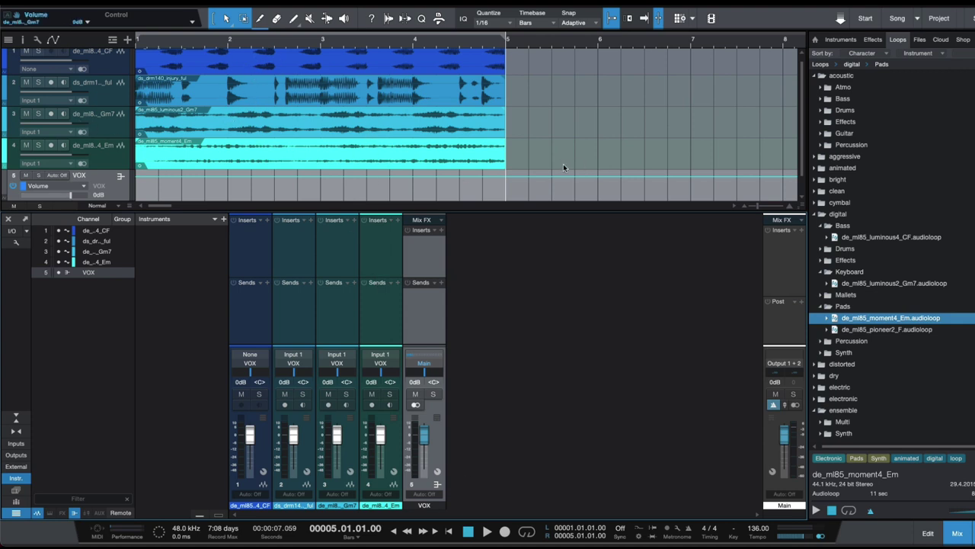
# - Select the four loop clips in the arrangement and play the song
pyautogui.moveTo(564, 167); pyautogui.dragTo(238, 49)
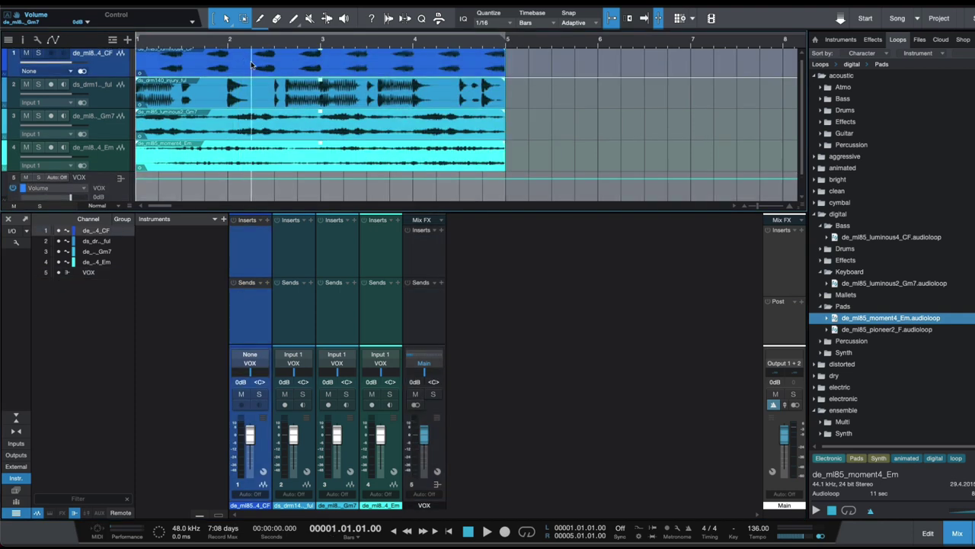
pyautogui.click(252, 65)
pyautogui.press('space')
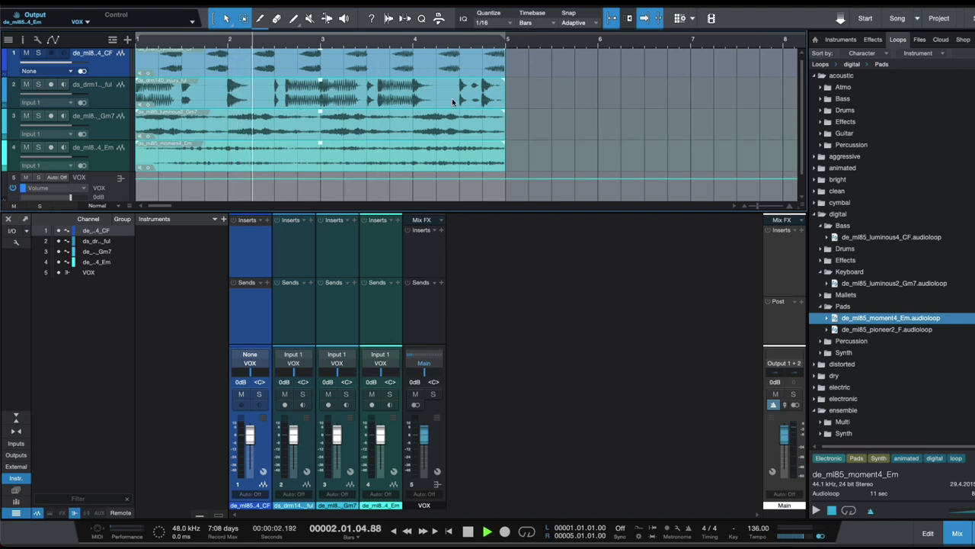
# - Stop playback and route the VOX bus output to SUM1
pyautogui.press('space')
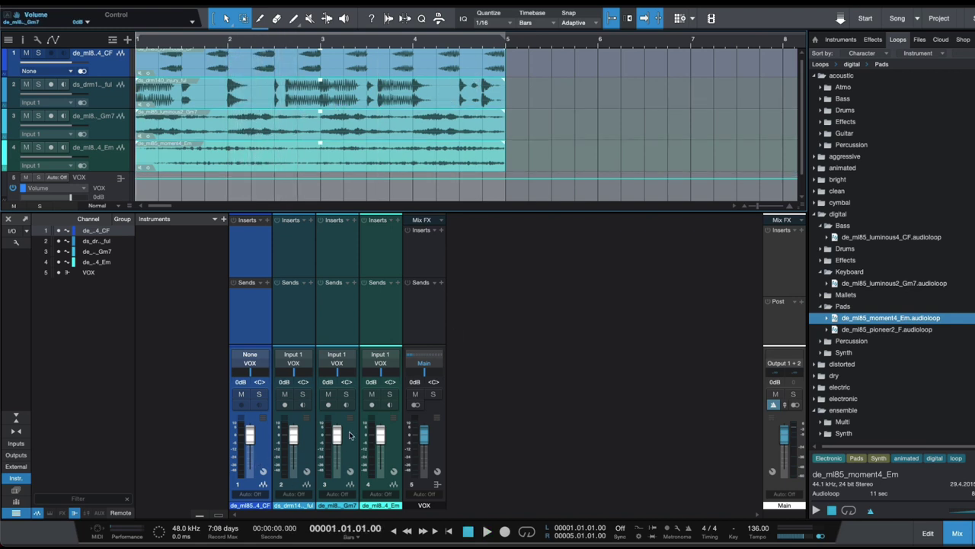
pyautogui.click(437, 450)
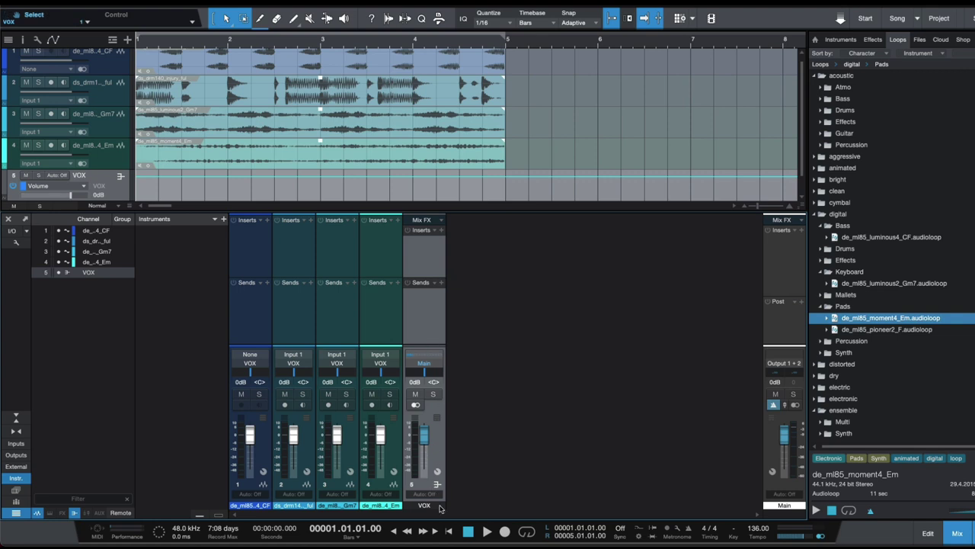
pyautogui.click(424, 363)
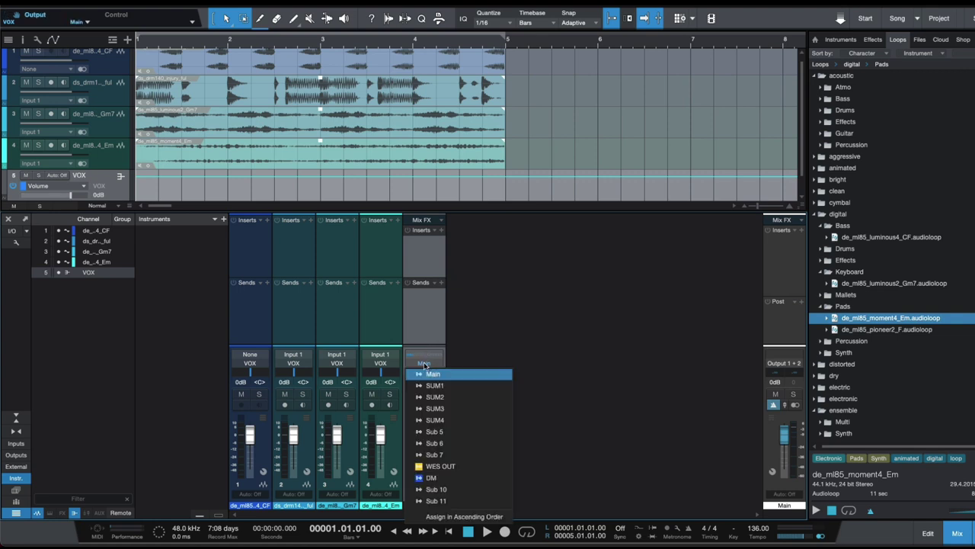
pyautogui.click(458, 388)
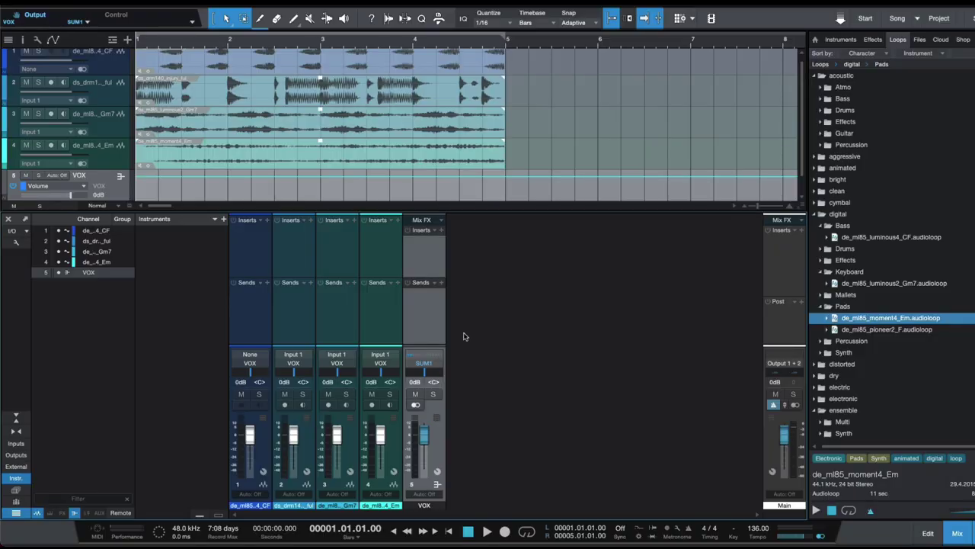
# - Add one stereo audio track with SUM -IN as its input and Main as its output
pyautogui.click(128, 39)
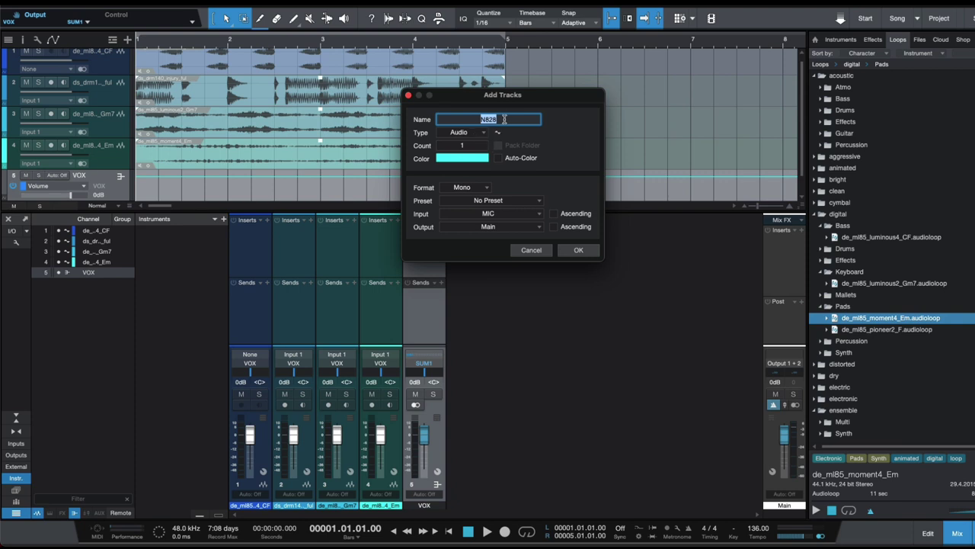
pyautogui.click(474, 135)
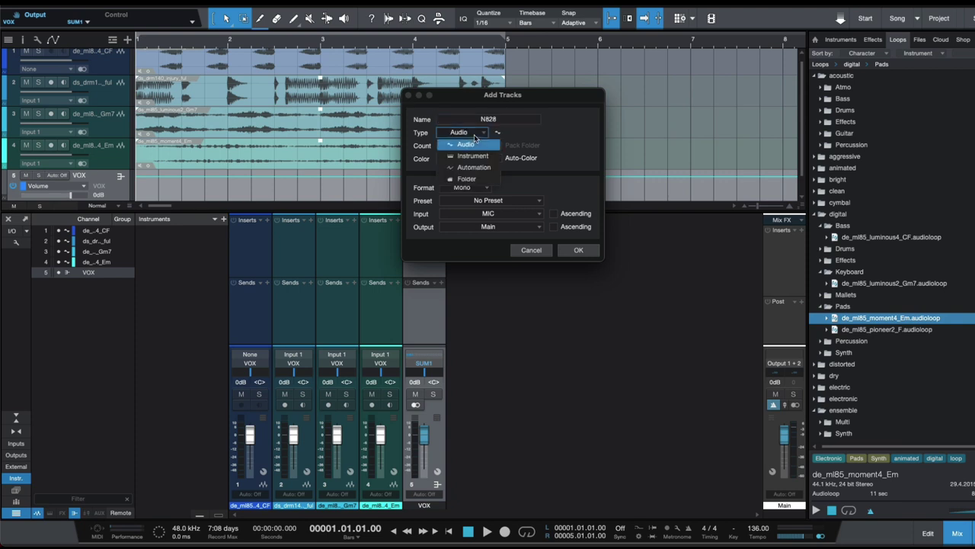
pyautogui.click(573, 144)
pyautogui.click(477, 188)
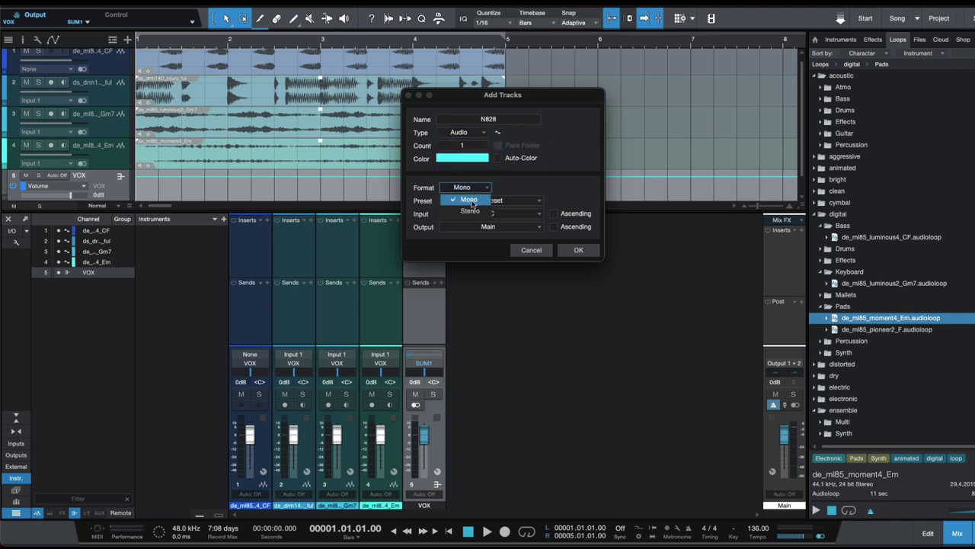
pyautogui.click(470, 210)
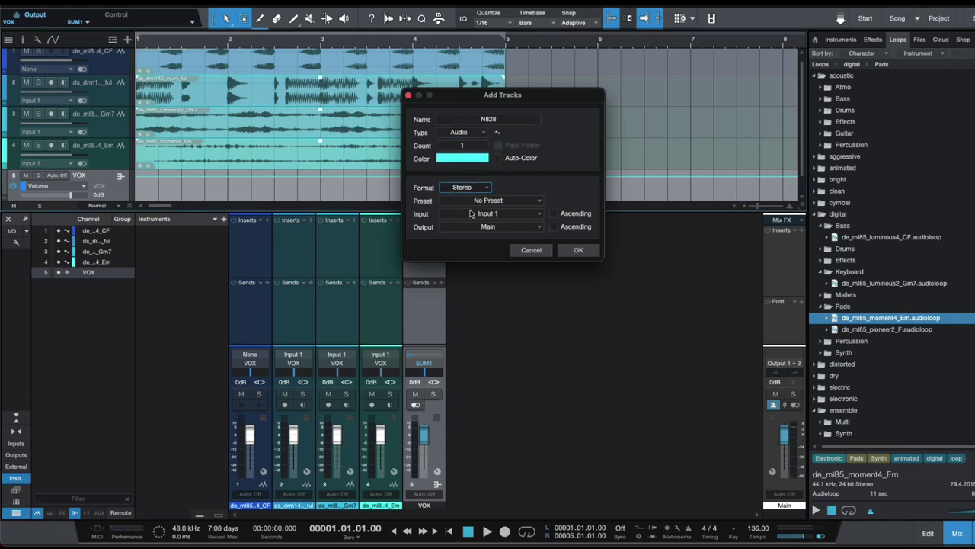
pyautogui.click(502, 216)
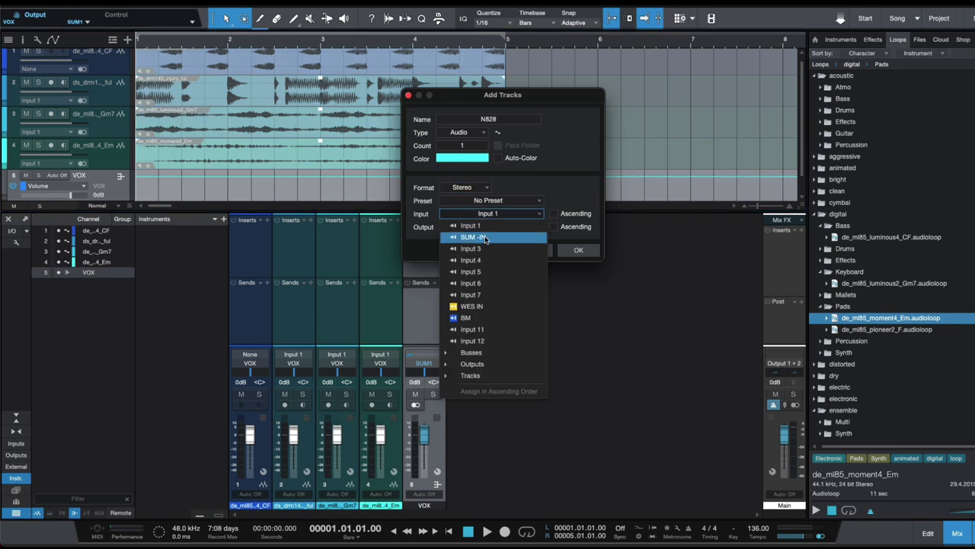
pyautogui.click(484, 238)
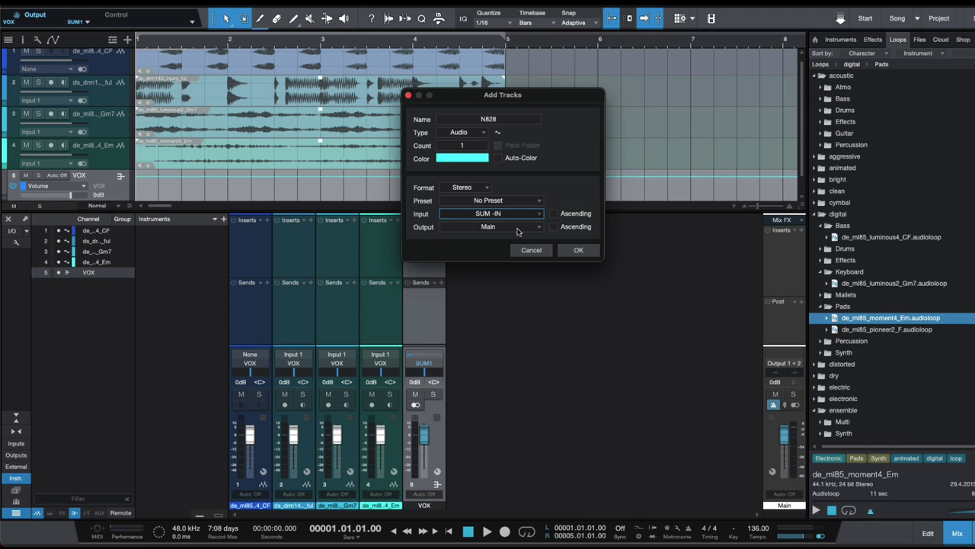
pyautogui.click(581, 251)
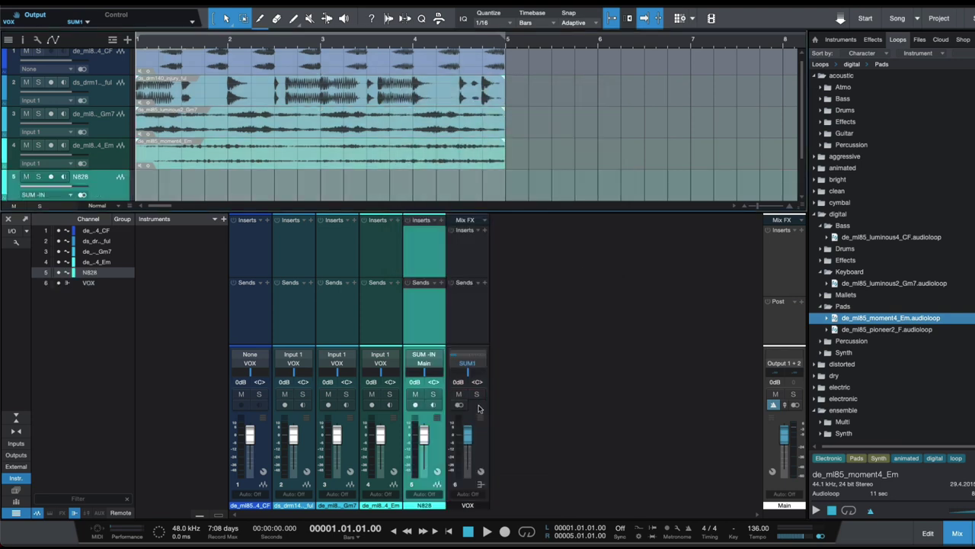
# - Rename the new N828 channel as SUM -IN
pyautogui.doubleClick(424, 504)
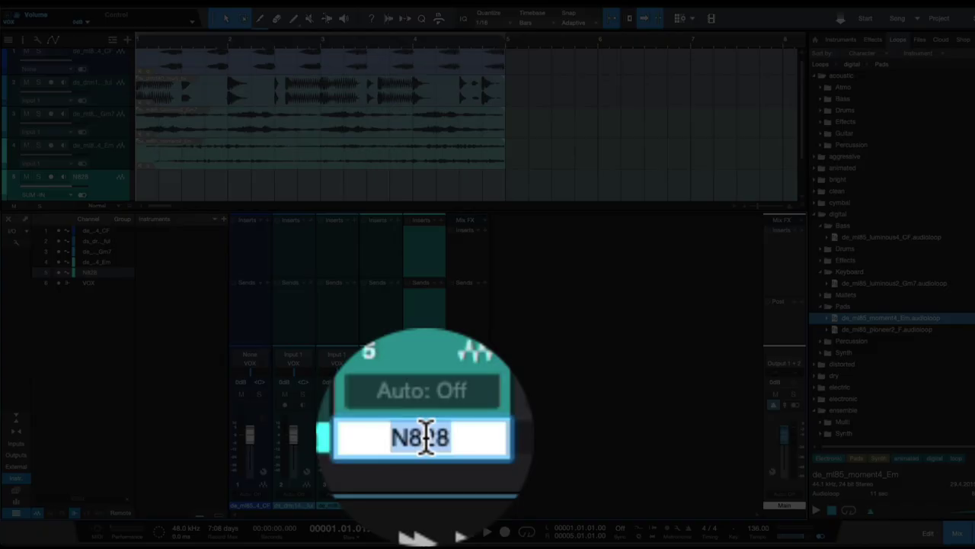
pyautogui.write('SUM')
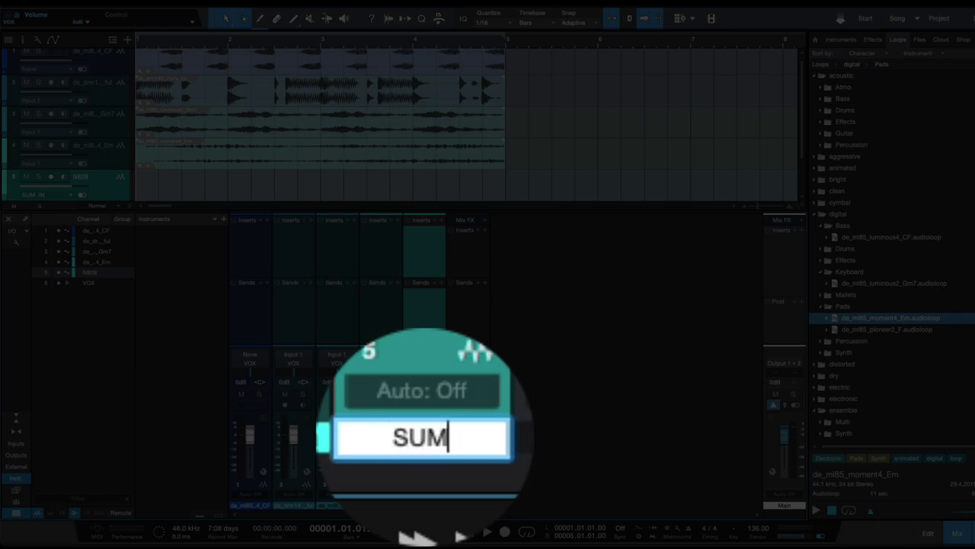
pyautogui.press('Return')
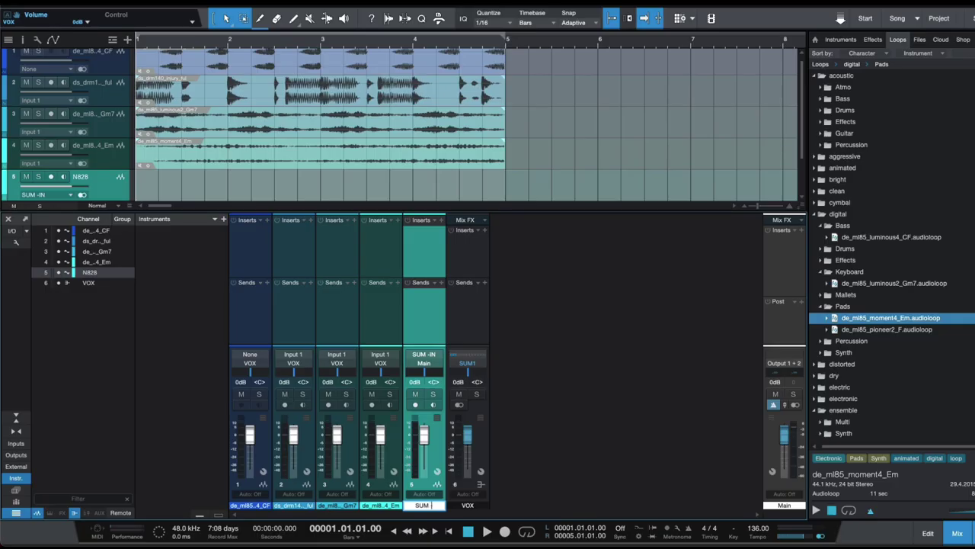
pyautogui.write('-IN')
pyautogui.press('Return')
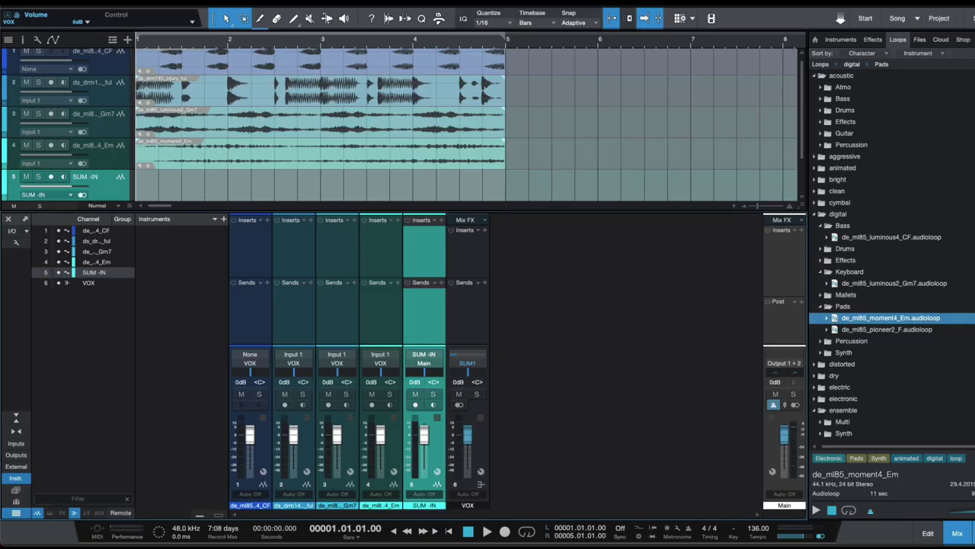
# - Colour the SUM -IN track yellow and arm it for recording with input monitoring
pyautogui.click(436, 508)
pyautogui.click(585, 446)
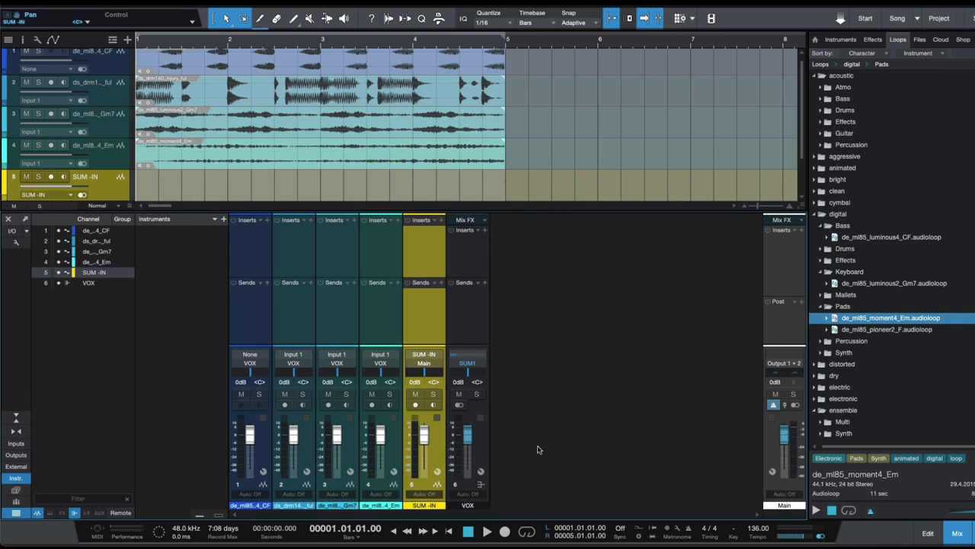
pyautogui.click(481, 444)
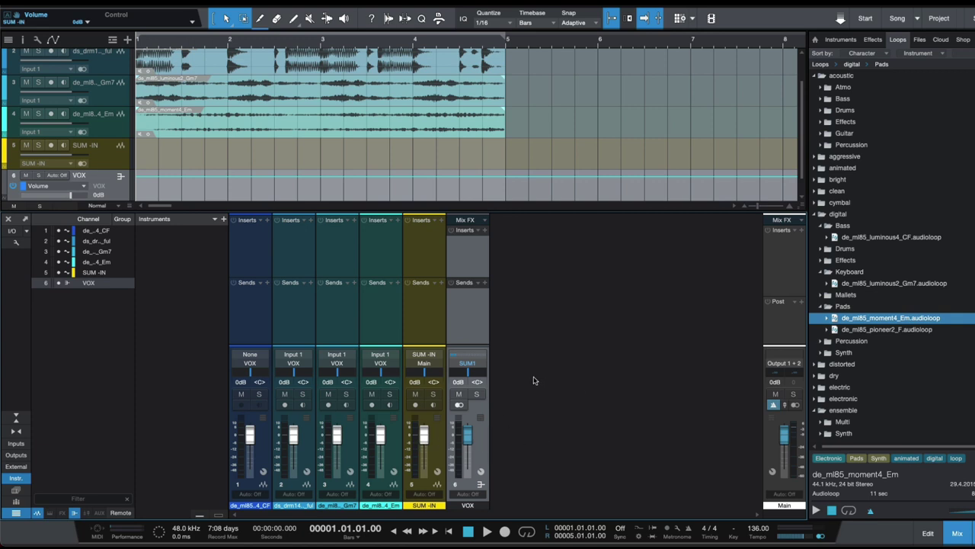
pyautogui.click(415, 404)
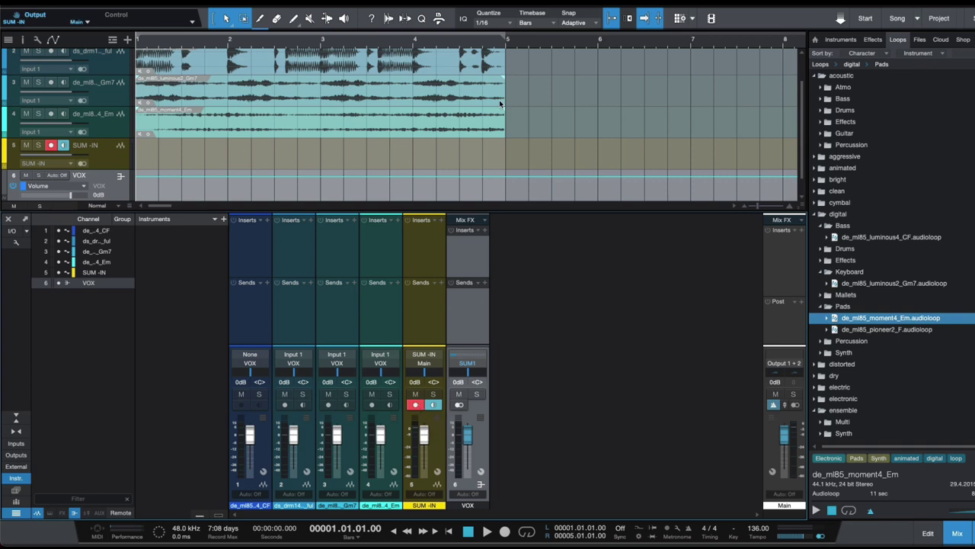
# - Select all four loop clips in the arrangement and lower their clip gain strongly together
pyautogui.scroll(1, 518, 129)
pyautogui.click(534, 154)
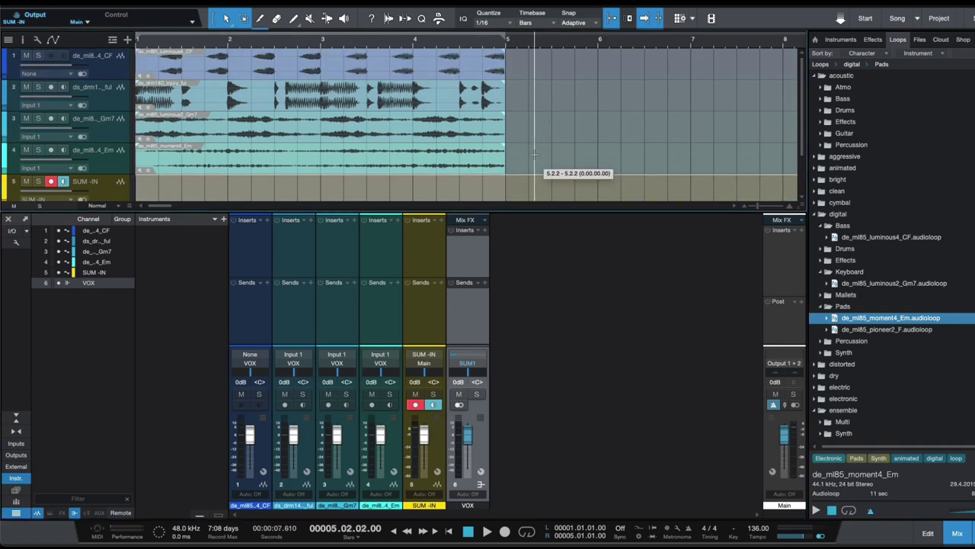
pyautogui.moveTo(534, 154); pyautogui.dragTo(194, 47)
pyautogui.click(547, 156)
pyautogui.click(436, 162)
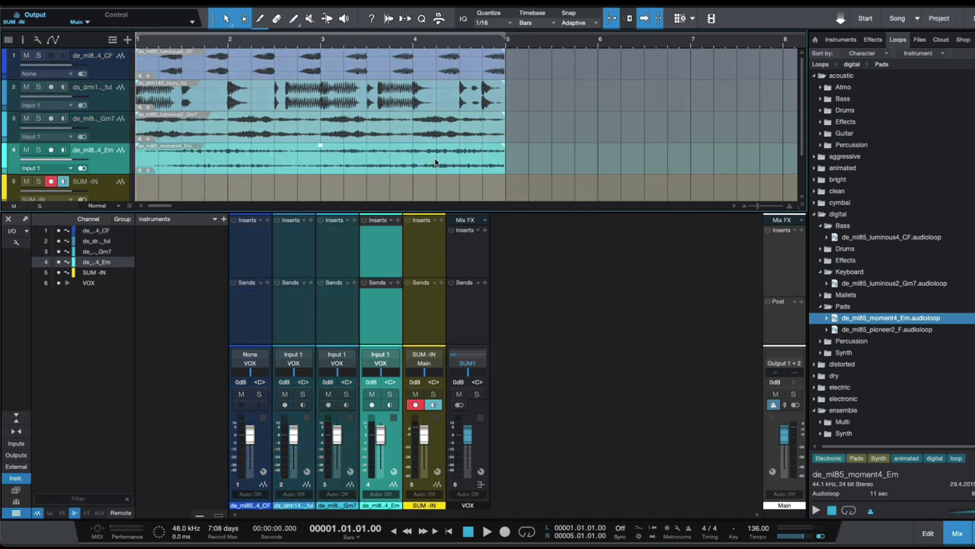
pyautogui.click(423, 134)
pyautogui.click(420, 105)
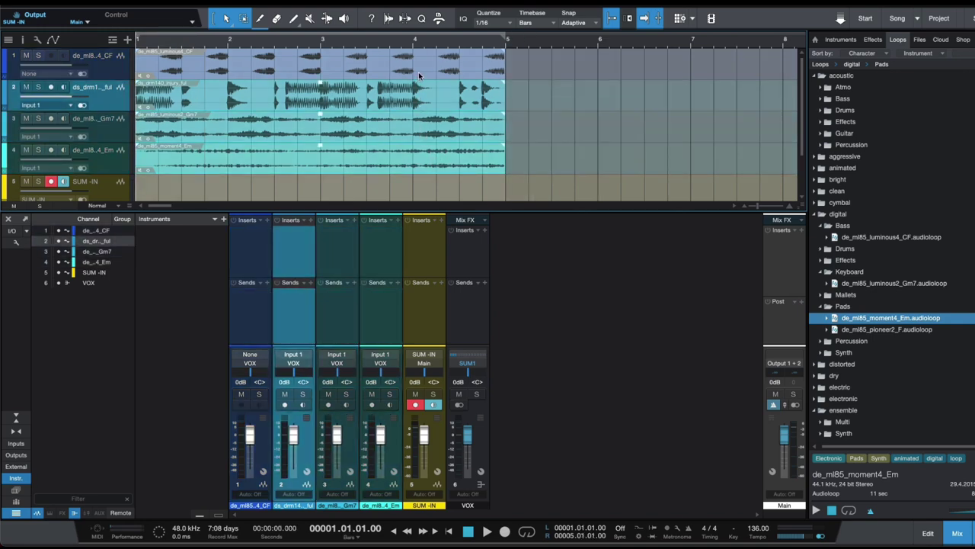
pyautogui.click(418, 71)
pyautogui.hotkey('ctrl', 'a')
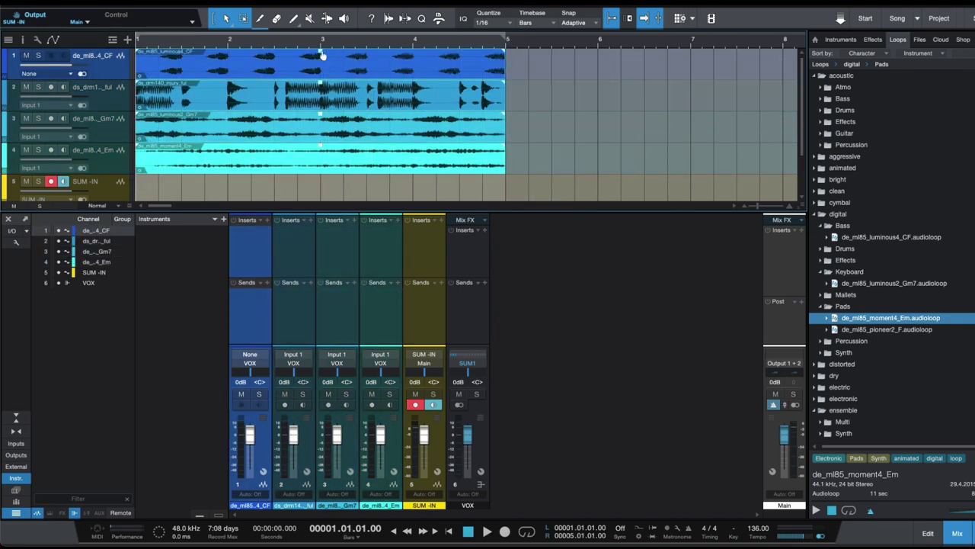
pyautogui.moveTo(320, 51); pyautogui.dragTo(320, 68)
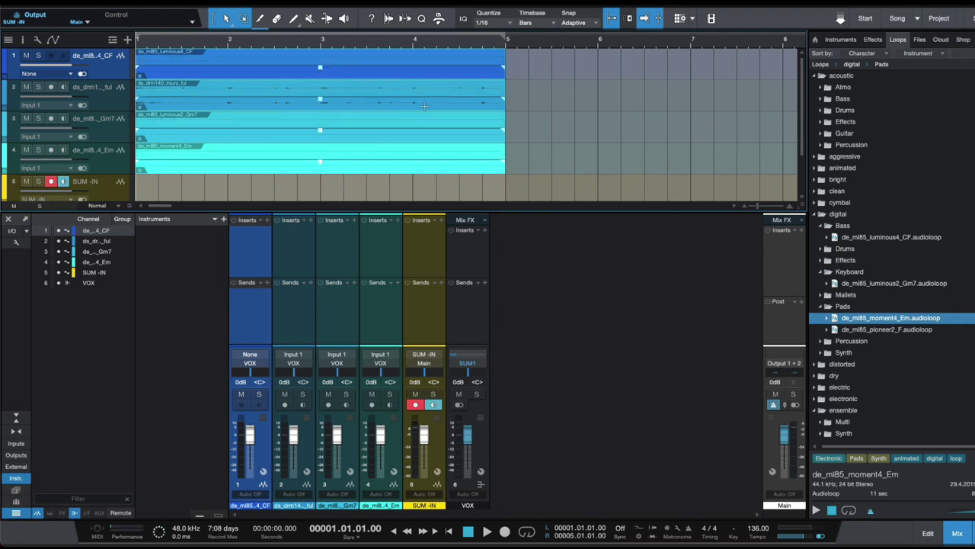
pyautogui.click(612, 161)
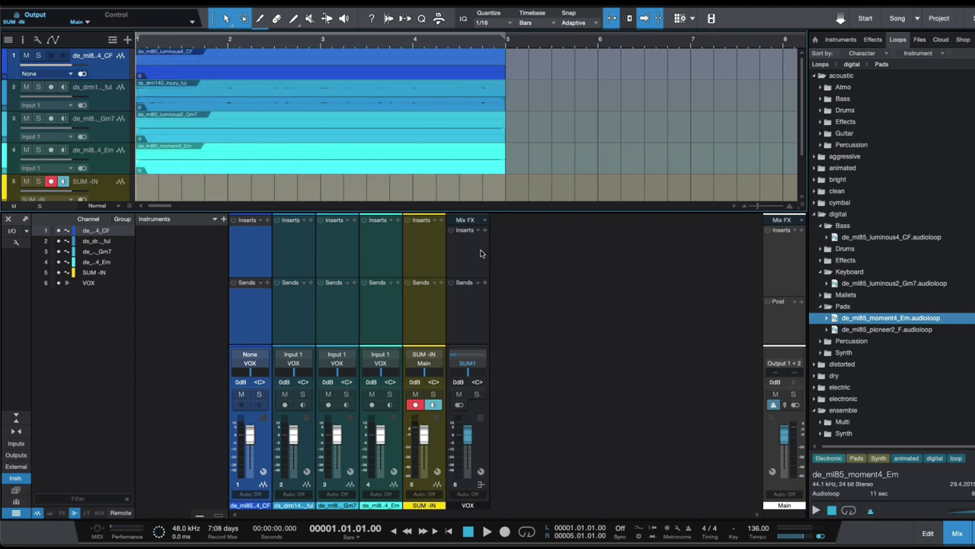
# - Play the song to check the signal from the VOX bus returning on the SUM -IN channel
pyautogui.click(475, 364)
pyautogui.click(431, 367)
pyautogui.press('space')
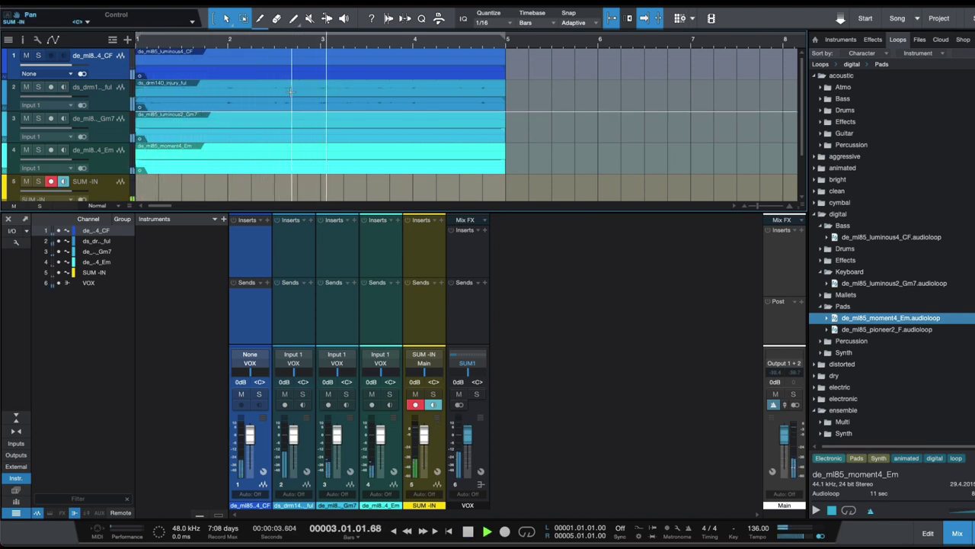
# - Raise the clip gain of all four loop clips partway during playback, and stop the song
pyautogui.click(320, 168)
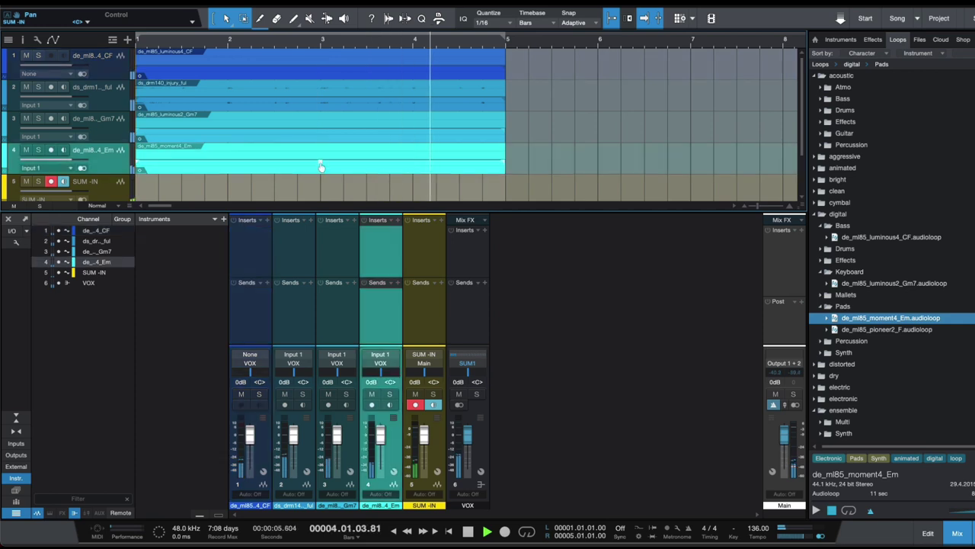
pyautogui.moveTo(320, 168); pyautogui.dragTo(321, 153)
pyautogui.hotkey('ctrl', 'a')
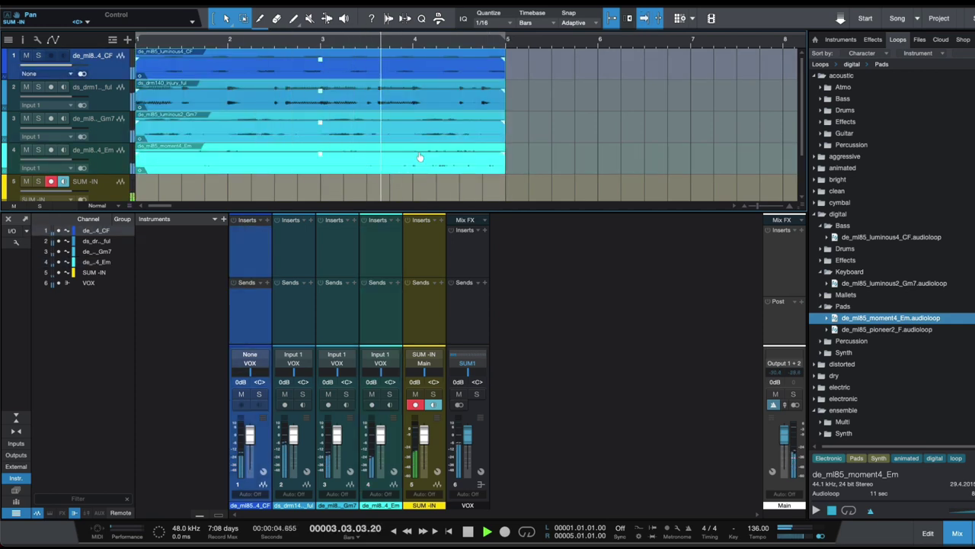
pyautogui.scroll(-3, 358, 175)
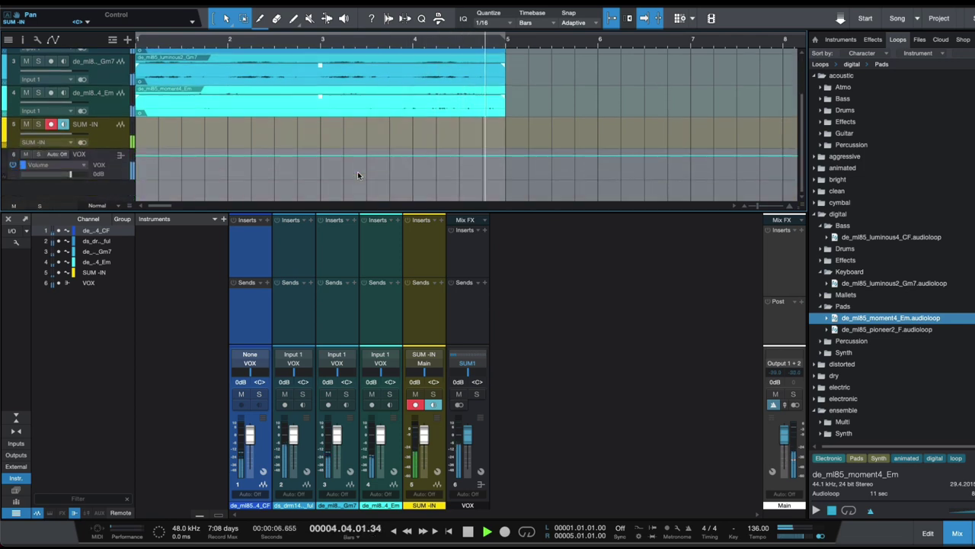
pyautogui.press('space')
# - Record the summed signal onto the SUM -IN track from bar 1 until just past the end of the loops
pyautogui.click(97, 144)
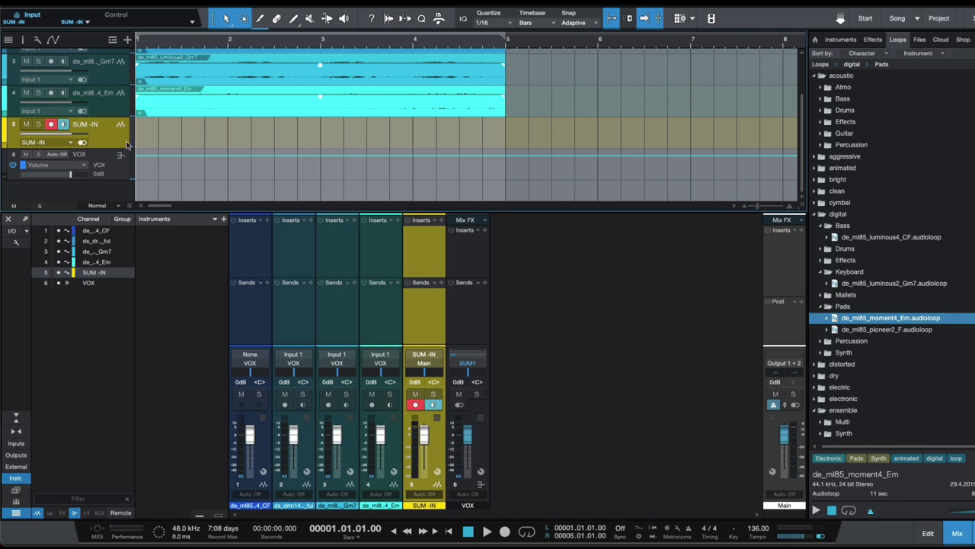
pyautogui.press('KP_Multiply')
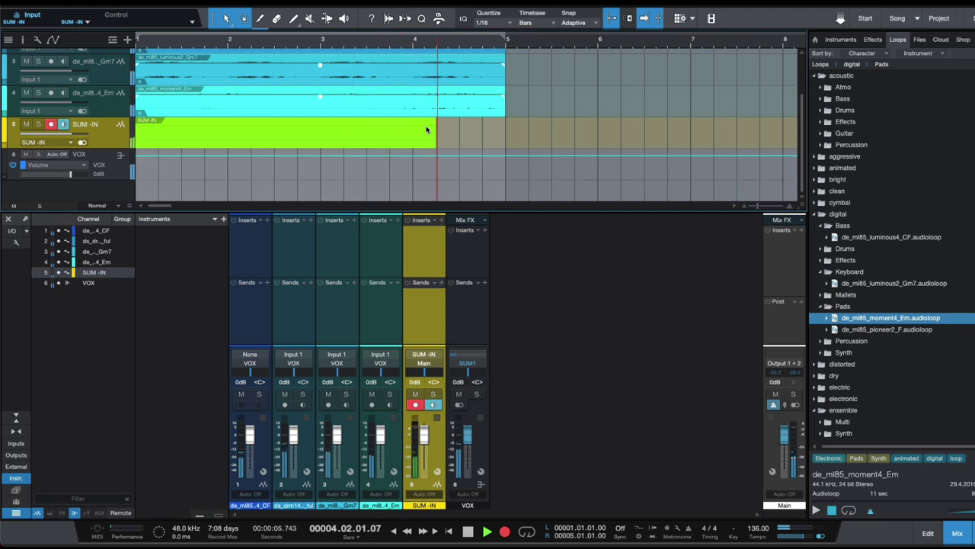
pyautogui.press('space')
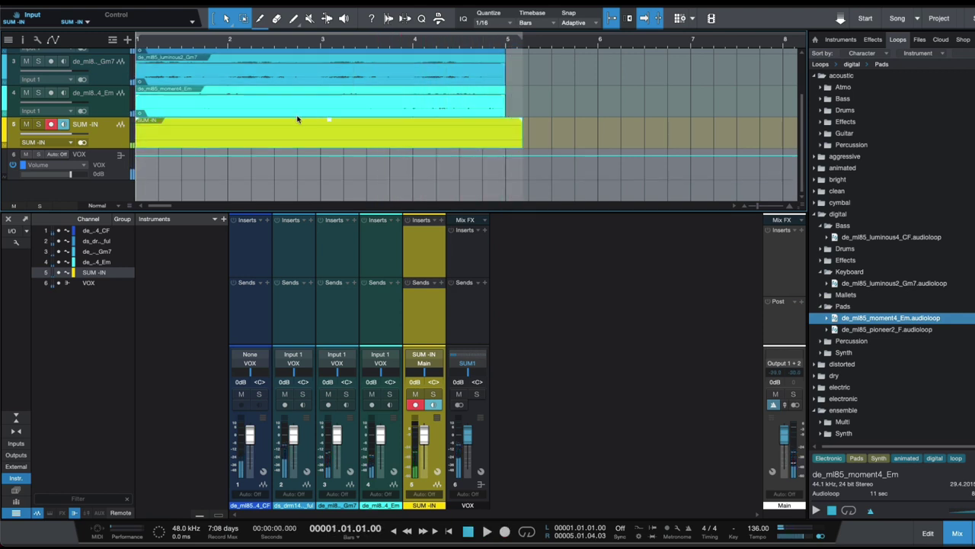
# - Raise the clip gain of the recorded SUM -IN clip and trim its end to bar 5
pyautogui.moveTo(327, 120)
pyautogui.mouseDown()
pyautogui.moveTo(330, 96)
pyautogui.moveTo(332, 109)
pyautogui.mouseUp()
pyautogui.moveTo(523, 145); pyautogui.dragTo(506, 145)
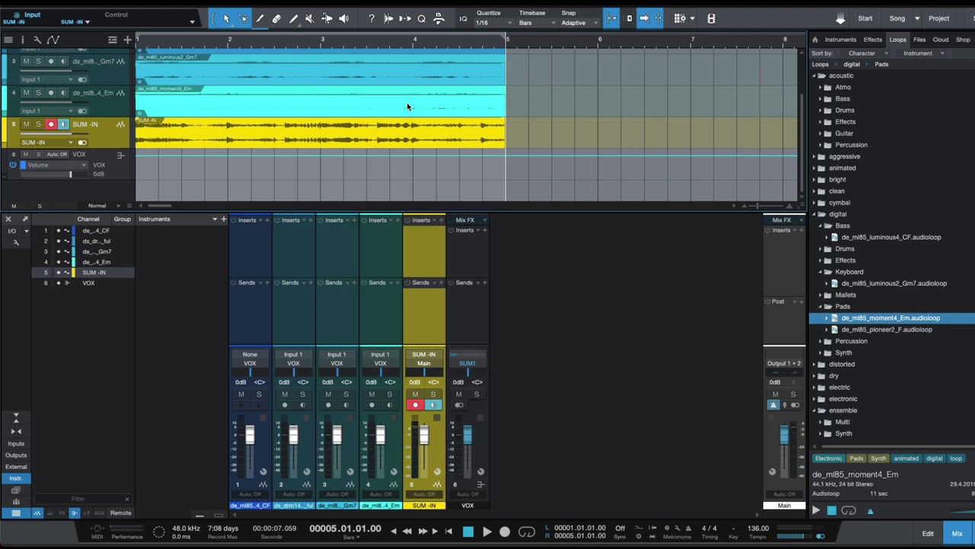
# - Pan the first loop channel fully left and the third loop channel fully right
pyautogui.scroll(3, 408, 118)
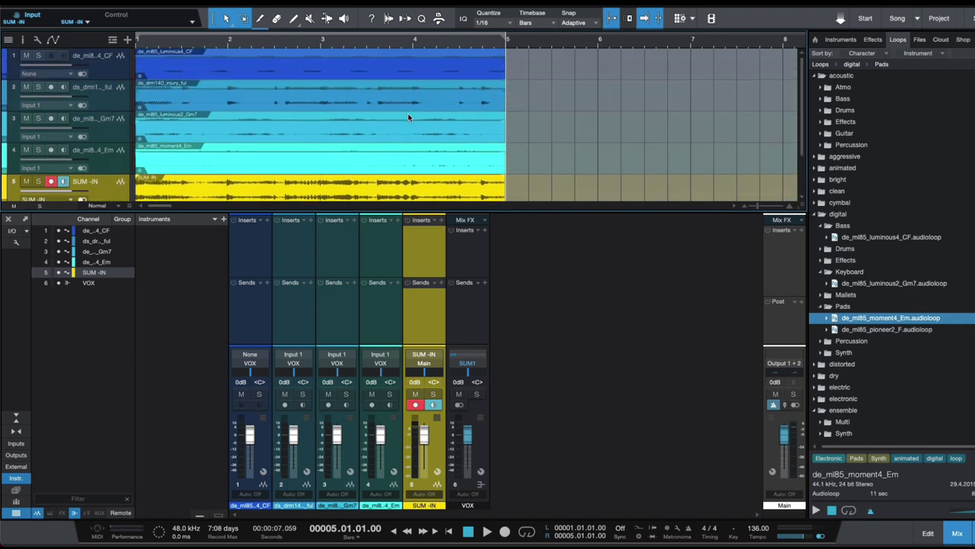
pyautogui.scroll(-2, 407, 114)
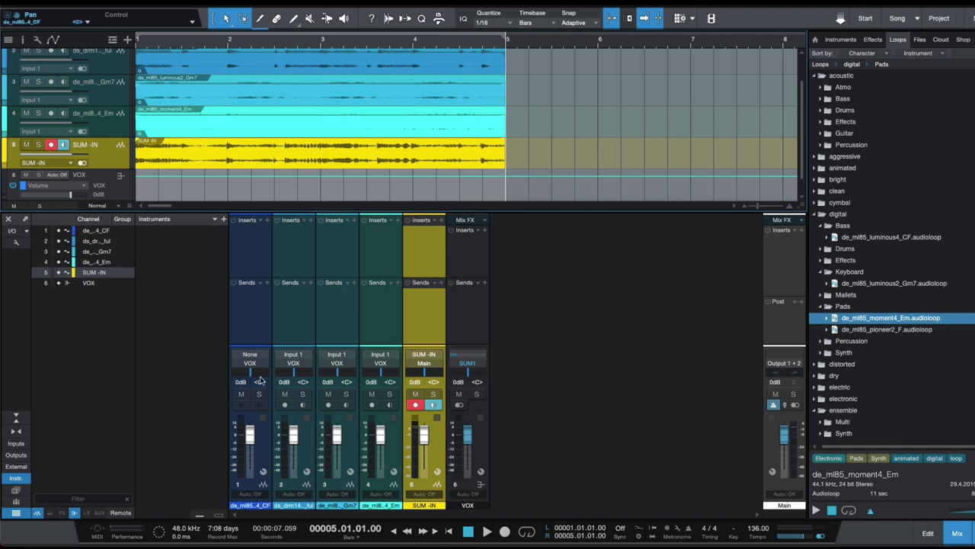
pyautogui.moveTo(247, 375); pyautogui.dragTo(227, 381)
pyautogui.moveTo(349, 378); pyautogui.dragTo(381, 377)
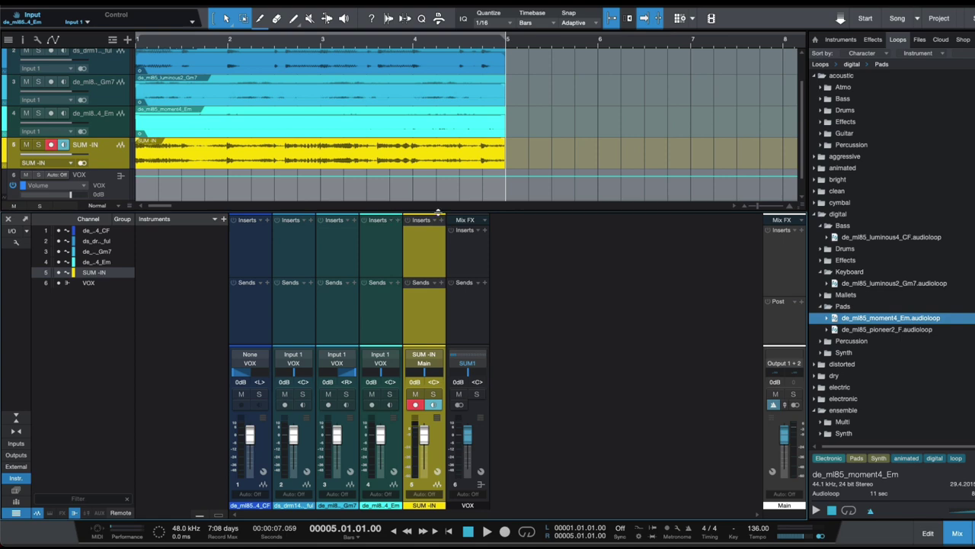
# - Switch to the Orion Studio control panel, raise the linked SUM3 and SUM4 preamp gain to 18 dB, and return it to 0 dB
pyautogui.moveTo(686, 542)
pyautogui.click(947, 529)
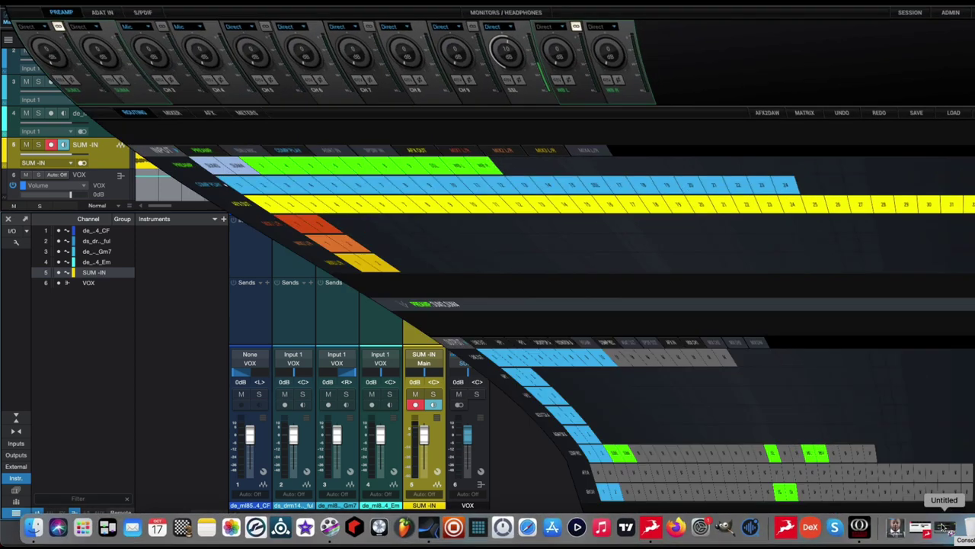
pyautogui.moveTo(29, 77); pyautogui.dragTo(23, 24)
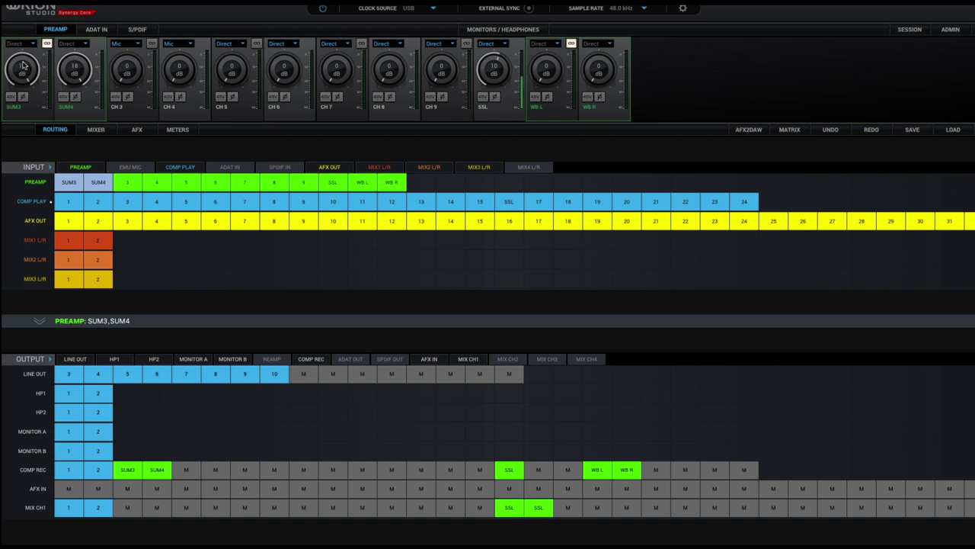
pyautogui.moveTo(26, 69); pyautogui.dragTo(21, 119)
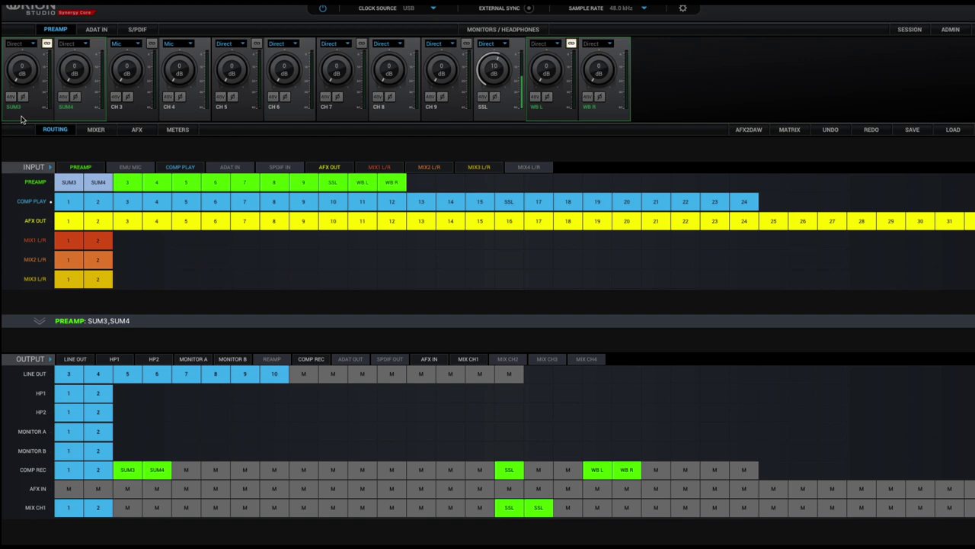
pyautogui.click(909, 14)
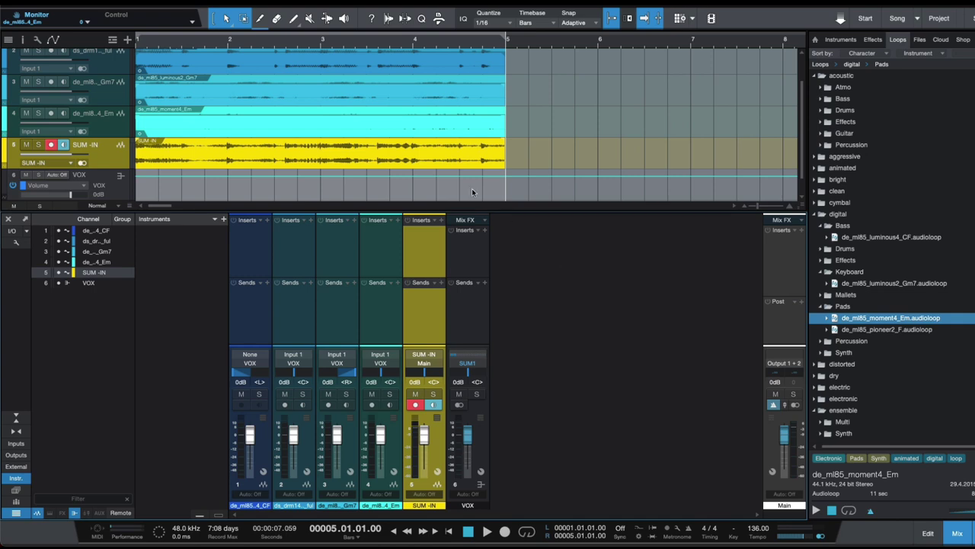
# - Raise the clip gain of the four loop clips together
pyautogui.moveTo(585, 122); pyautogui.dragTo(320, 48)
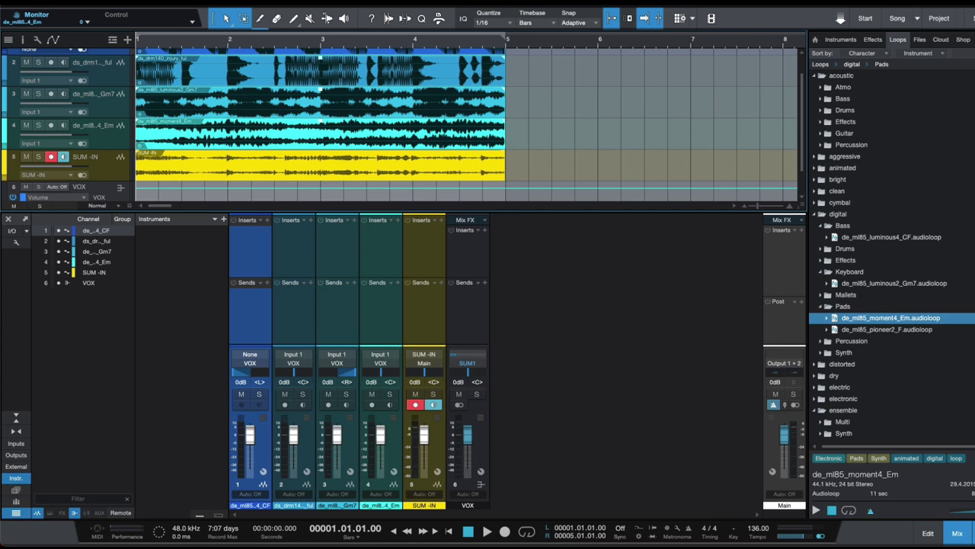
# - Search the effects for SSL and insert SSL Native Bus Compressor v6 on the VOX bus, closing its window
pyautogui.click(873, 39)
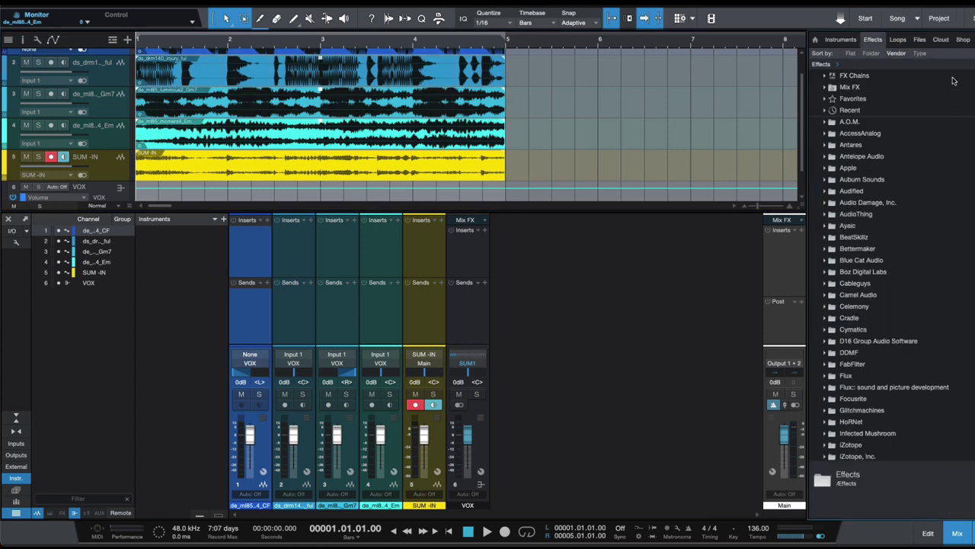
pyautogui.hotkey('ctrl', 'f')
pyautogui.write('SLL')
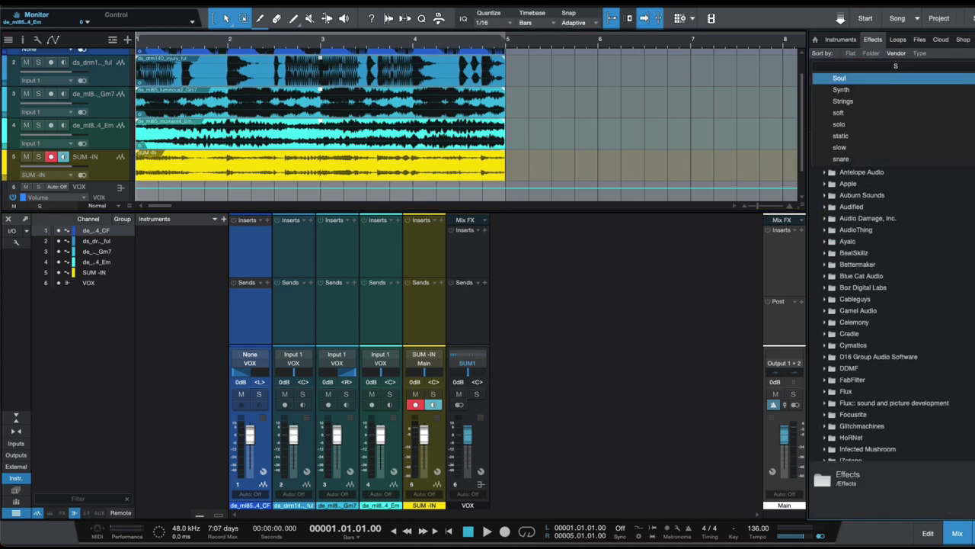
pyautogui.press('BackSpace')
pyautogui.press('BackSpace')
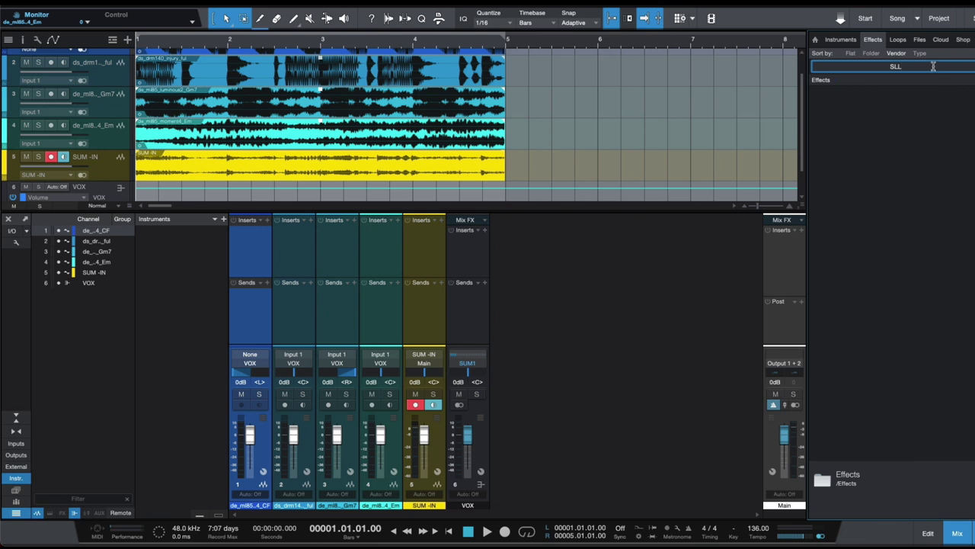
pyautogui.write('SL')
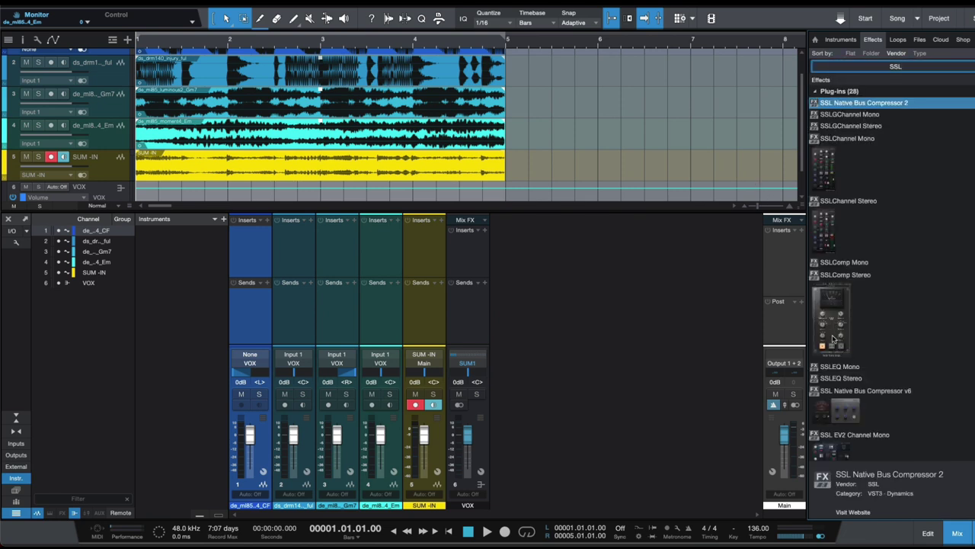
pyautogui.moveTo(843, 412); pyautogui.dragTo(515, 257)
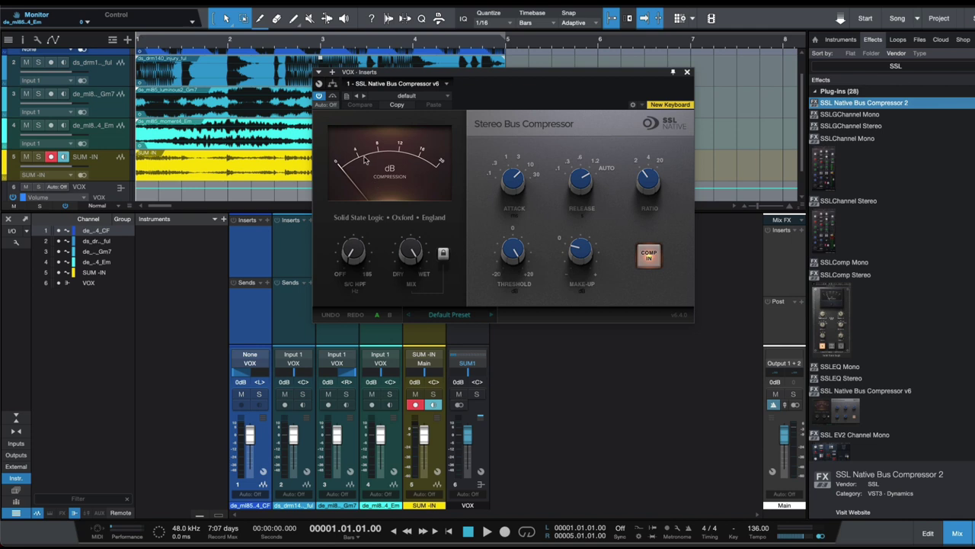
pyautogui.click(673, 72)
pyautogui.click(687, 72)
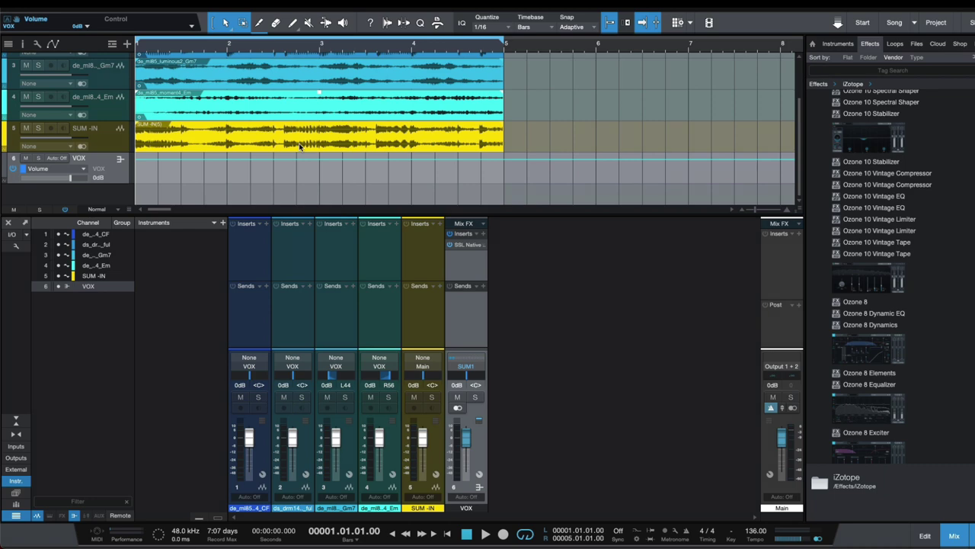
pyautogui.scroll(2, 237, 132)
pyautogui.click(94, 80)
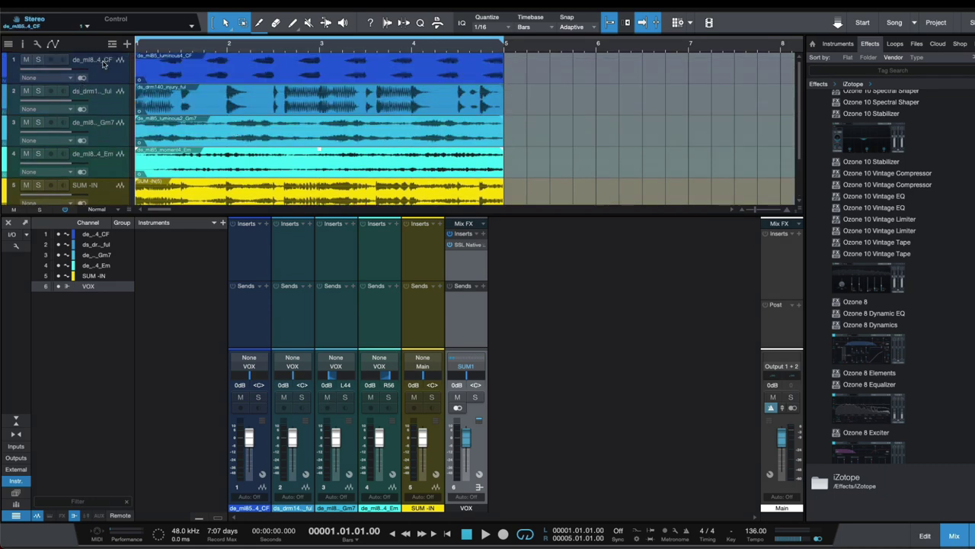
pyautogui.click(114, 109)
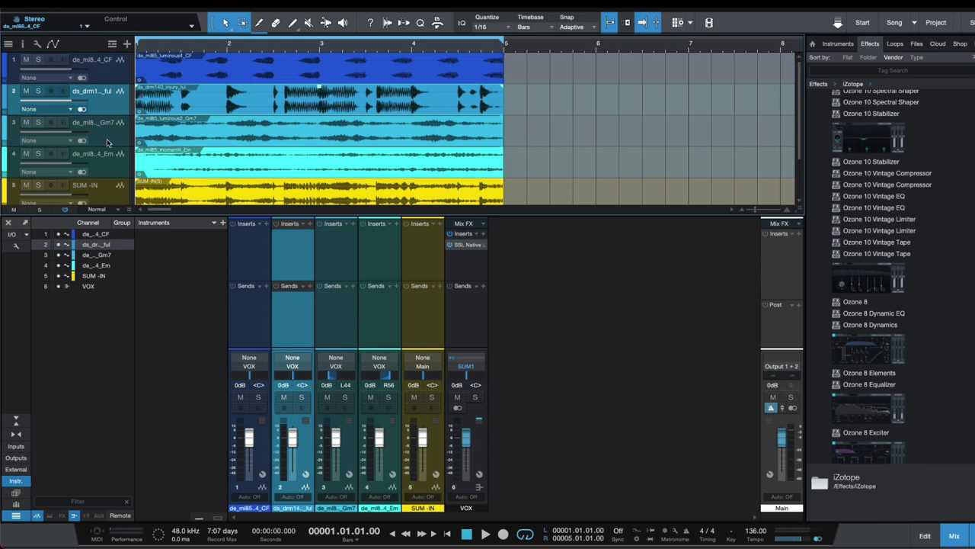
pyautogui.click(115, 70)
pyautogui.click(113, 101)
pyautogui.click(116, 135)
pyautogui.click(113, 163)
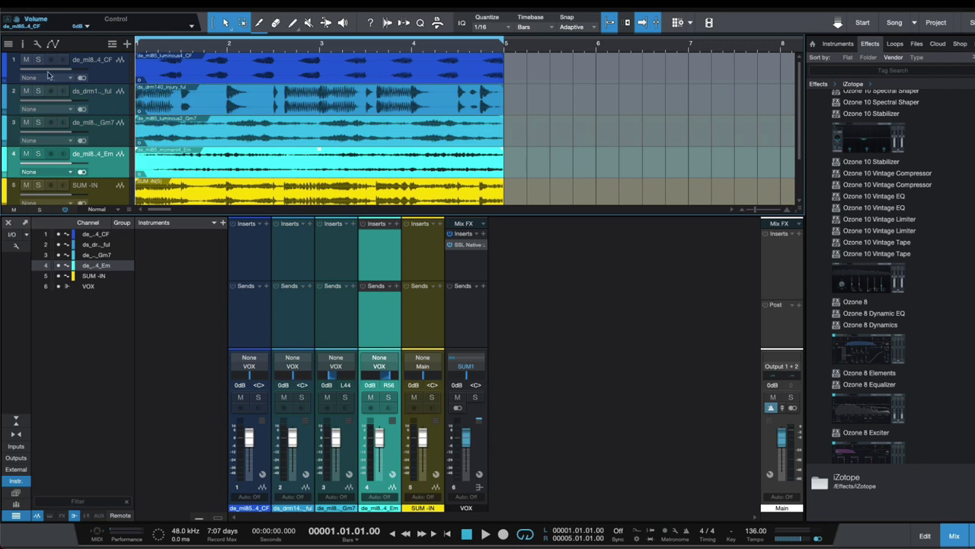
# - Recolour the first loop track light green, the second pink and the fourth purple
pyautogui.click(6, 69)
pyautogui.click(5, 71)
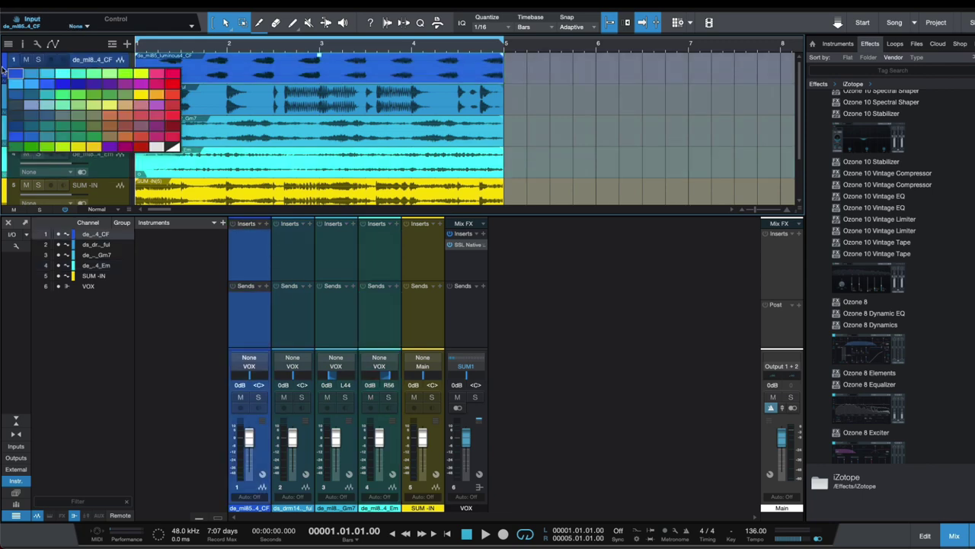
pyautogui.click(110, 80)
pyautogui.click(117, 94)
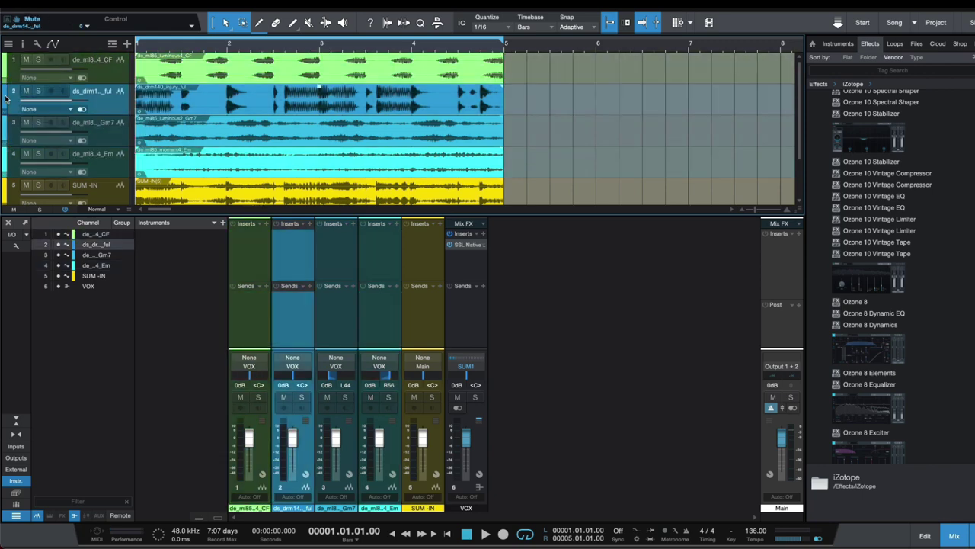
pyautogui.click(6, 100)
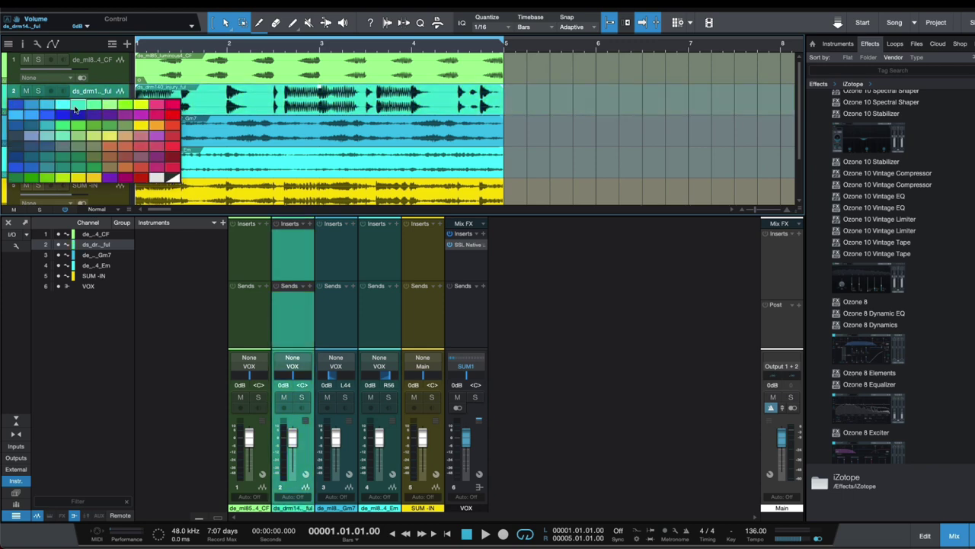
pyautogui.click(156, 106)
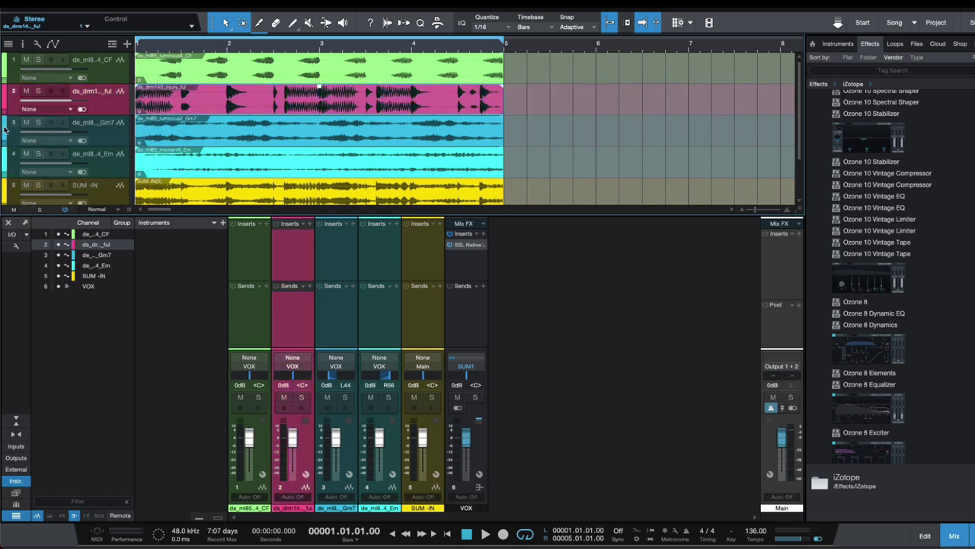
pyautogui.click(6, 162)
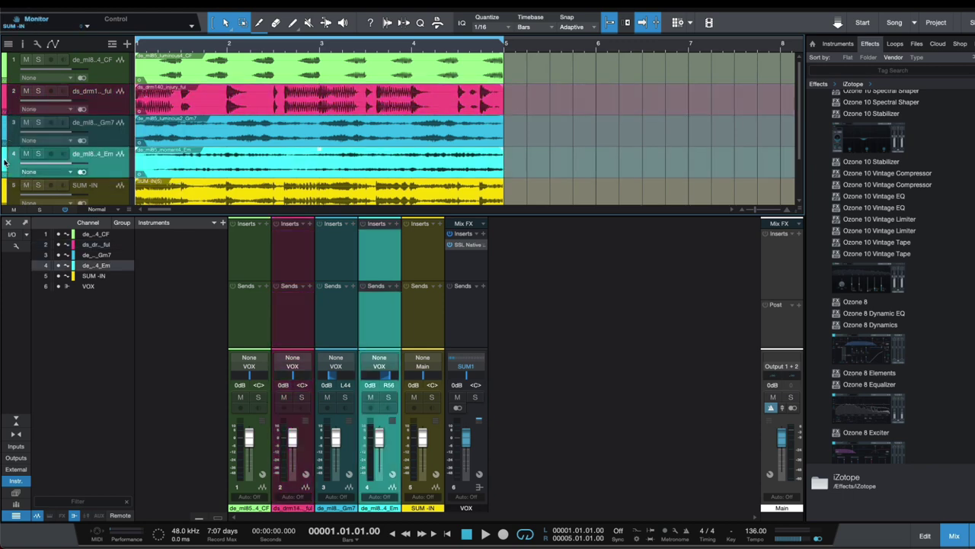
pyautogui.click(6, 163)
pyautogui.click(109, 244)
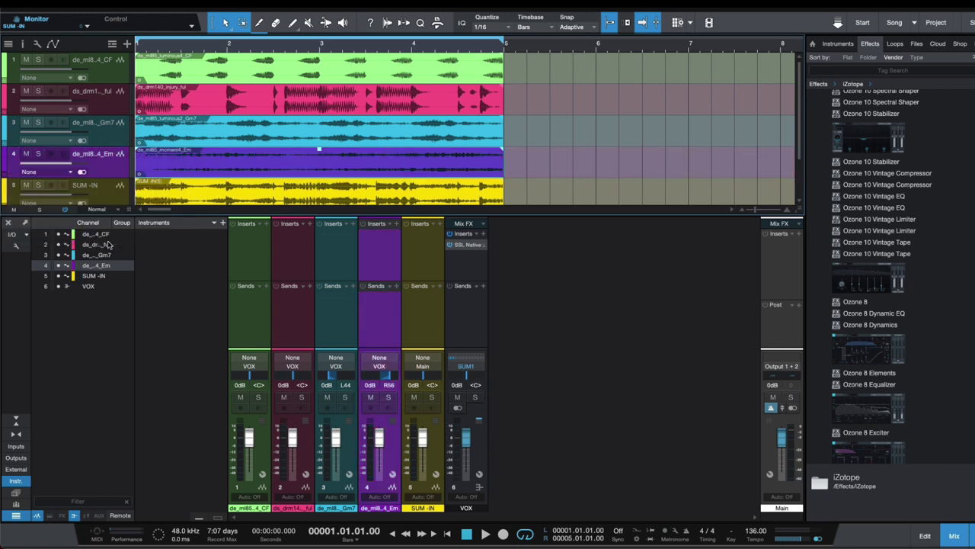
# - Solo the first loop track, route its output to Main instead of VOX, and play it briefly
pyautogui.click(108, 72)
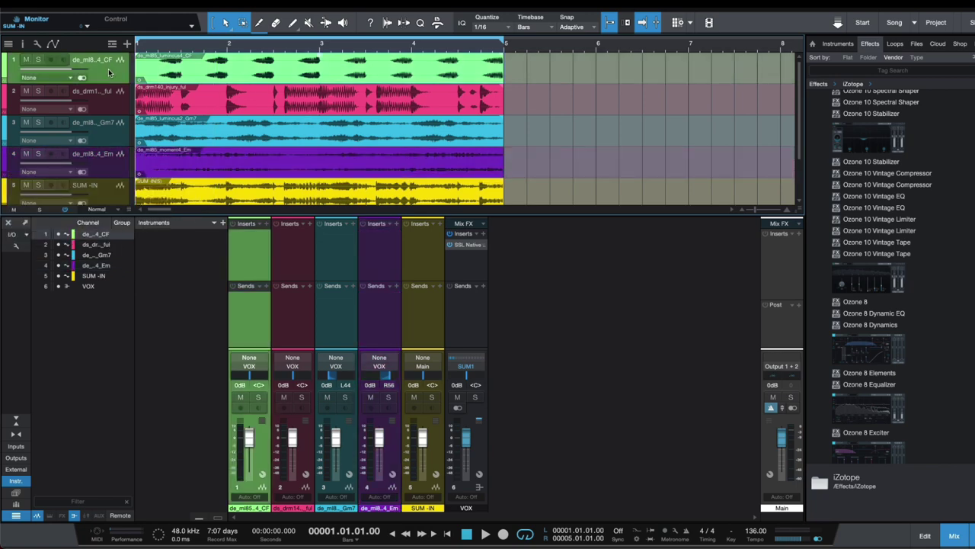
pyautogui.click(39, 59)
pyautogui.press('space')
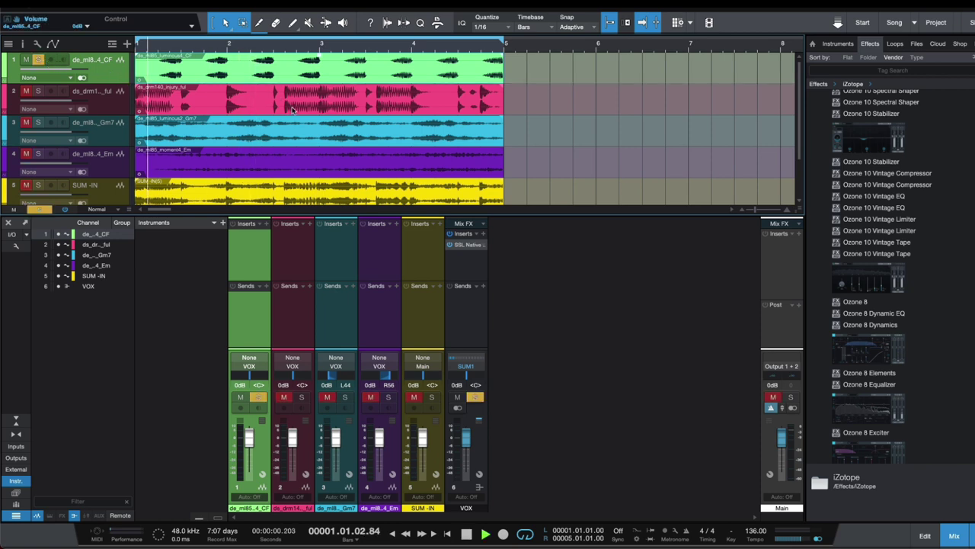
pyautogui.press('space')
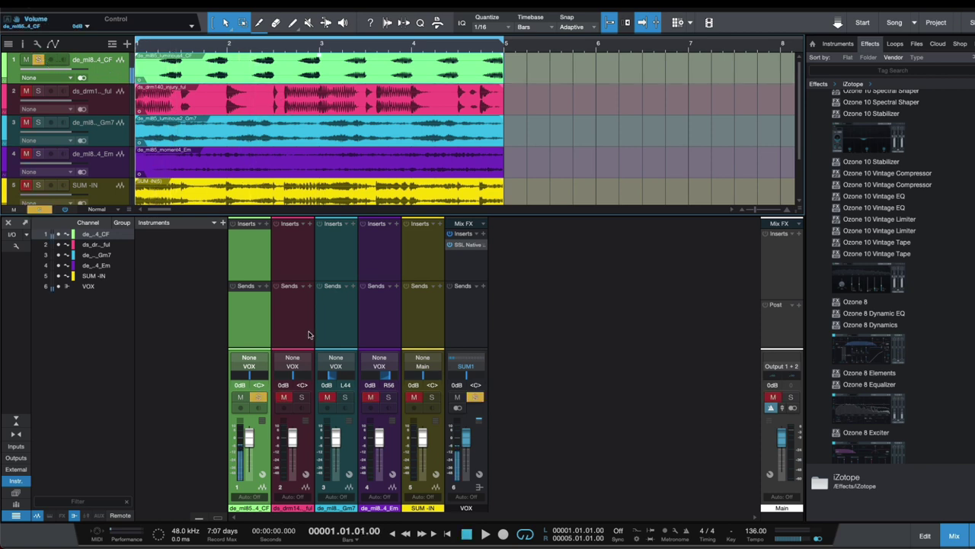
pyautogui.click(252, 369)
pyautogui.click(259, 377)
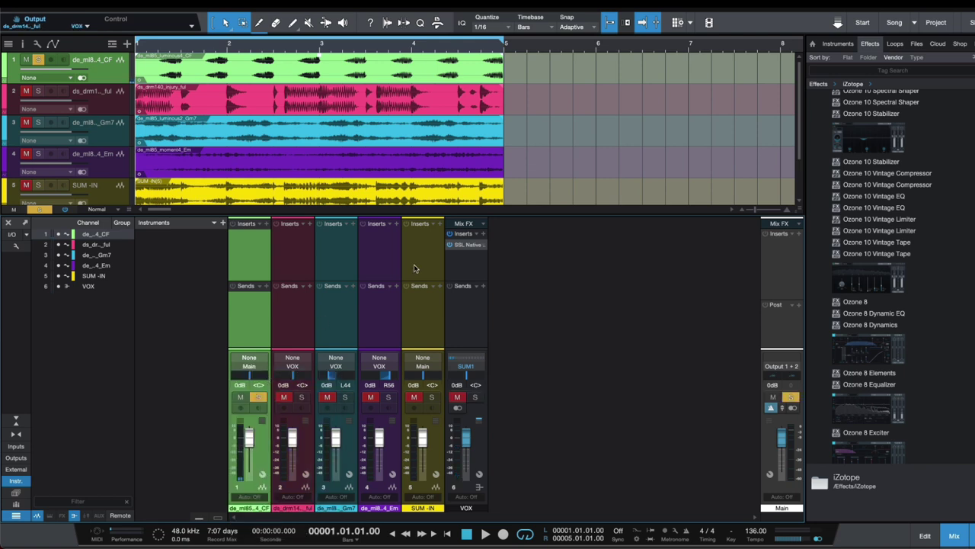
pyautogui.press('space')
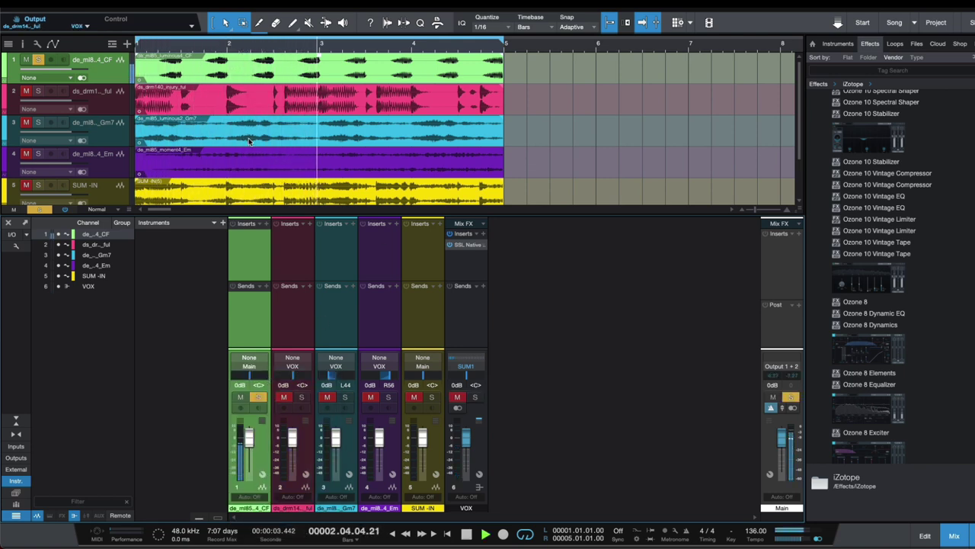
pyautogui.press('space')
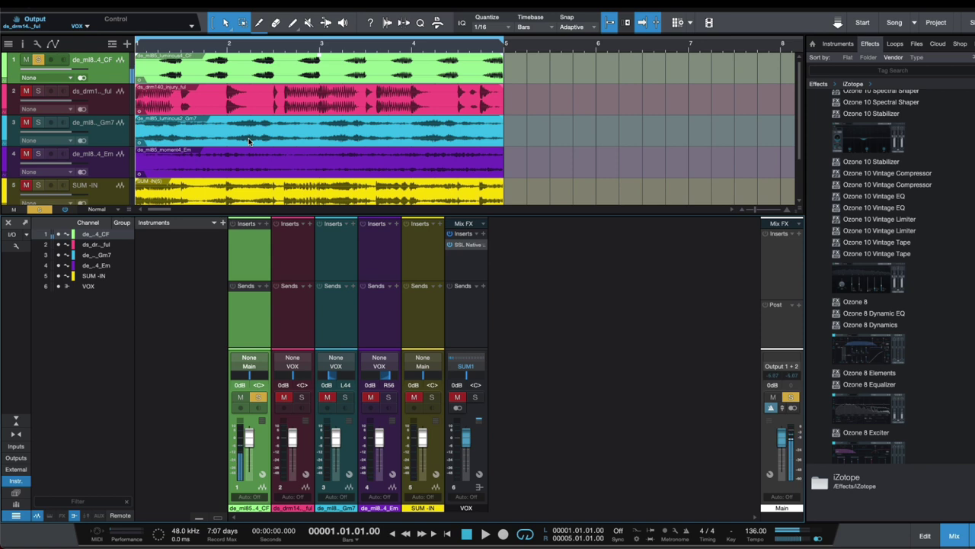
# - Rename the first track Bass
pyautogui.doubleClick(94, 61)
pyautogui.write('B')
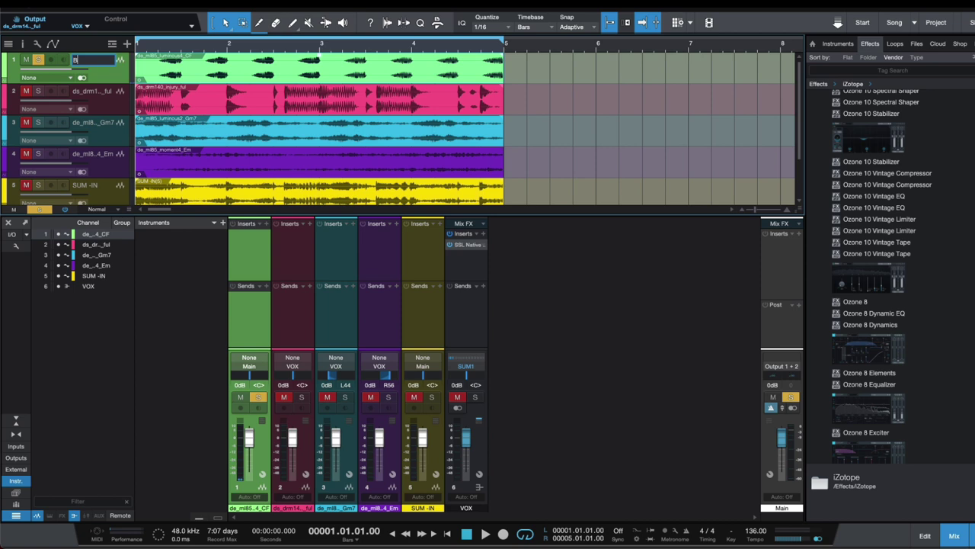
pyautogui.write('Ass')
pyautogui.press('Return')
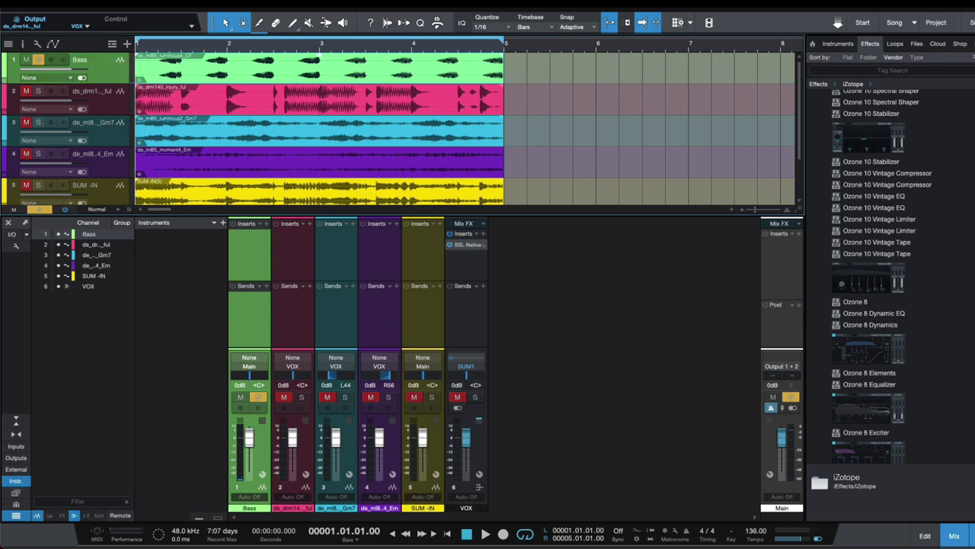
# - Solo the second track and route the outputs of the second to fourth loop channels together to Main
pyautogui.click(37, 90)
pyautogui.click(311, 451)
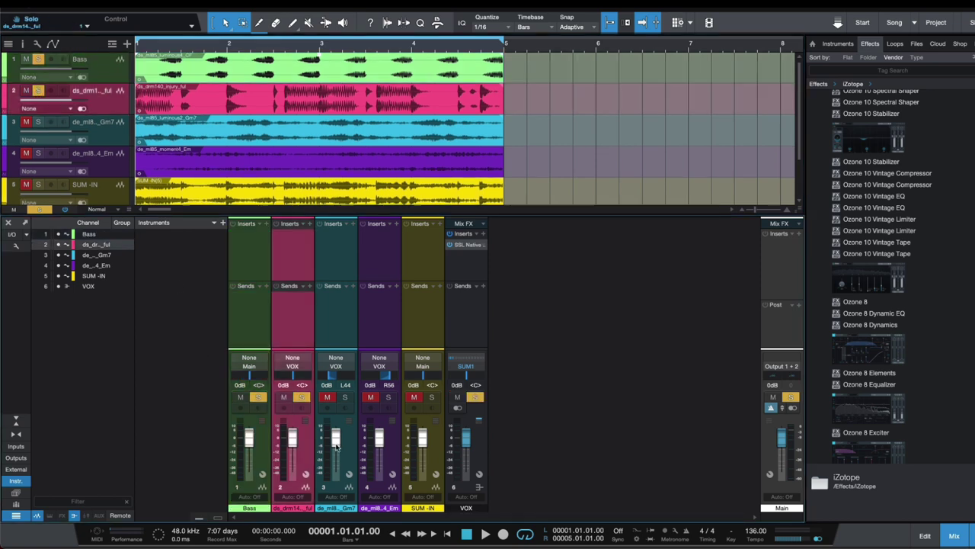
pyautogui.keyDown('shift'); pyautogui.click(396, 444); pyautogui.keyUp('shift')
pyautogui.click(293, 366)
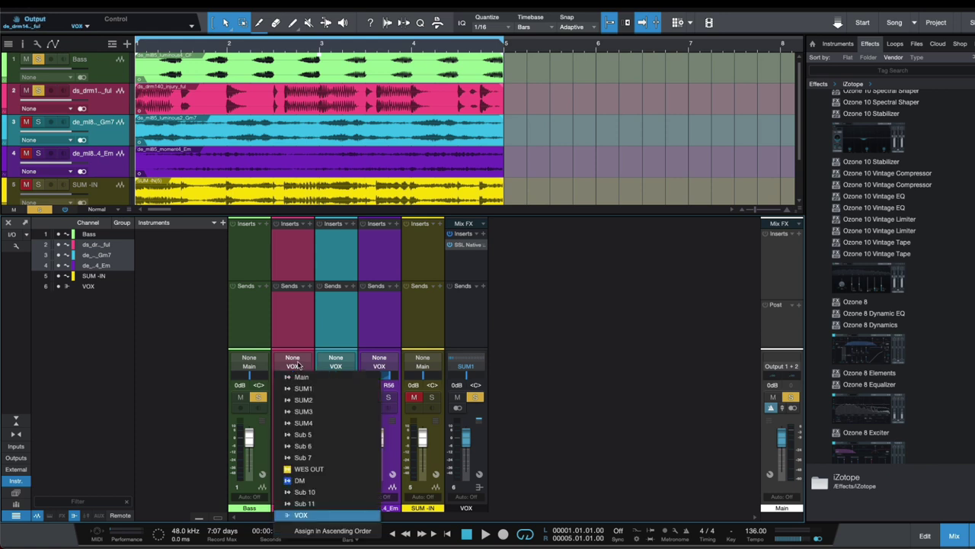
pyautogui.click(301, 376)
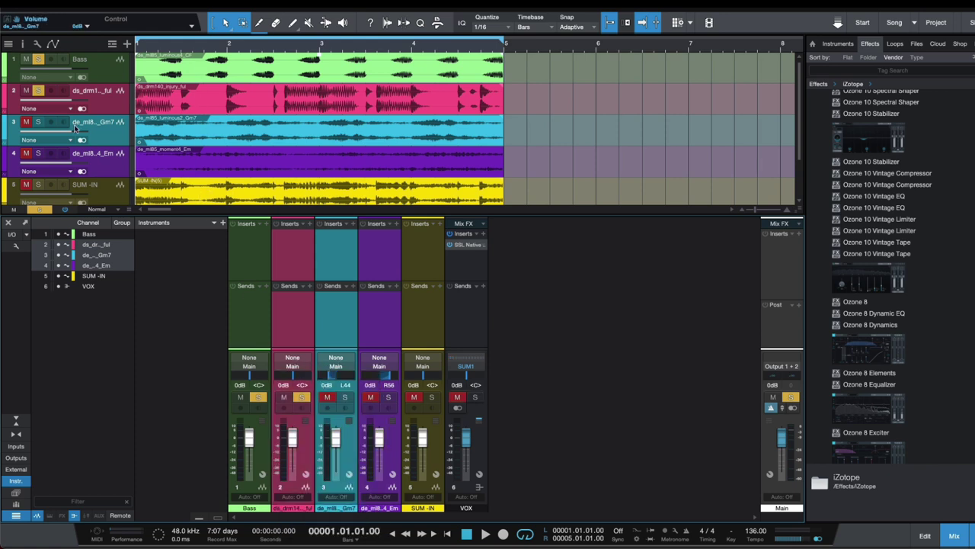
# - Audition the second track with the Bass solo switched off, and rename it DRUMS
pyautogui.click(38, 59)
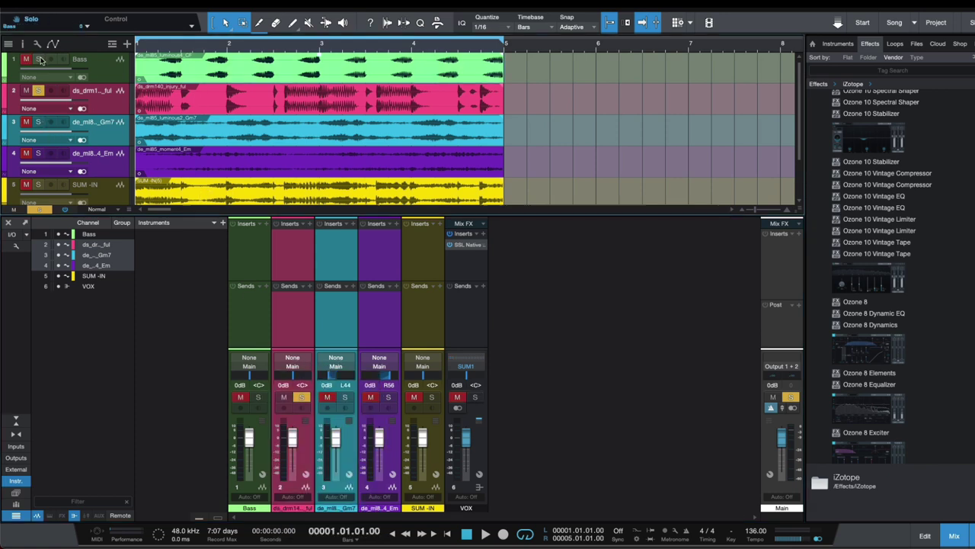
pyautogui.press('space')
pyautogui.press('space')
pyautogui.doubleClick(88, 90)
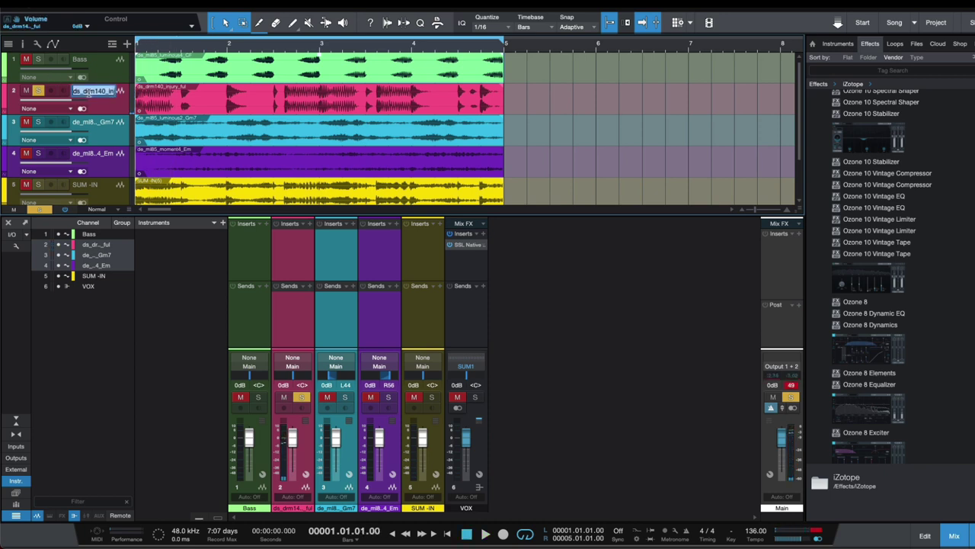
pyautogui.write('DRUMS')
pyautogui.press('Return')
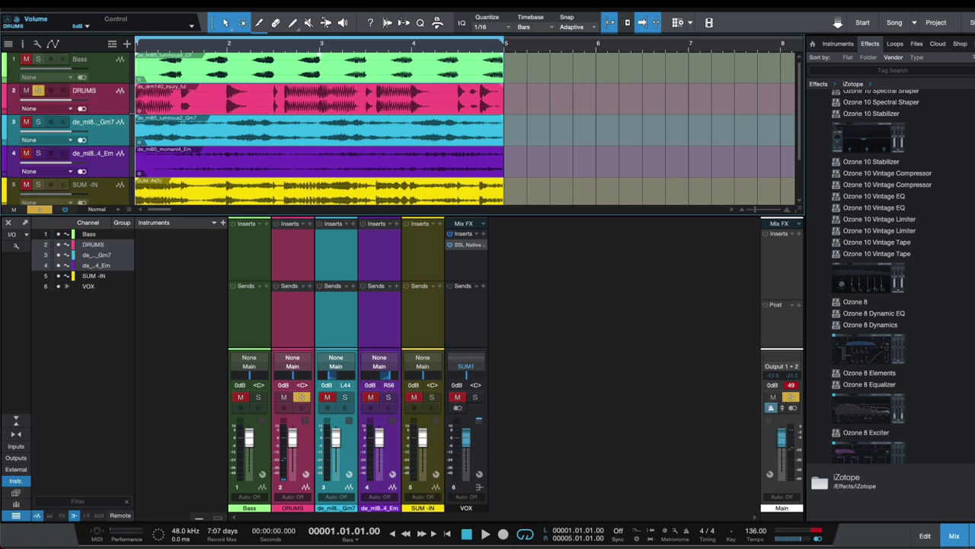
# - Solo only the third track, with solo switched off on DRUMS and the fourth track, and play it briefly
pyautogui.moveTo(38, 122); pyautogui.dragTo(39, 153)
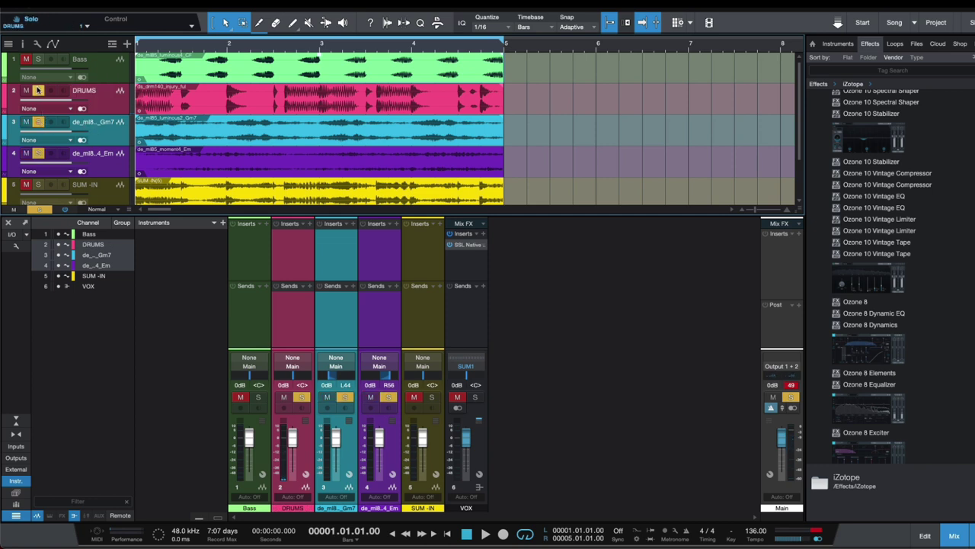
pyautogui.click(38, 122)
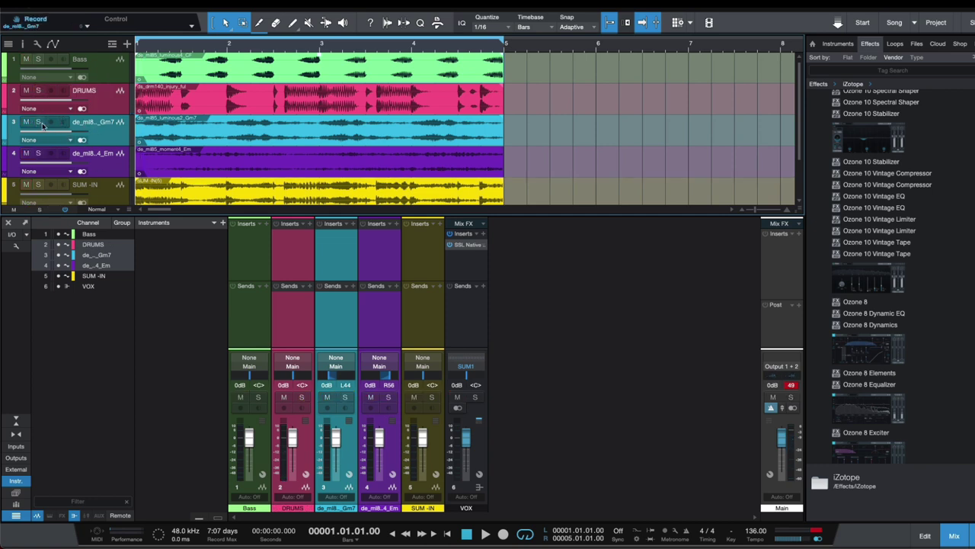
pyautogui.click(39, 123)
pyautogui.click(106, 132)
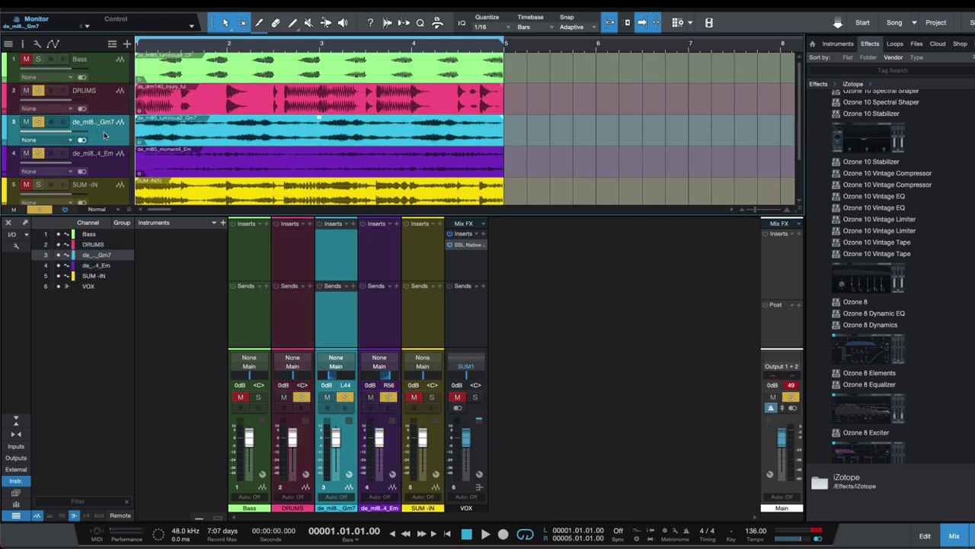
pyautogui.keyDown('shift'); pyautogui.click(101, 104); pyautogui.keyUp('shift')
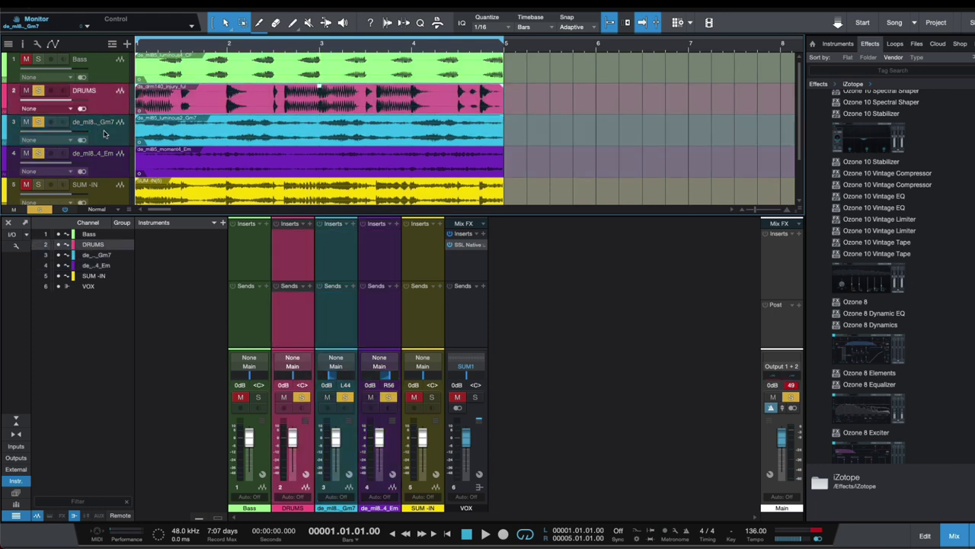
pyautogui.click(38, 91)
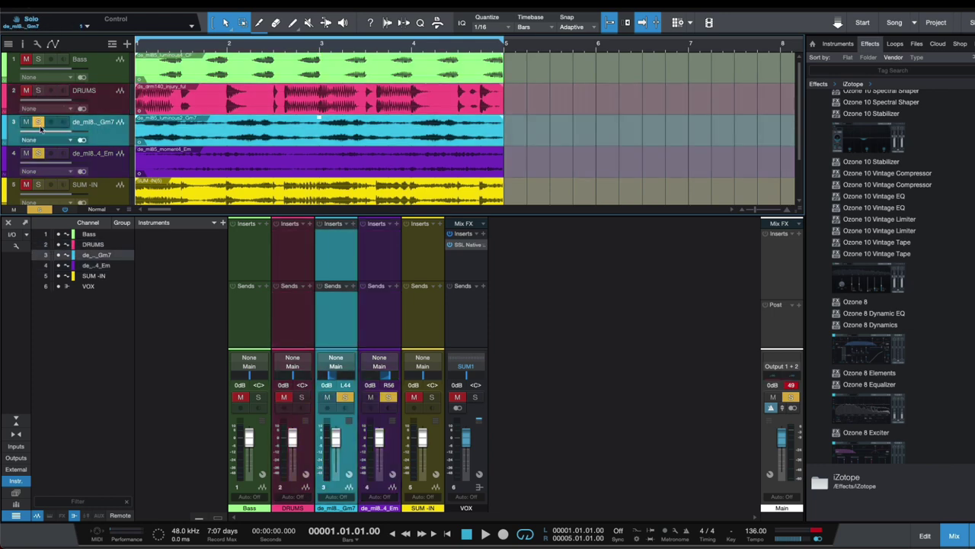
pyautogui.click(40, 156)
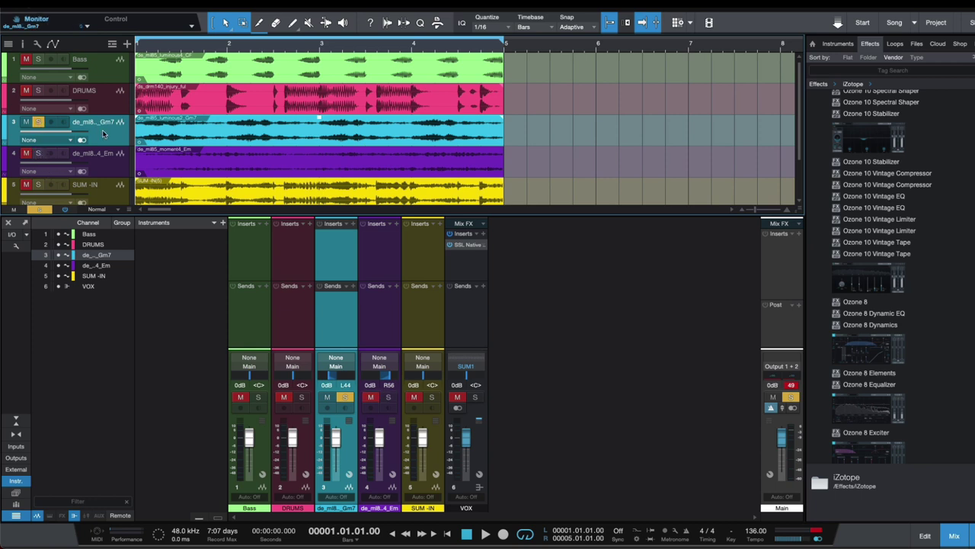
pyautogui.press('space')
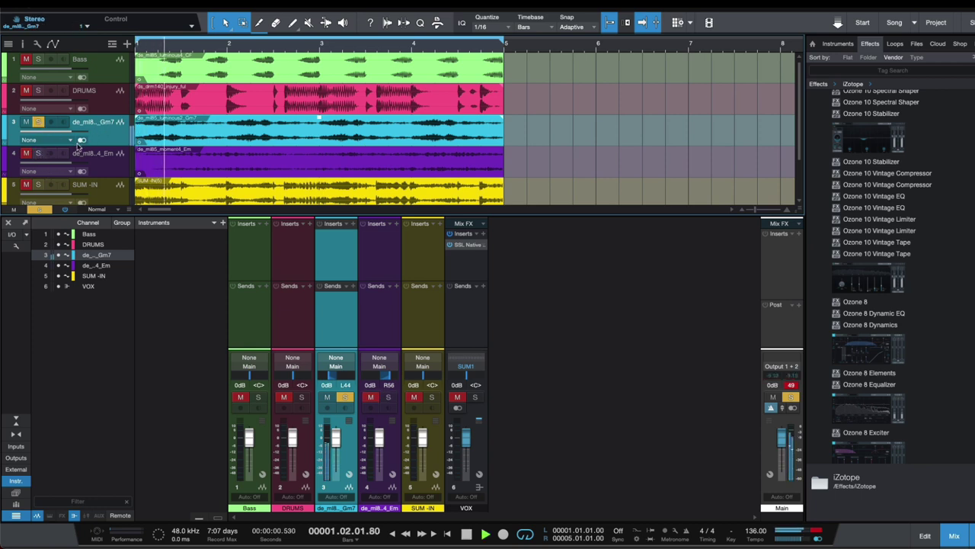
pyautogui.press('space')
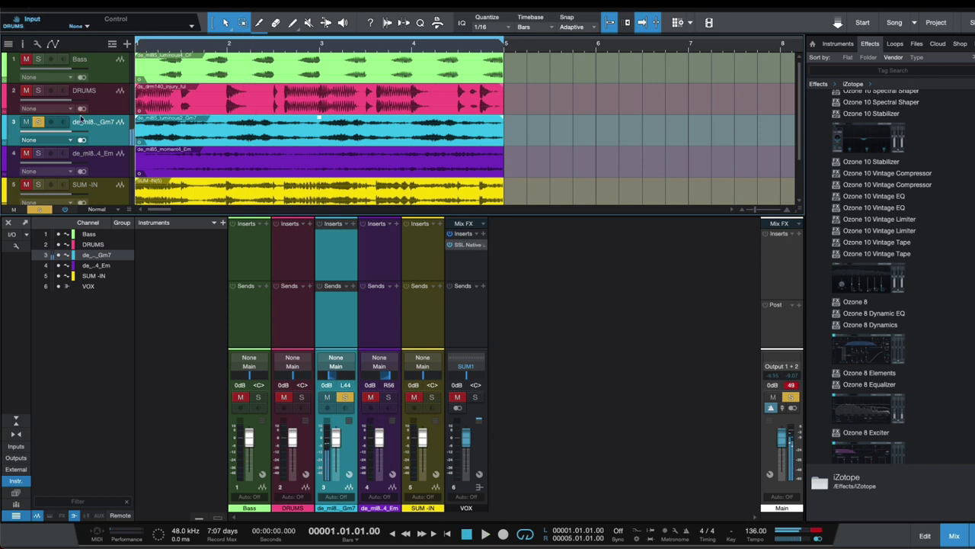
# - Rename the third track KEYBOARD
pyautogui.doubleClick(82, 119)
pyautogui.write('K')
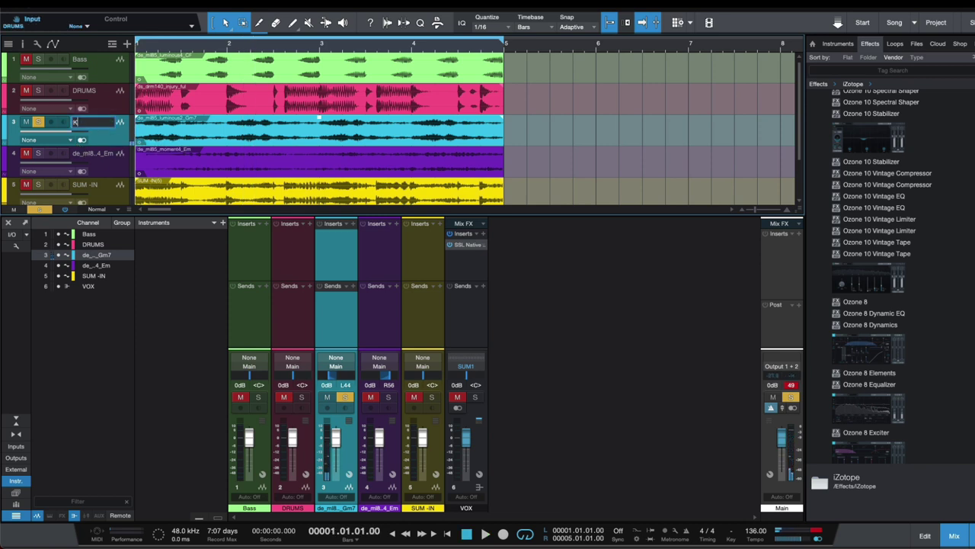
pyautogui.write('EYBOARD')
pyautogui.press('Return')
# - Solo the fourth track instead of KEYBOARD and play it briefly
pyautogui.click(93, 158)
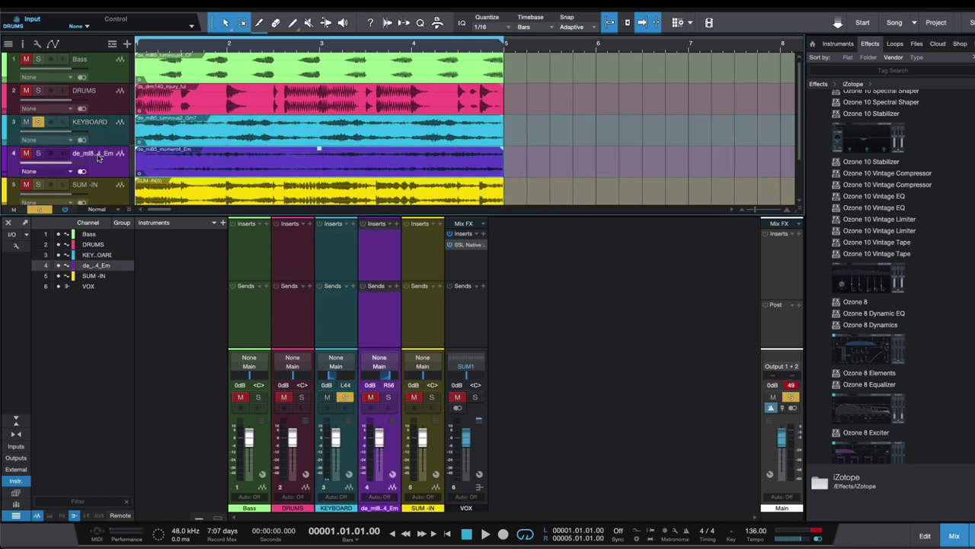
pyautogui.click(38, 153)
pyautogui.click(39, 123)
pyautogui.press('space')
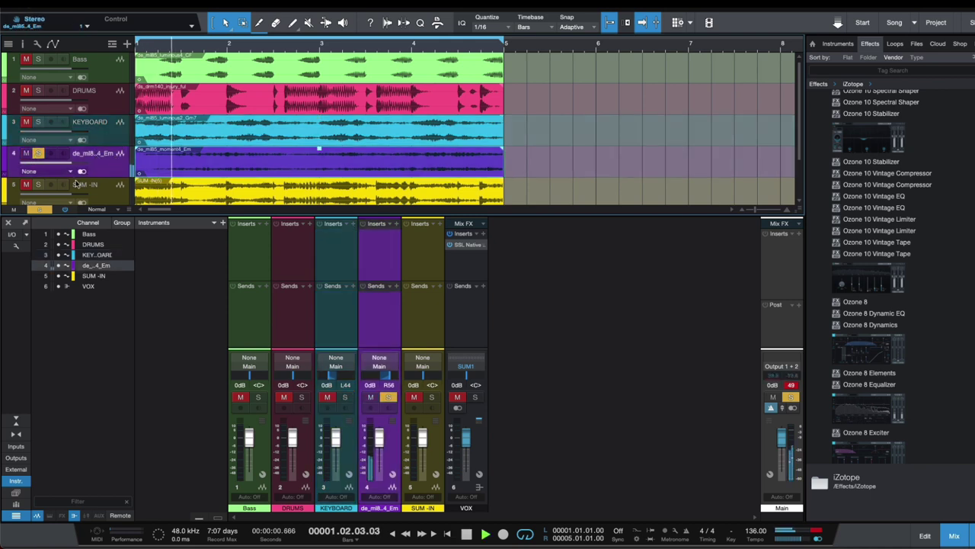
pyautogui.press('space')
# - Rename the fourth track SYNTH
pyautogui.doubleClick(102, 155)
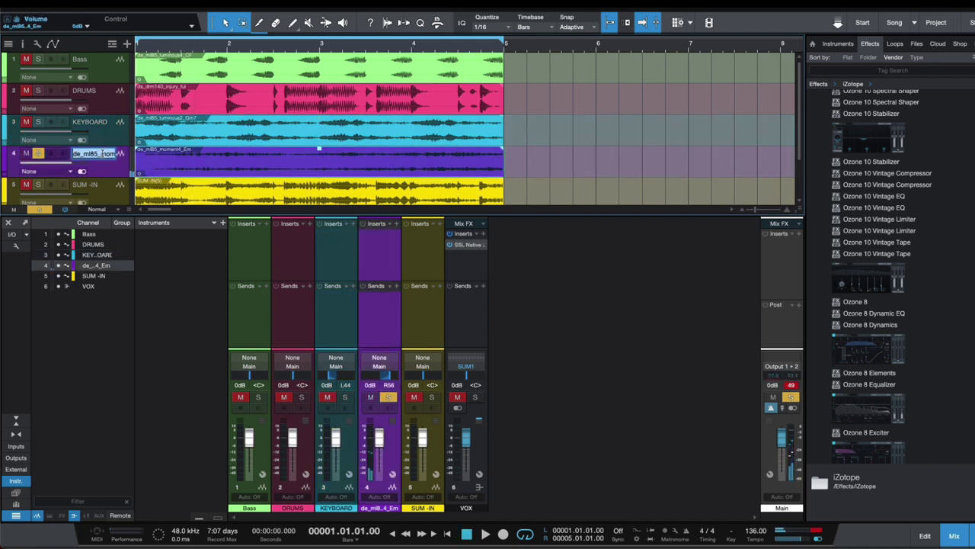
pyautogui.write('SYNTH')
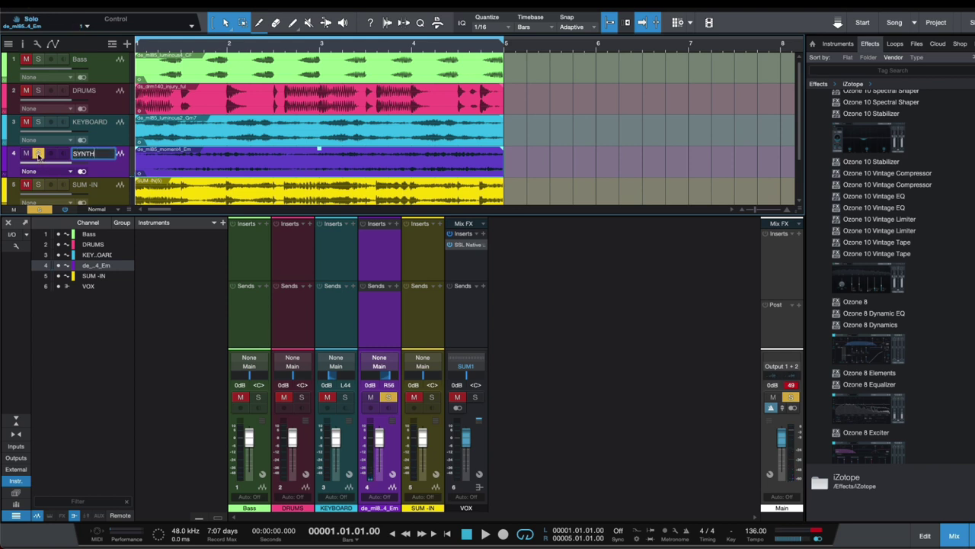
pyautogui.click(104, 170)
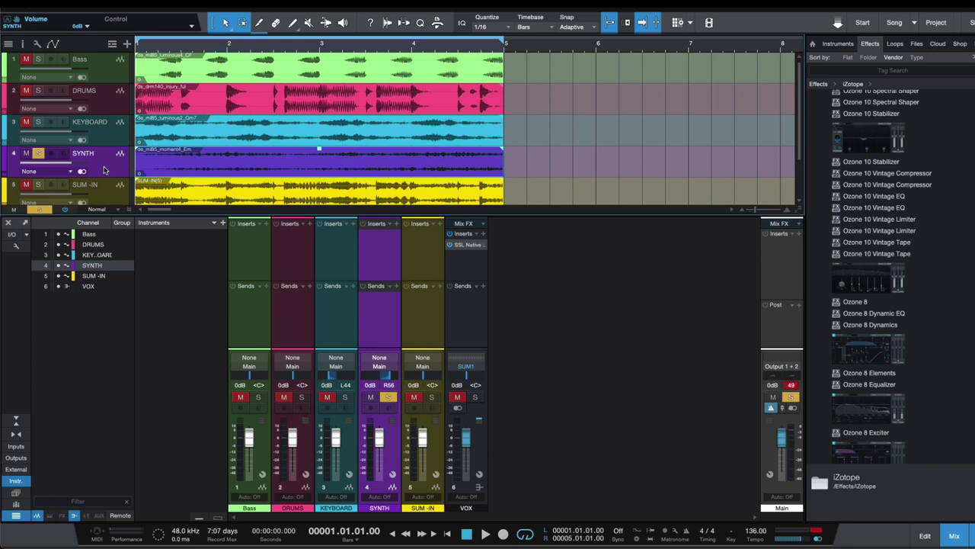
# - Rename the first track BASS in capital letters
pyautogui.click(98, 69)
pyautogui.doubleClick(79, 59)
pyautogui.write('BA')
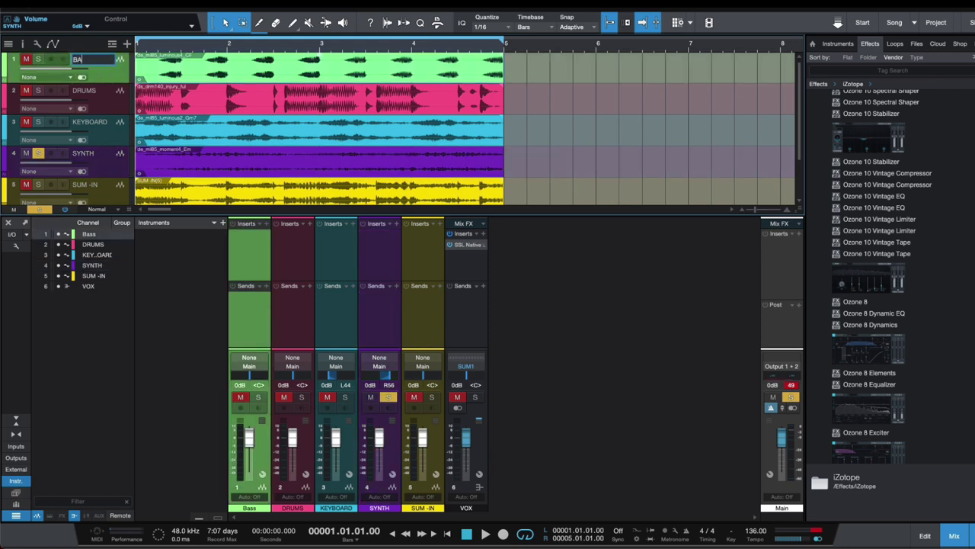
pyautogui.write('SS')
pyautogui.press('Return')
pyautogui.click(88, 75)
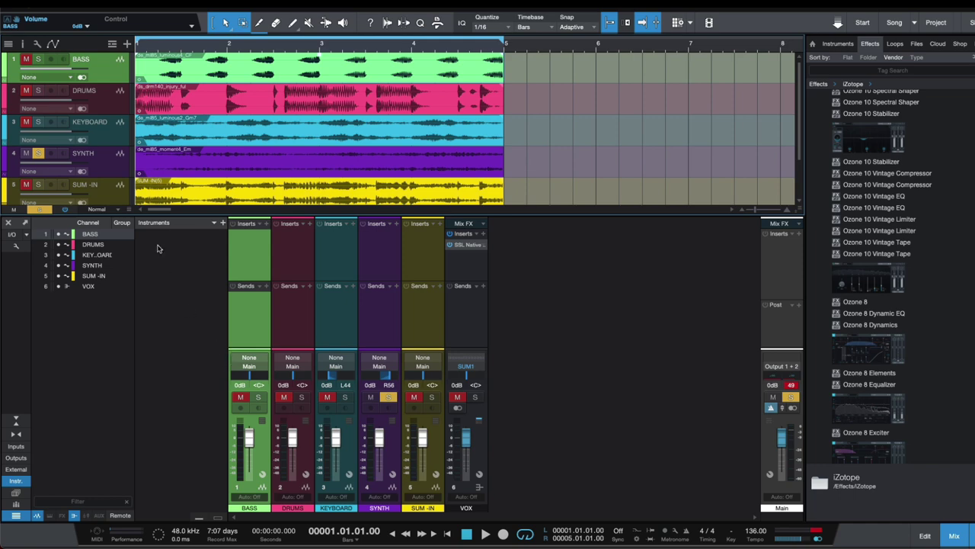
# - Route the channel outputs individually: BASS to SUM1, DRUMS to SUM2, KEYBOARD to SUM3 and SYNTH to SUM4
pyautogui.click(100, 162)
pyautogui.click(97, 132)
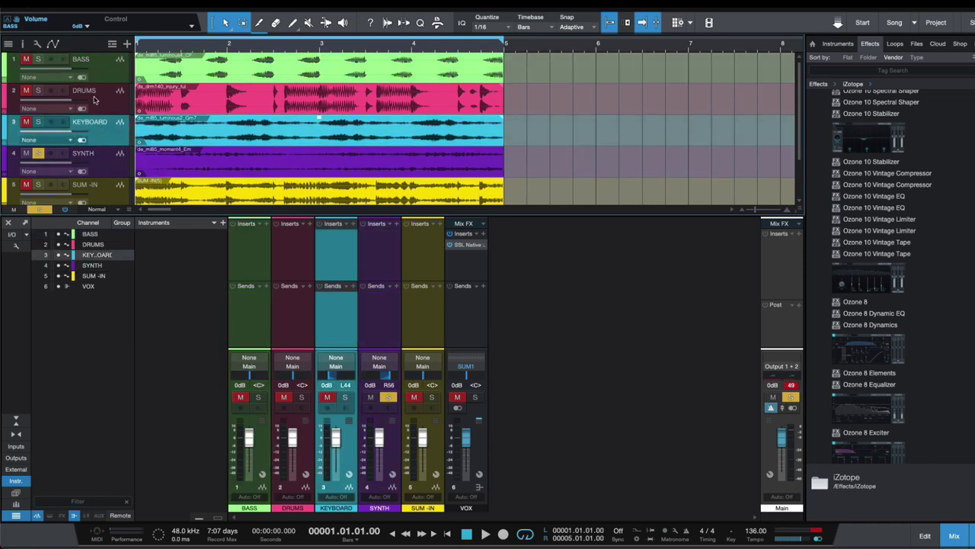
pyautogui.click(96, 100)
pyautogui.click(98, 68)
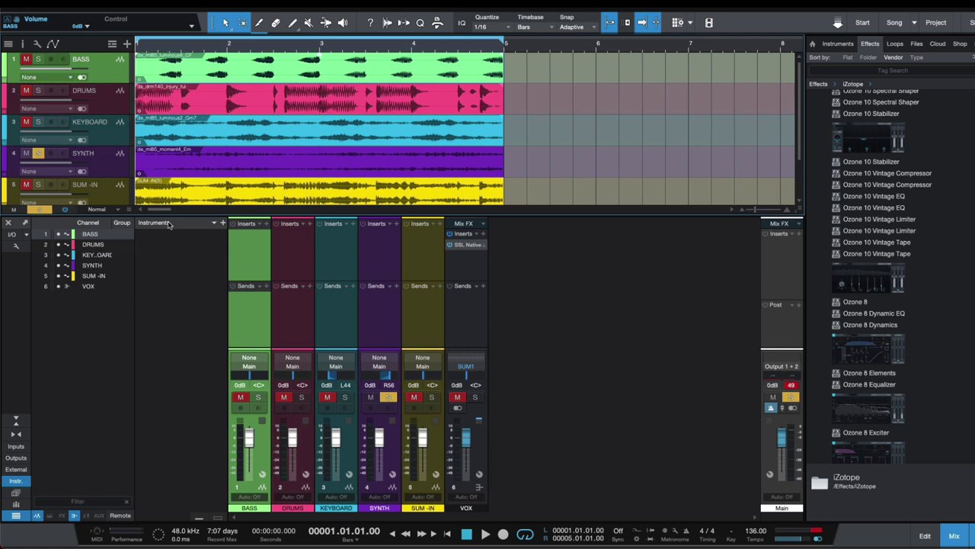
pyautogui.click(251, 367)
pyautogui.click(263, 388)
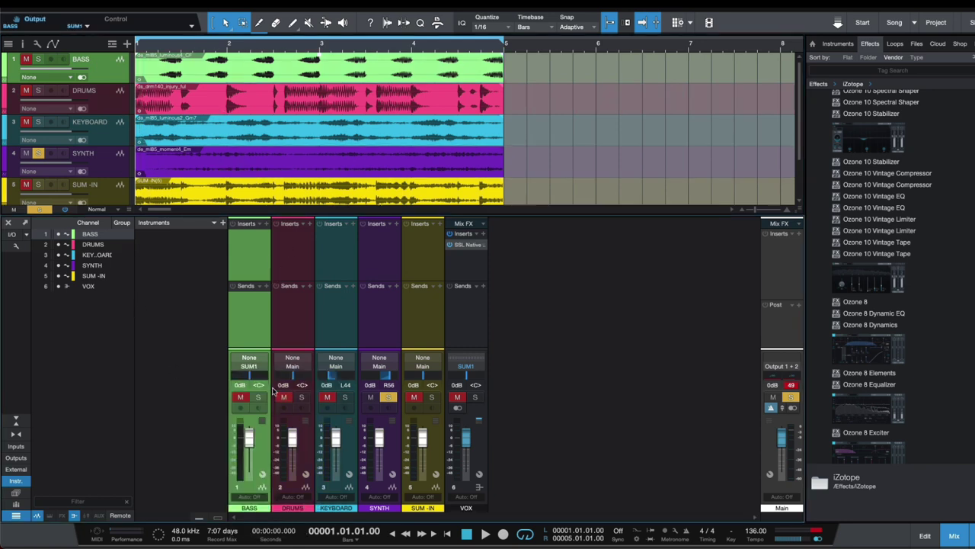
pyautogui.click(293, 367)
pyautogui.click(312, 401)
pyautogui.click(339, 367)
pyautogui.click(347, 410)
pyautogui.click(379, 366)
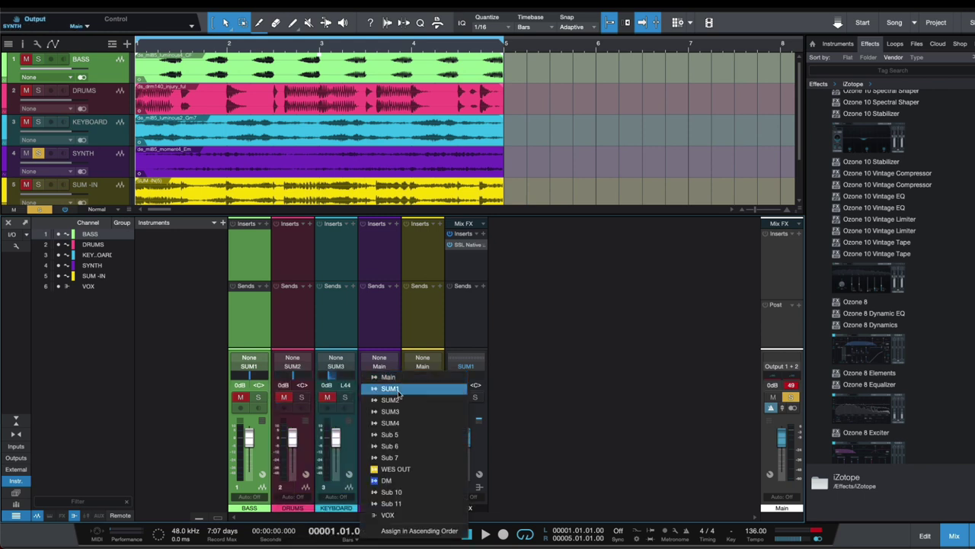
pyautogui.click(403, 421)
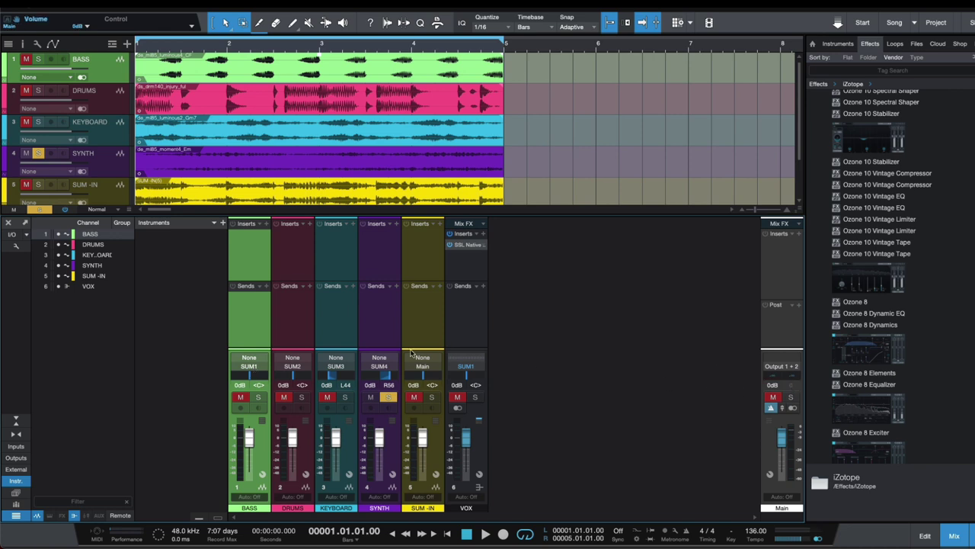
# - Play the tracks briefly with the SYNTH solo switched off, and move the SUM -IN recording to start at bar 6
pyautogui.click(37, 152)
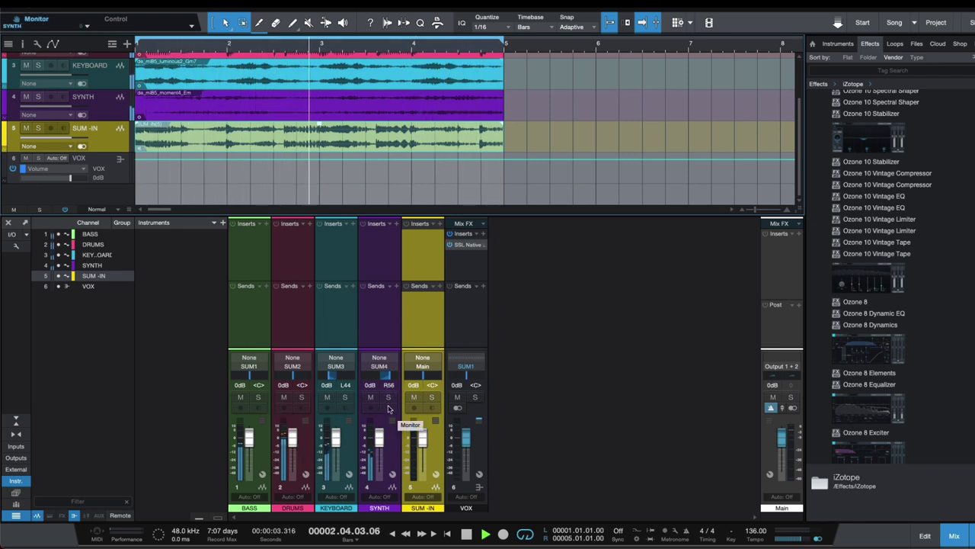
pyautogui.press('space')
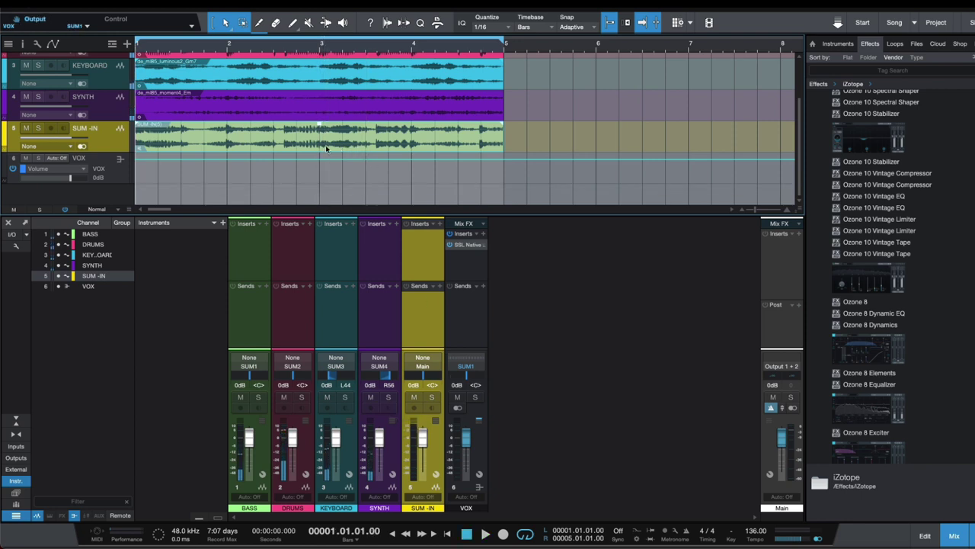
pyautogui.moveTo(256, 146); pyautogui.dragTo(716, 153)
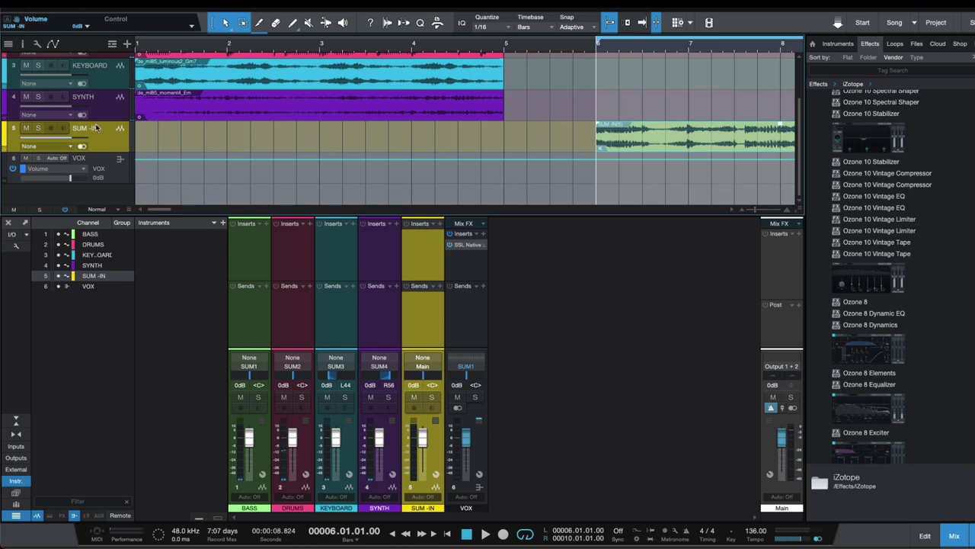
# - Set the SUM -IN track's input to SUM -IN (Input 3 + 4) and enable its input monitoring
pyautogui.click(50, 147)
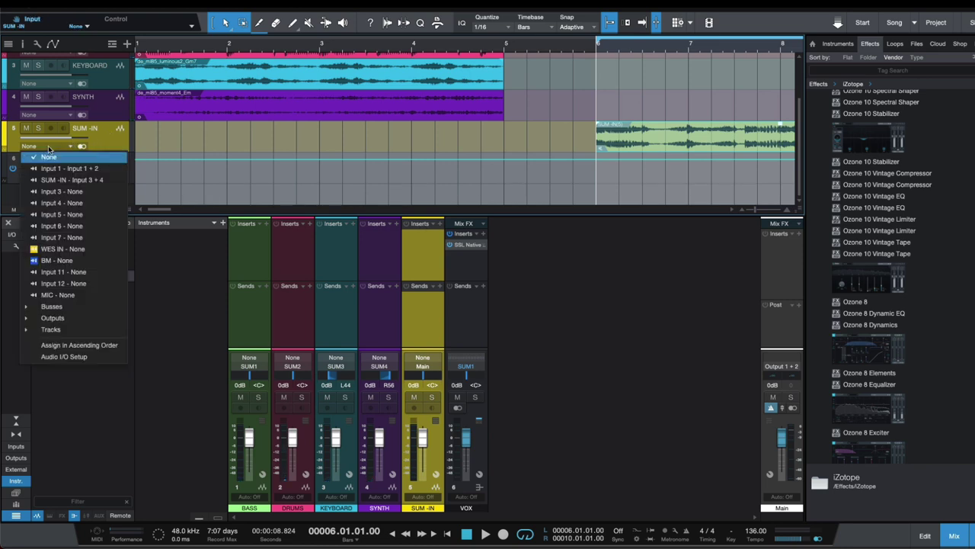
pyautogui.click(103, 182)
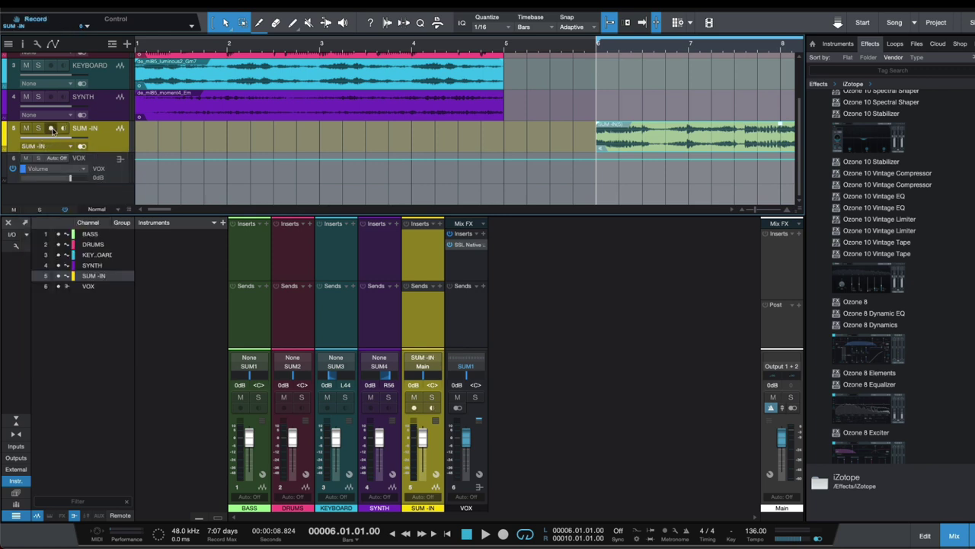
pyautogui.click(63, 129)
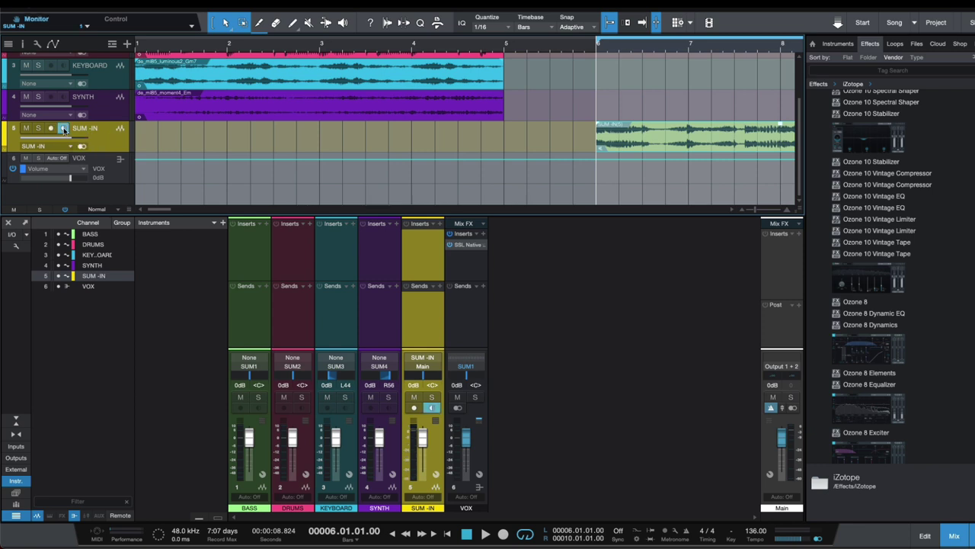
pyautogui.click(50, 129)
pyautogui.click(50, 129)
# - Play the song from the beginning to hear the summed return through the monitored SUM -IN track
pyautogui.press(',')
pyautogui.press('space')
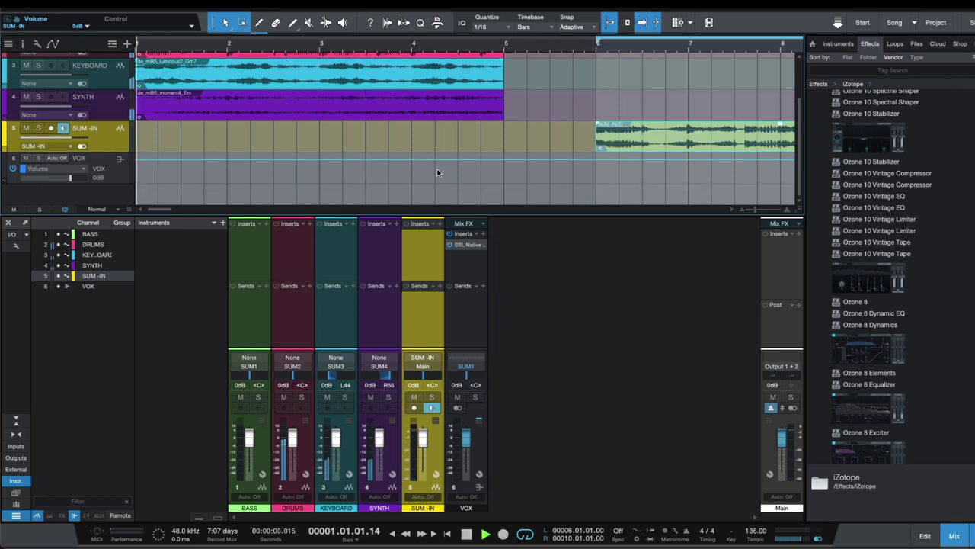
pyautogui.scroll(2, 490, 149)
pyautogui.scroll(1, 490, 149)
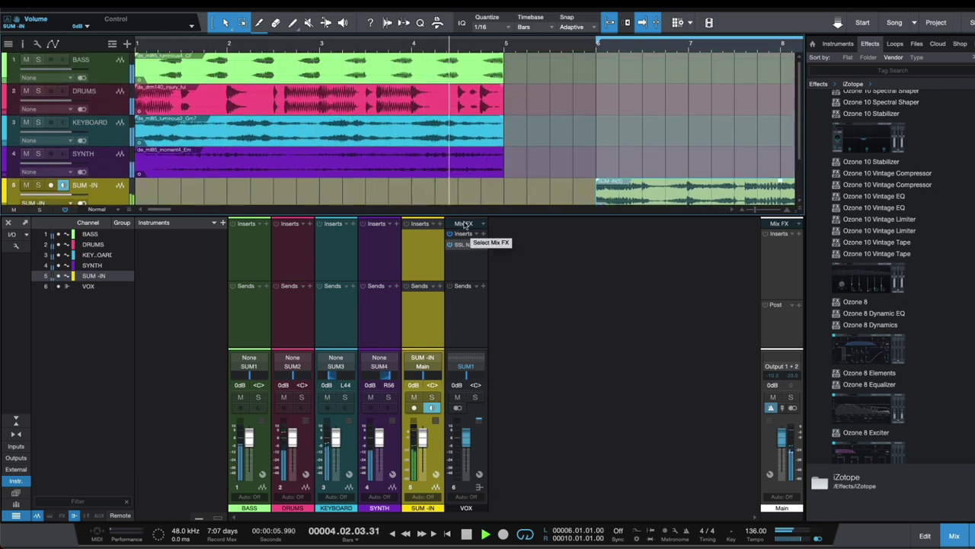
pyautogui.press('space')
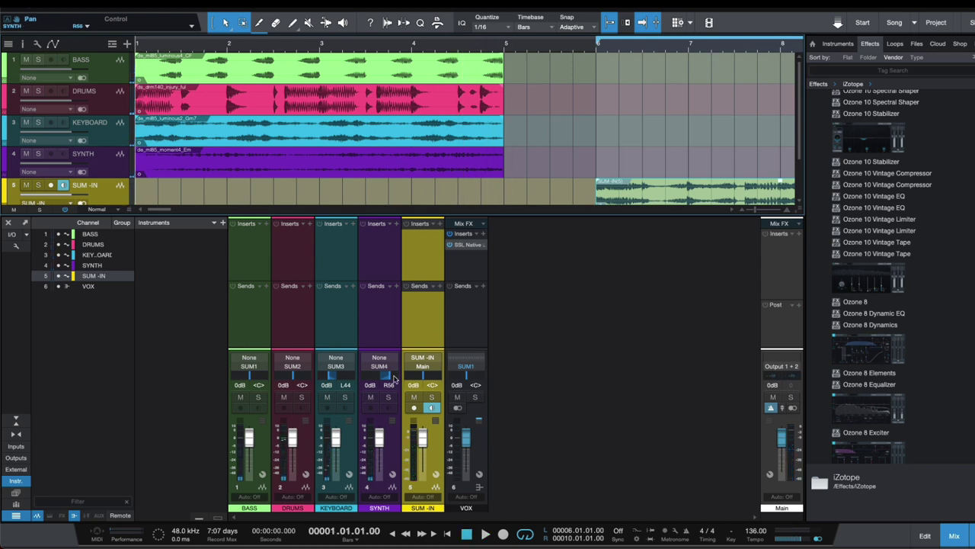
# - Mute DRUMS and audition the summed mix with SYNTH panned to R97 and KEYBOARD panned hard left
pyautogui.moveTo(389, 378); pyautogui.dragTo(412, 379)
pyautogui.moveTo(340, 378); pyautogui.dragTo(303, 381)
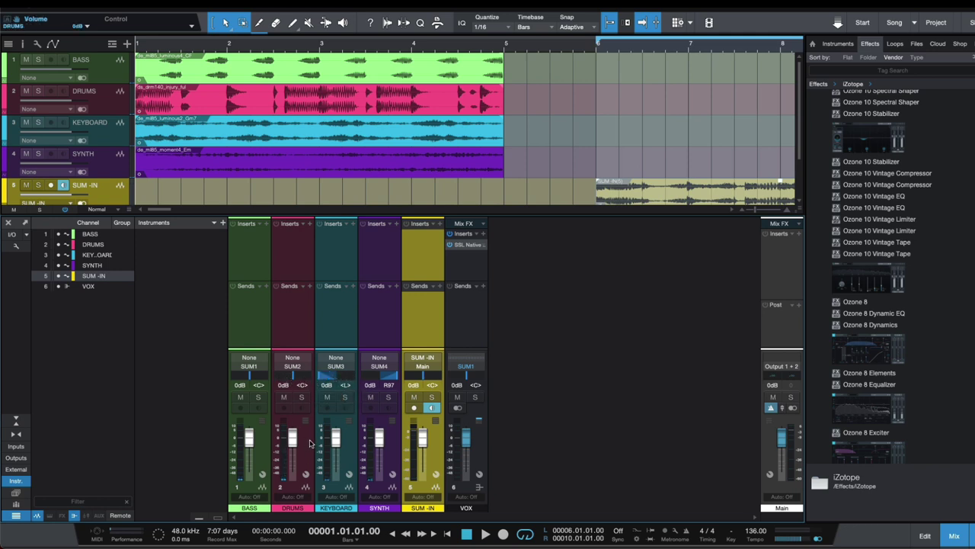
pyautogui.click(283, 397)
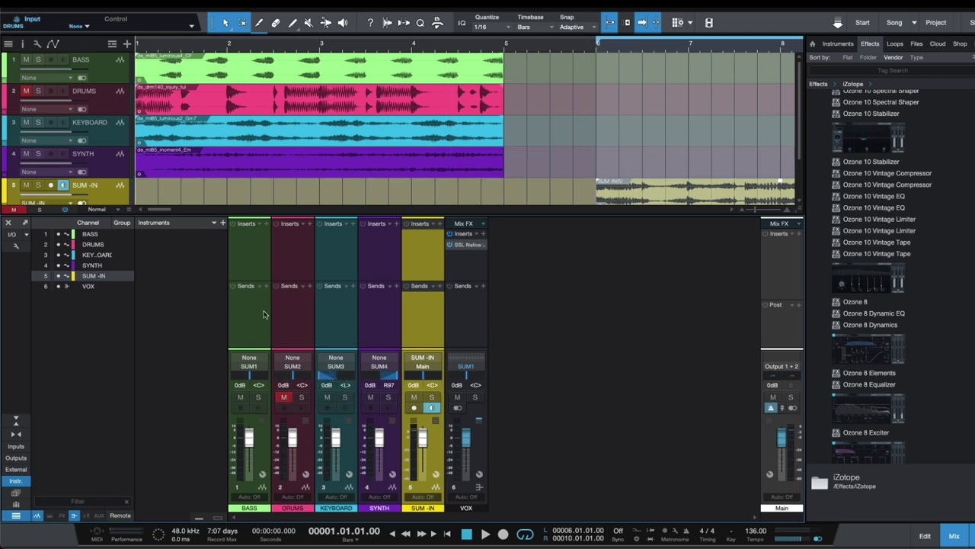
pyautogui.press('space')
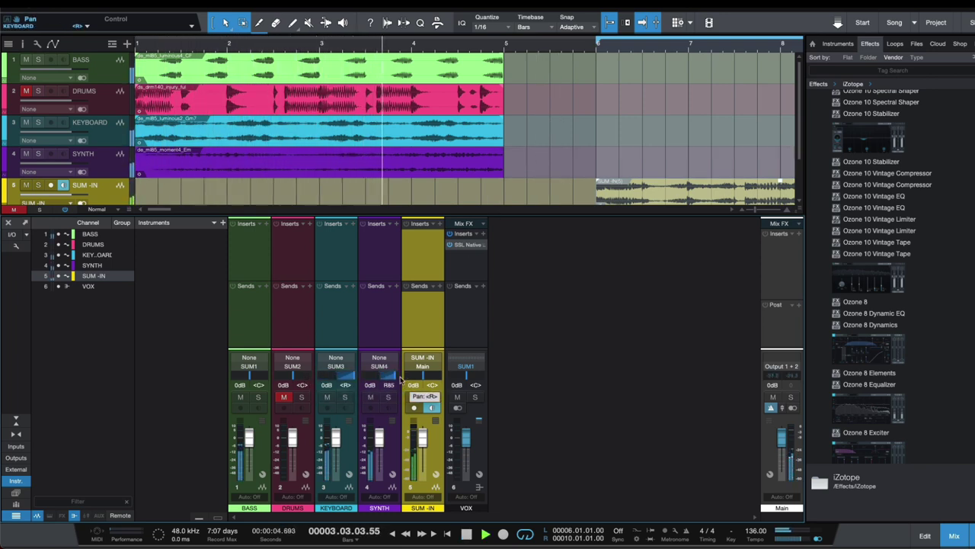
pyautogui.press('space')
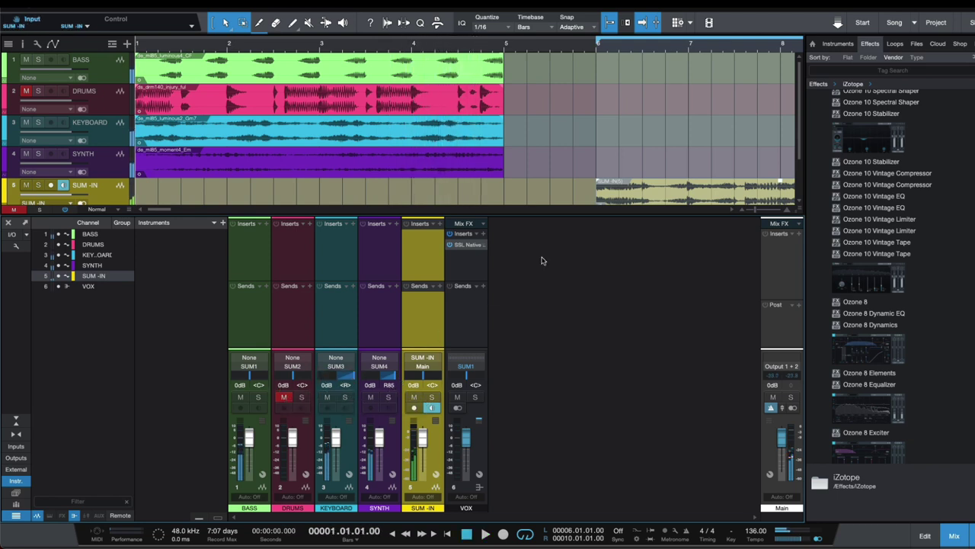
# - Reset the KEYBOARD and SYNTH pans to centre
pyautogui.keyDown('alt'); pyautogui.click(343, 376); pyautogui.keyUp('alt')
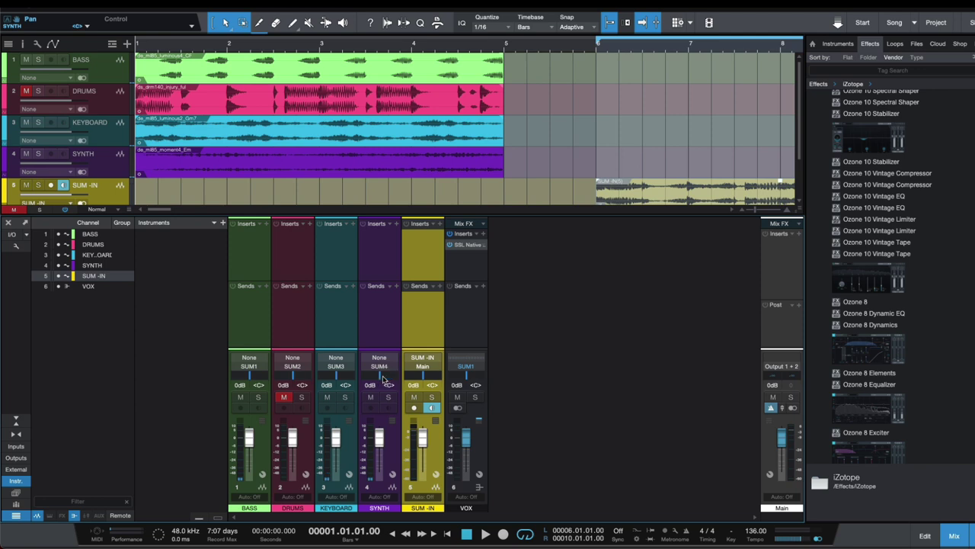
# - Pan the KEYBOARD channel to L74 and the SYNTH channel to R74, and switch the BASS track to mono
pyautogui.moveTo(390, 378); pyautogui.dragTo(323, 378)
pyautogui.moveTo(392, 381); pyautogui.dragTo(394, 381)
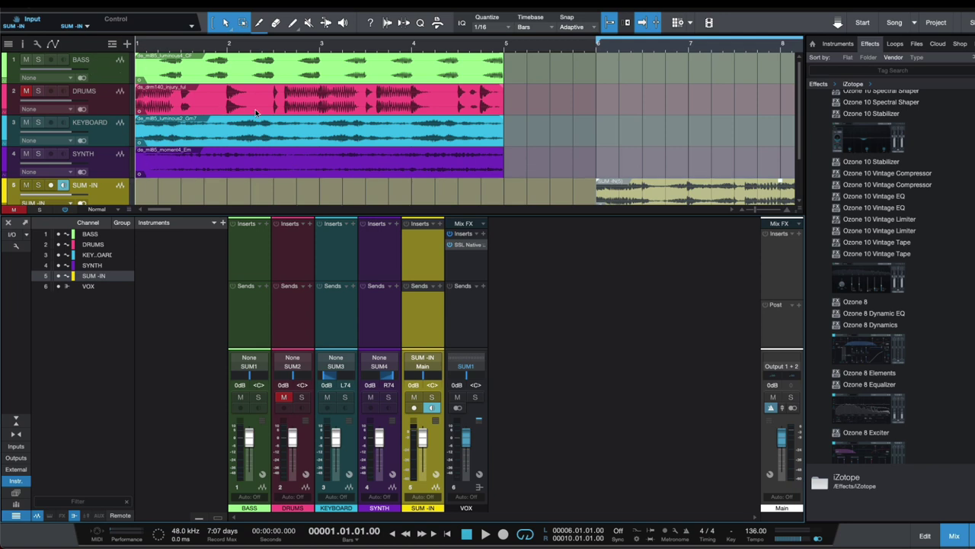
pyautogui.click(83, 79)
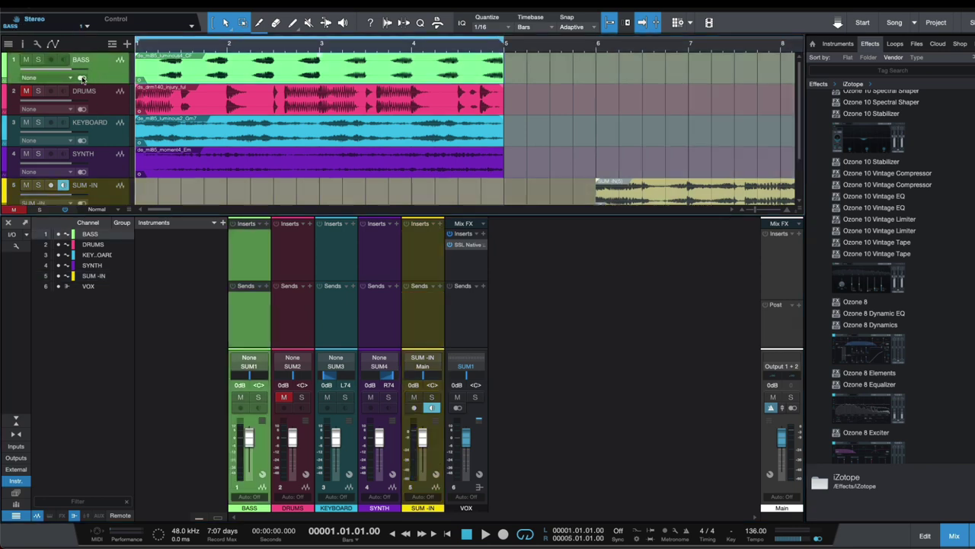
pyautogui.click(82, 78)
# - Try adding a mono output in the song's audio output setup and discard the change
pyautogui.click(189, 527)
pyautogui.click(237, 100)
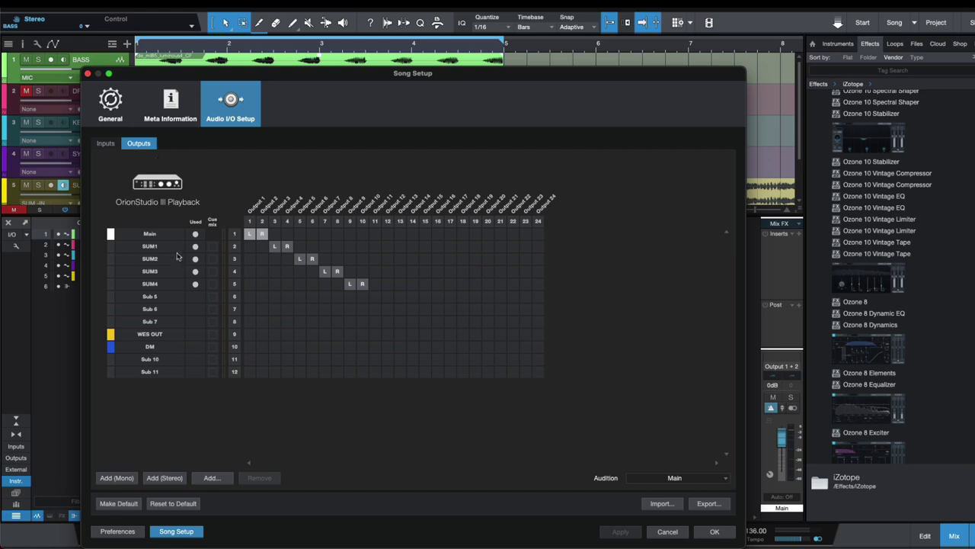
pyautogui.click(154, 248)
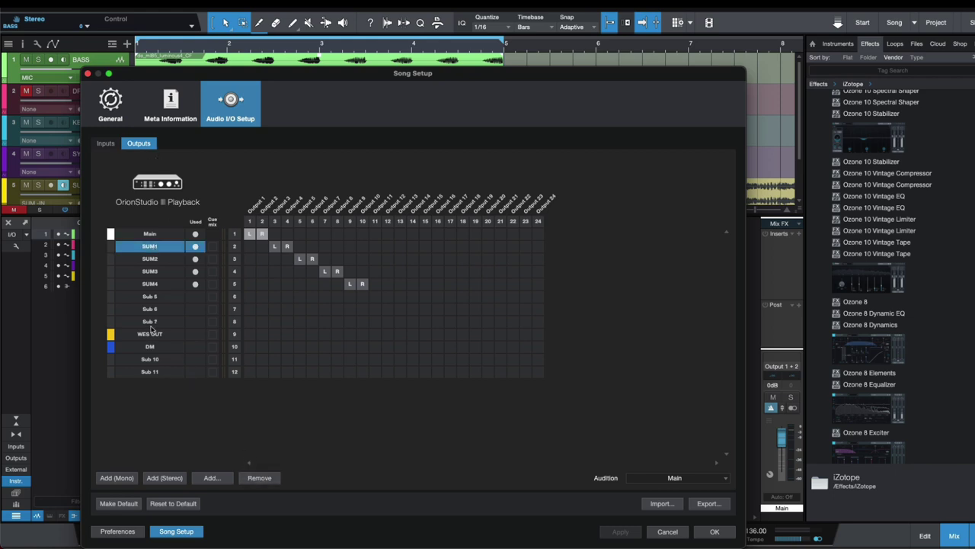
pyautogui.click(155, 360)
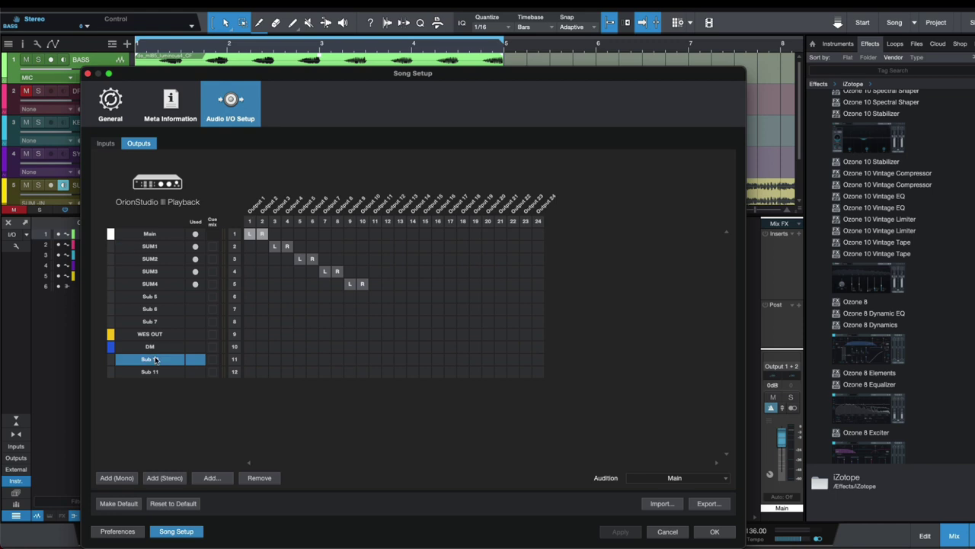
pyautogui.click(116, 478)
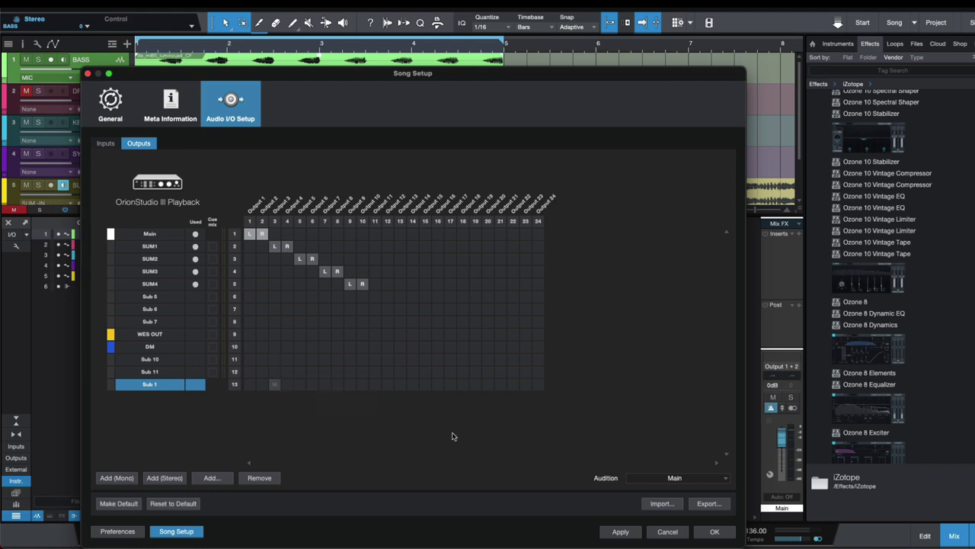
pyautogui.click(666, 532)
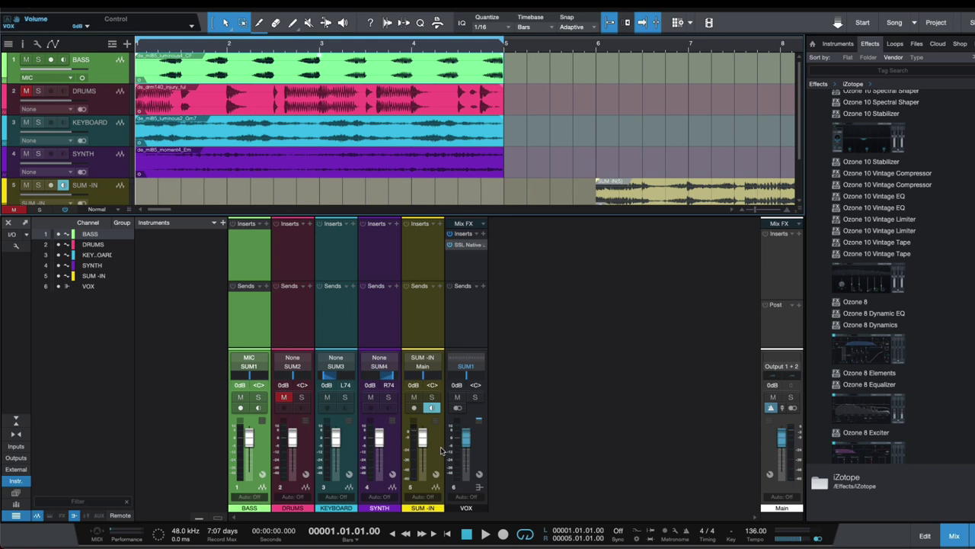
pyautogui.click(438, 446)
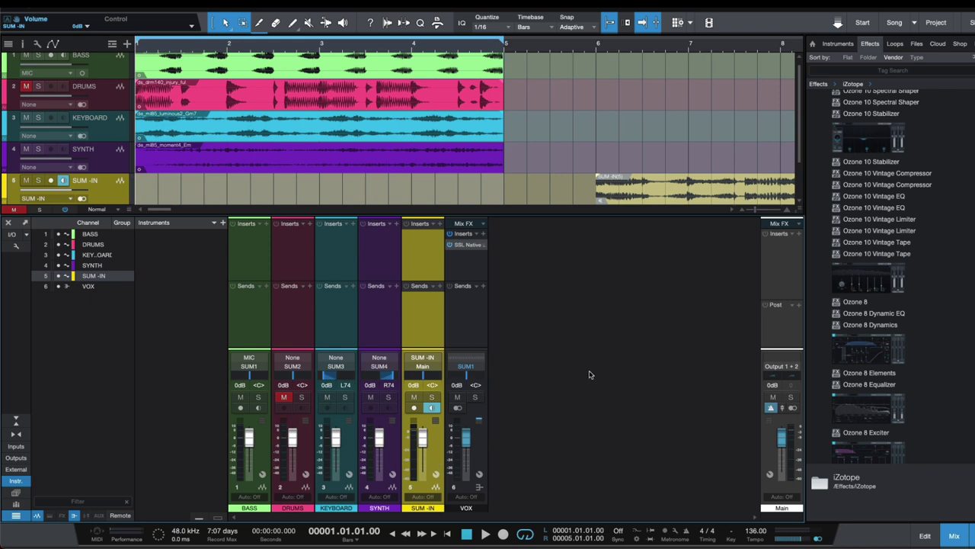
pyautogui.scroll(1, 282, 137)
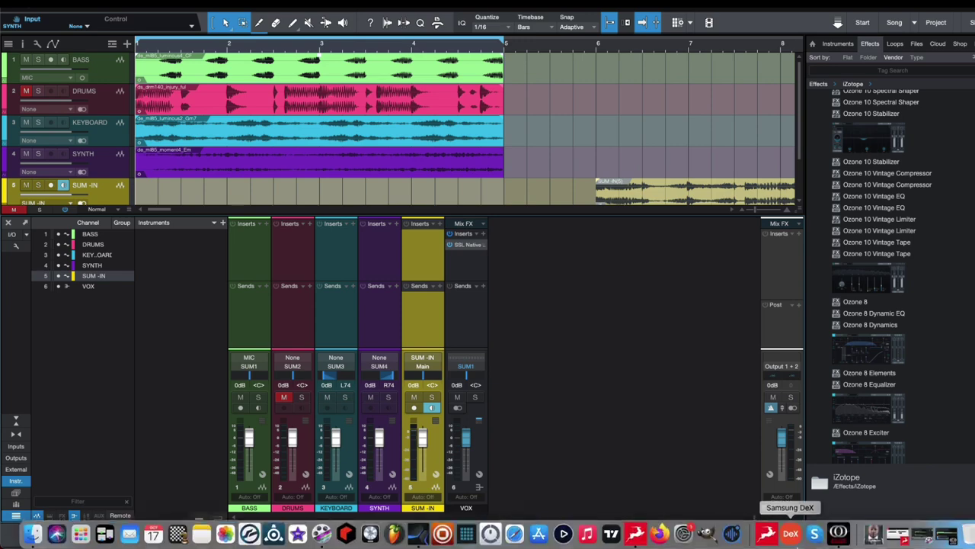
pyautogui.click(841, 534)
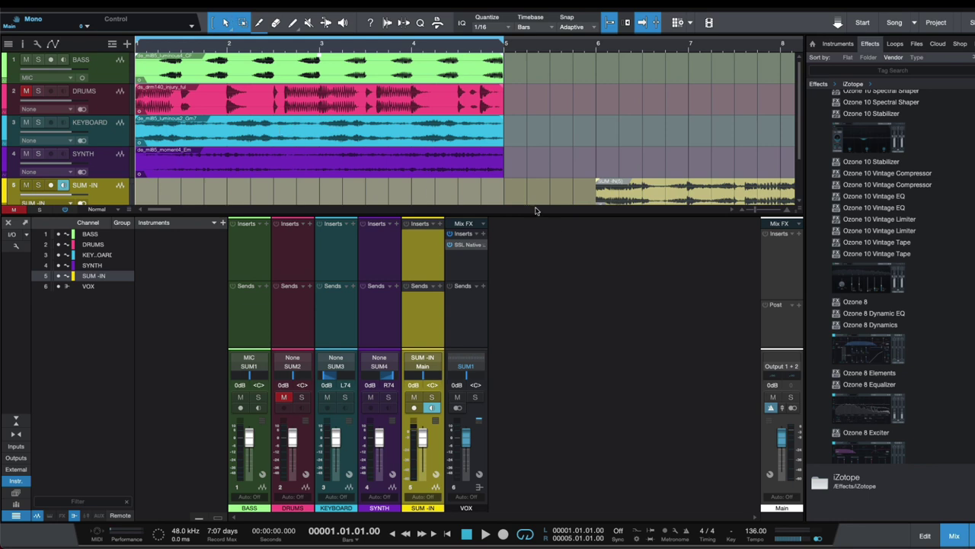
pyautogui.click(469, 381)
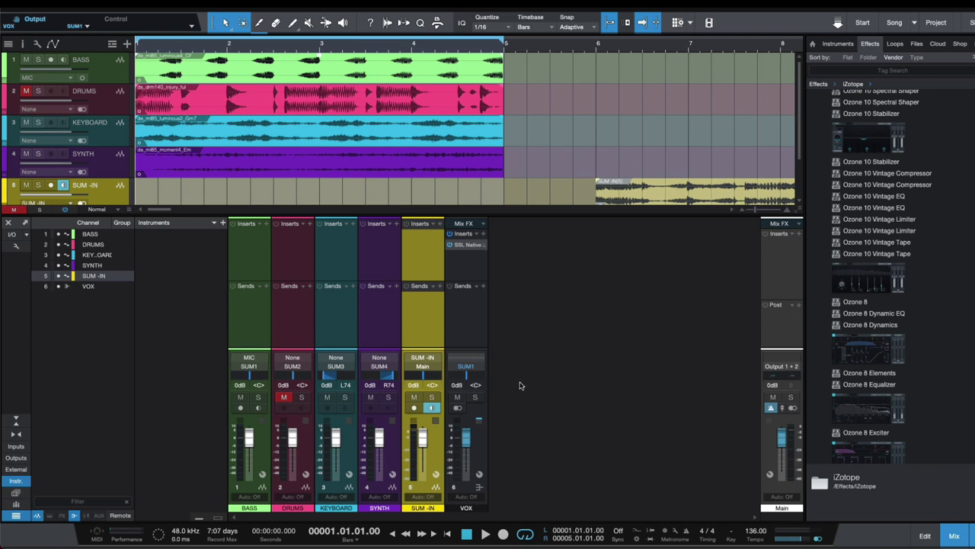